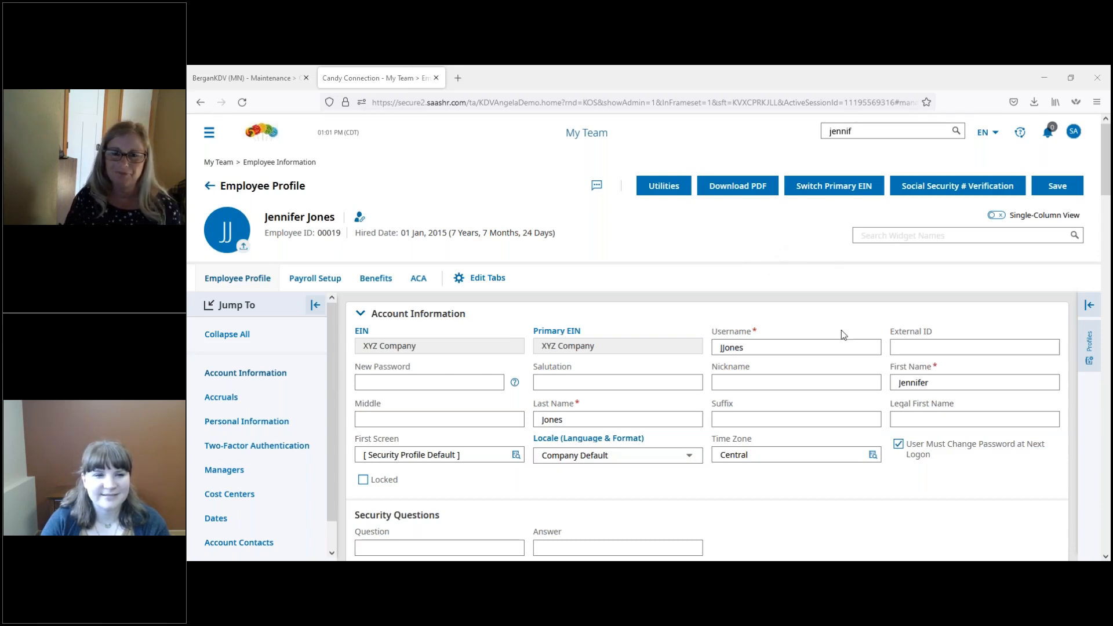
Step: Expand the employee's profile assignments and review the available access profiles without changing the selection
left_click(1089, 306)
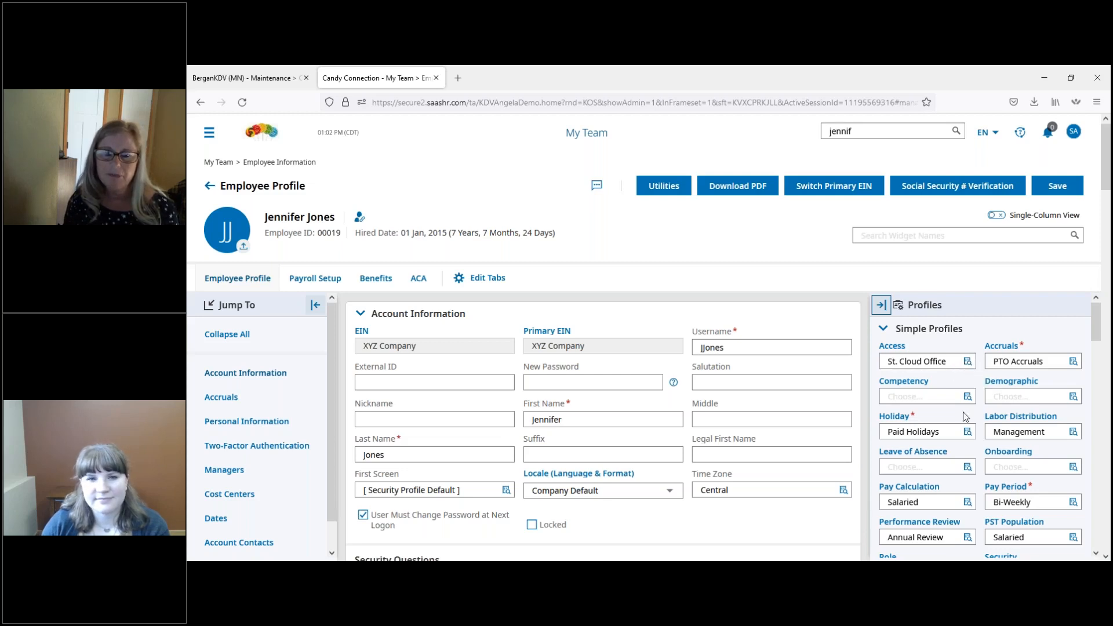
left_click(968, 363)
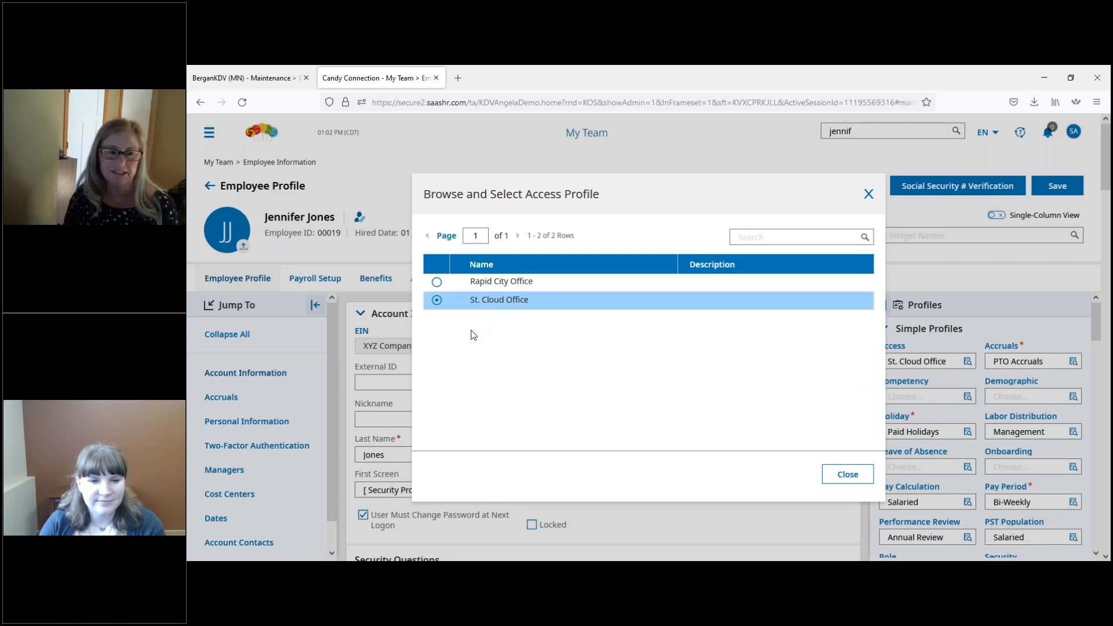
left_click(868, 194)
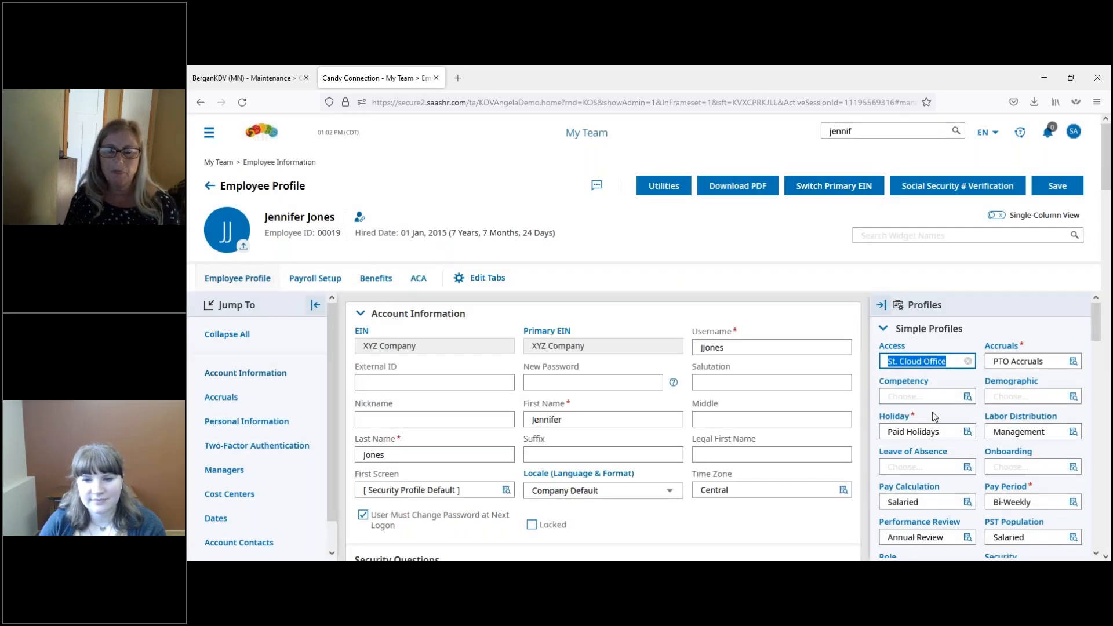
left_click(931, 346)
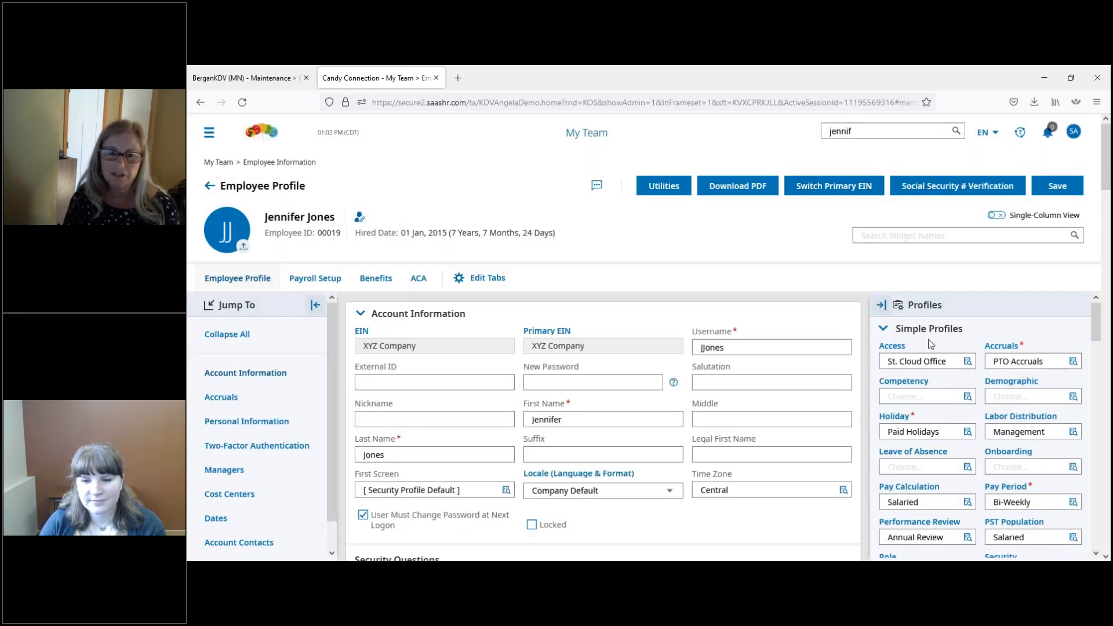
Step: Examine the St. Cloud Office access profile's allowed IPs, mobile access and restricted login message, and return to the employee profile
left_click(892, 347)
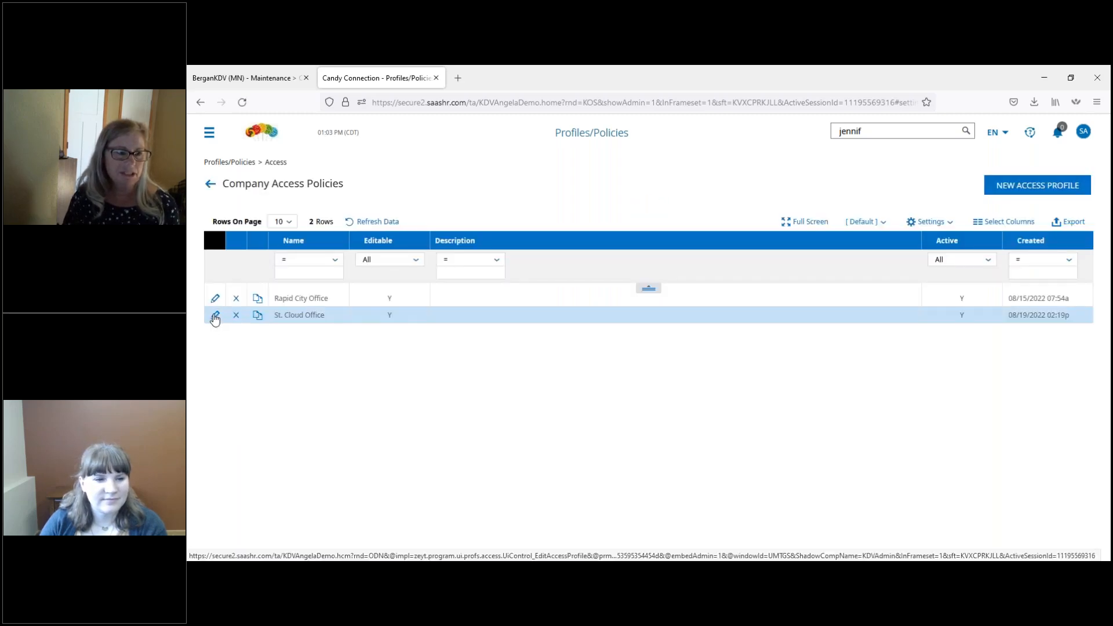
left_click(215, 319)
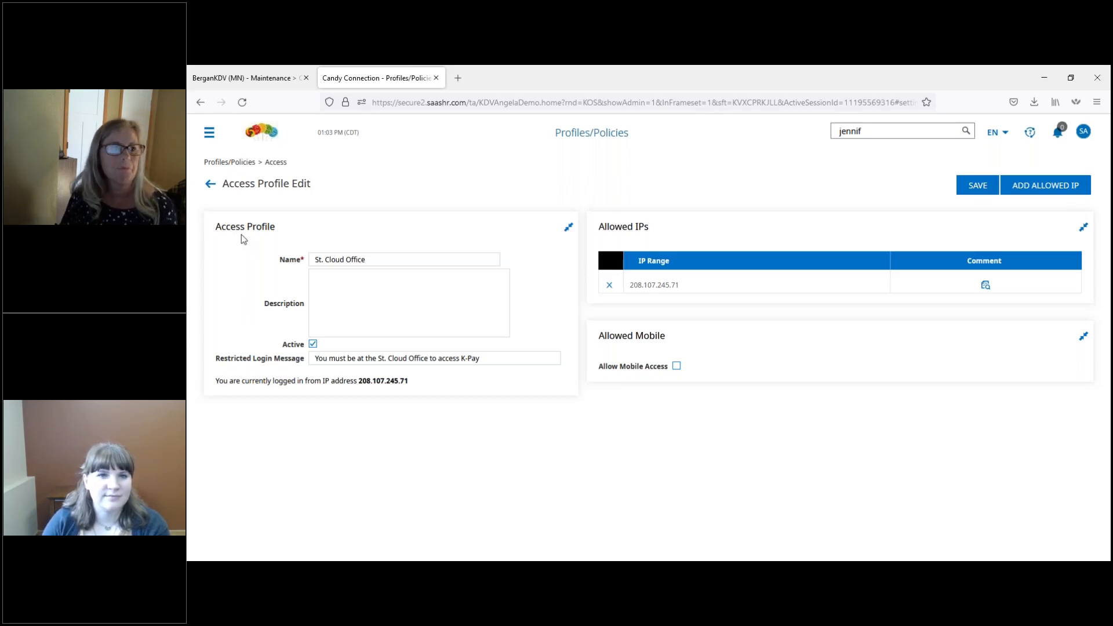
left_click(212, 187)
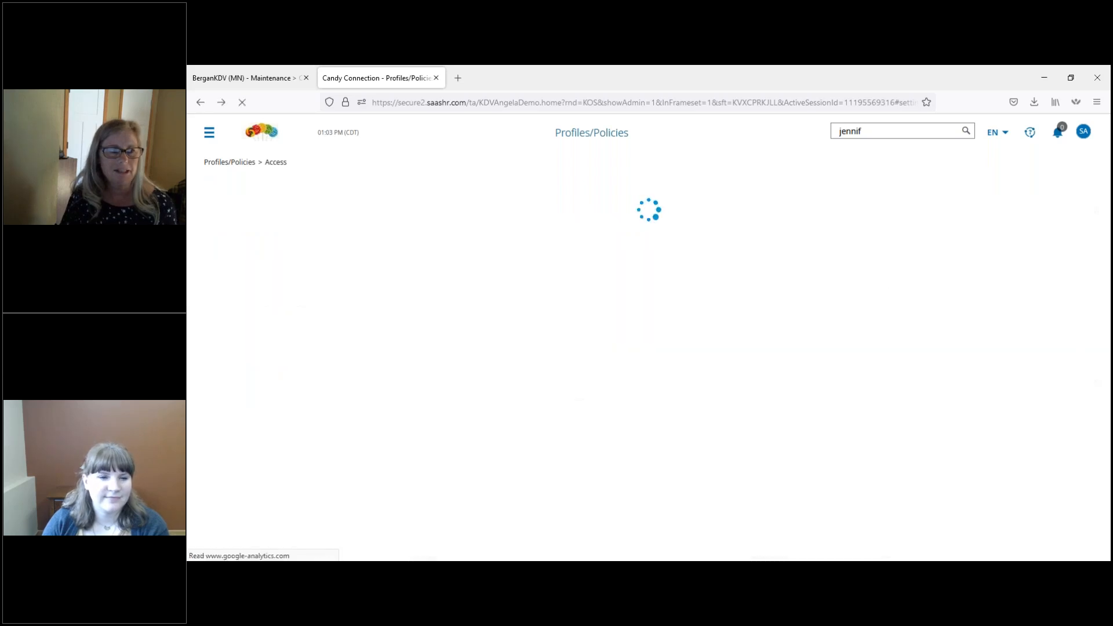
left_click(208, 188)
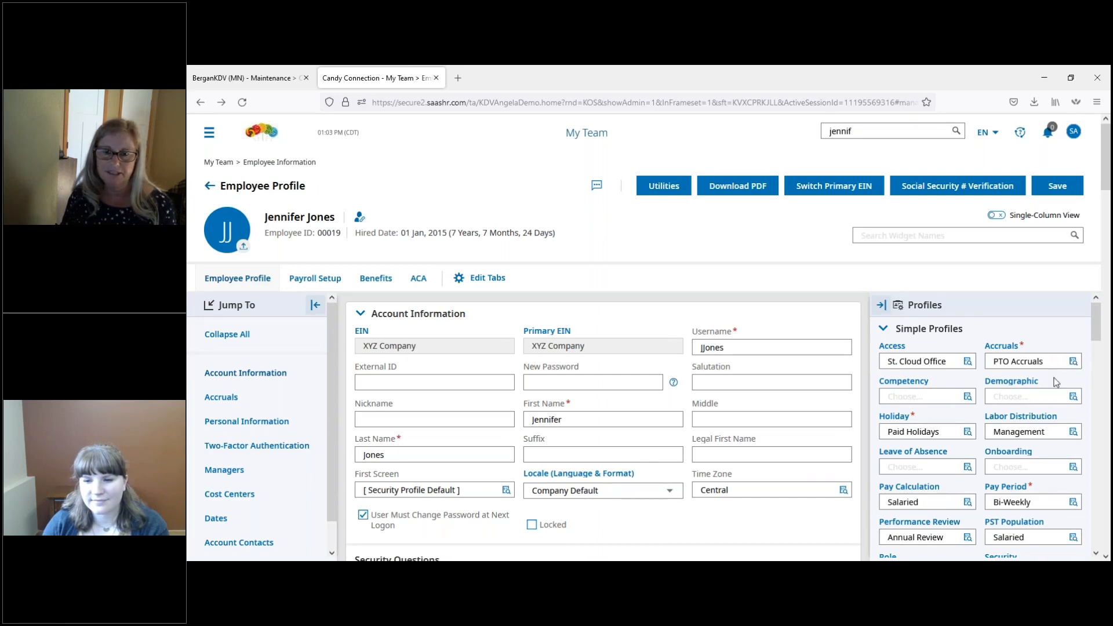
Step: Examine the PTO Accruals profile and its Paid Time Off rule, including waiting period, carry over and schedule, and return to the employee profile
left_click(1004, 348)
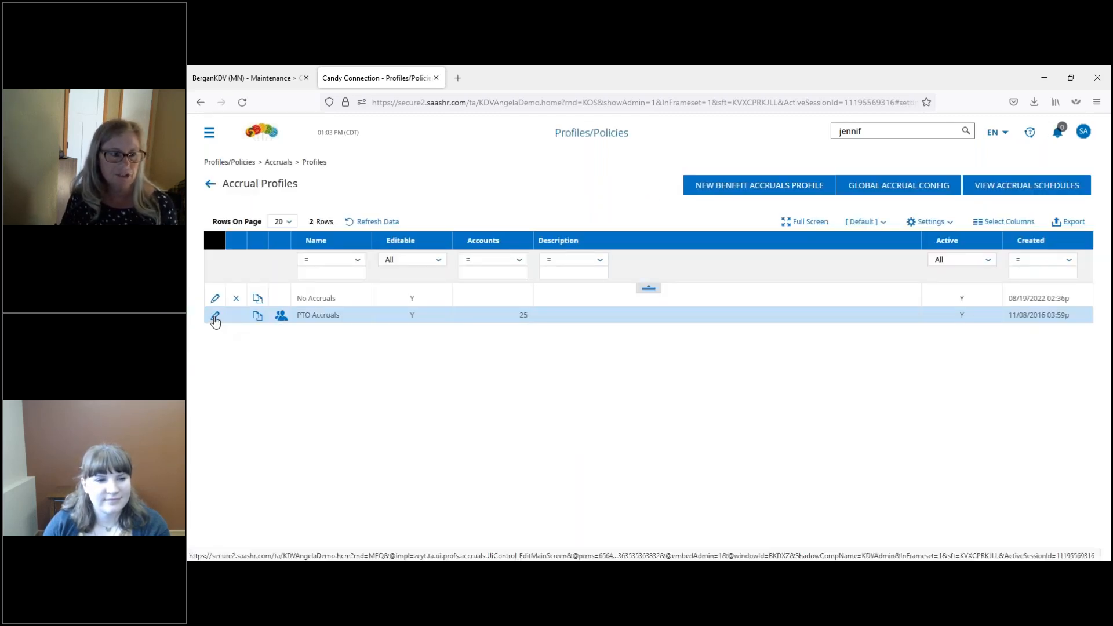
left_click(214, 316)
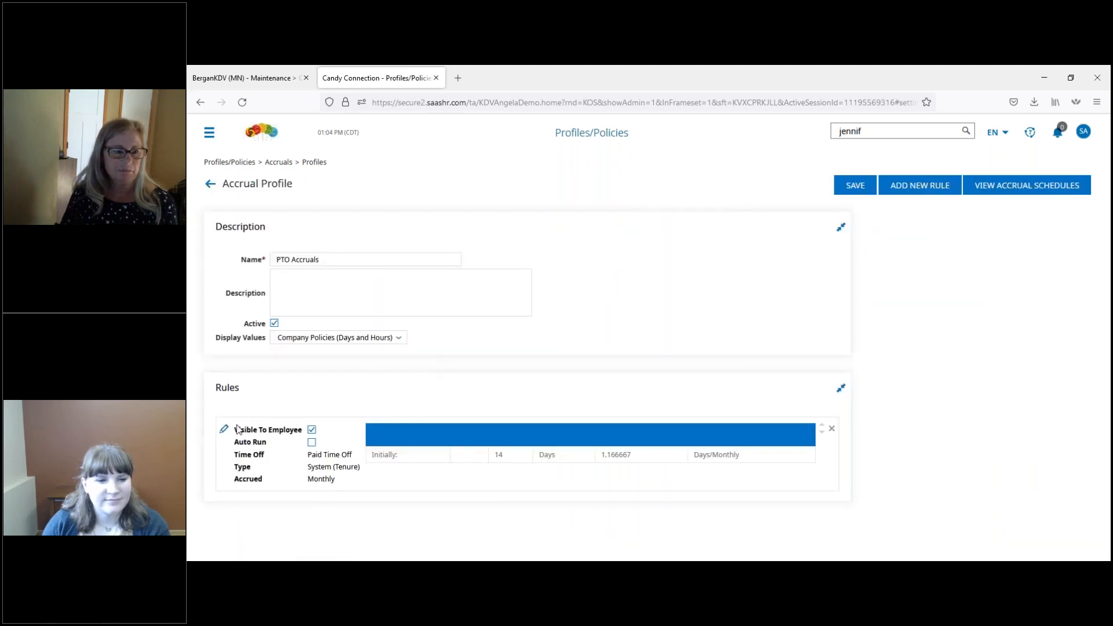
left_click(225, 432)
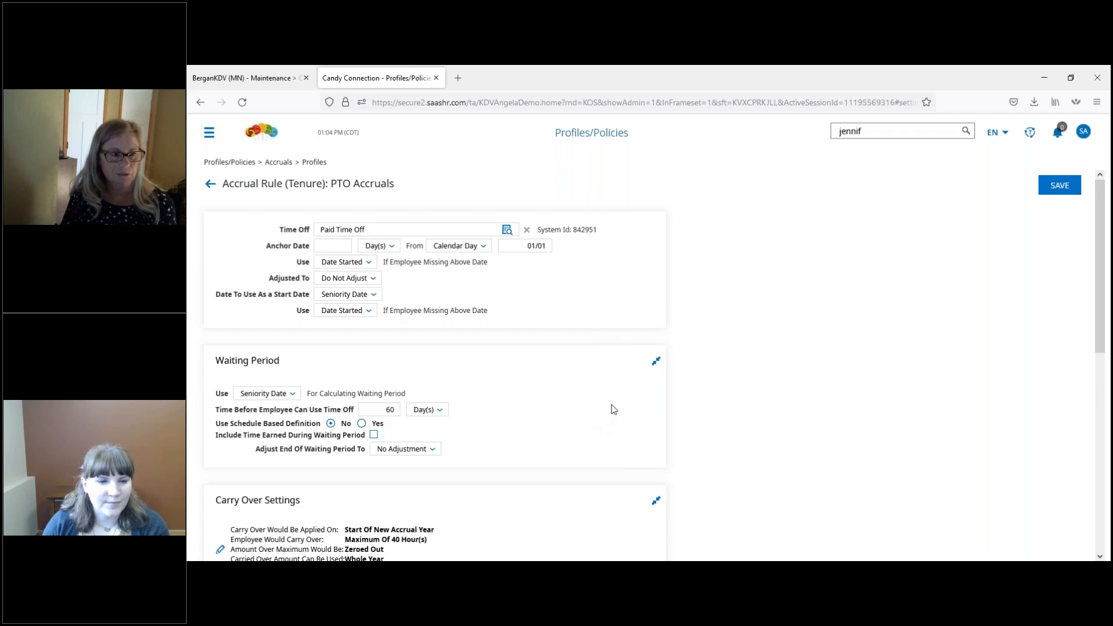
scroll(614, 410, "down", 1)
scroll(582, 394, "down", 2)
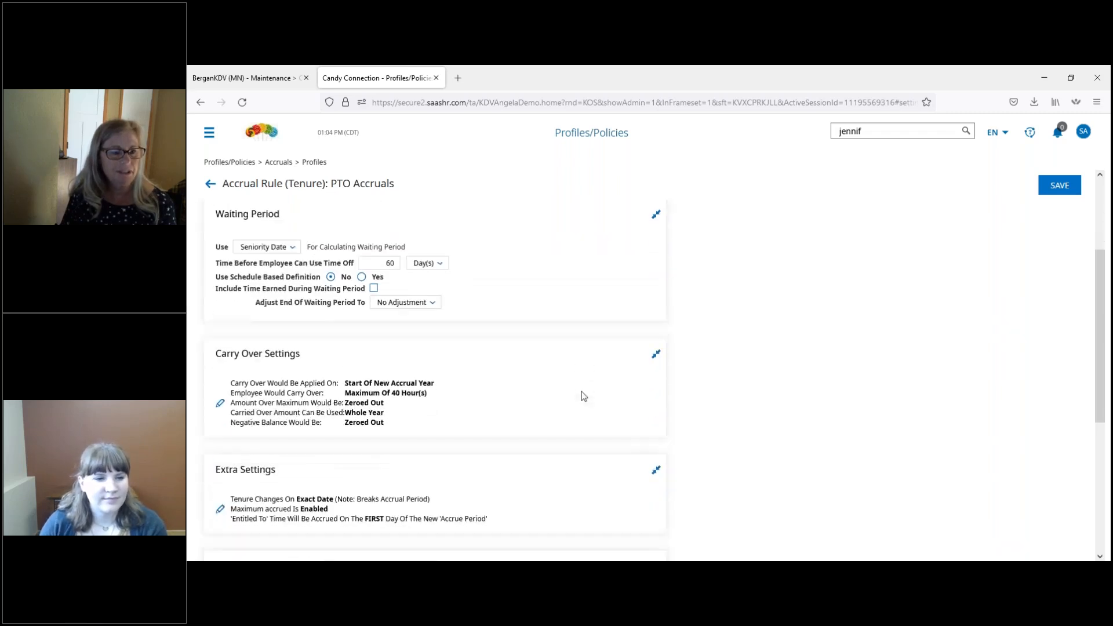
scroll(590, 388, "down", 3)
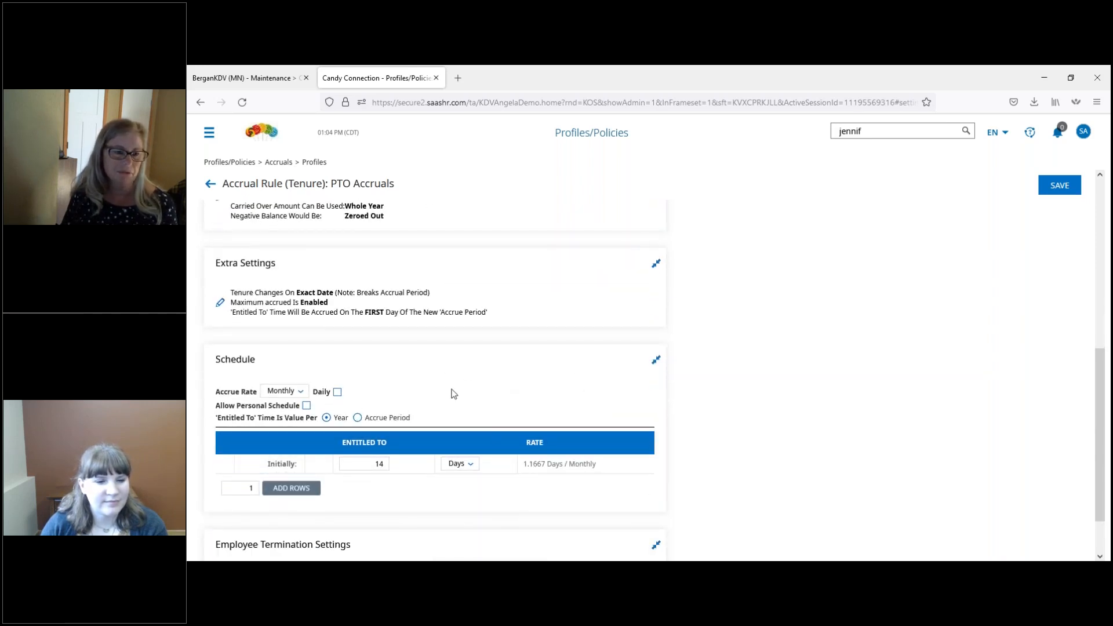
left_click(211, 188)
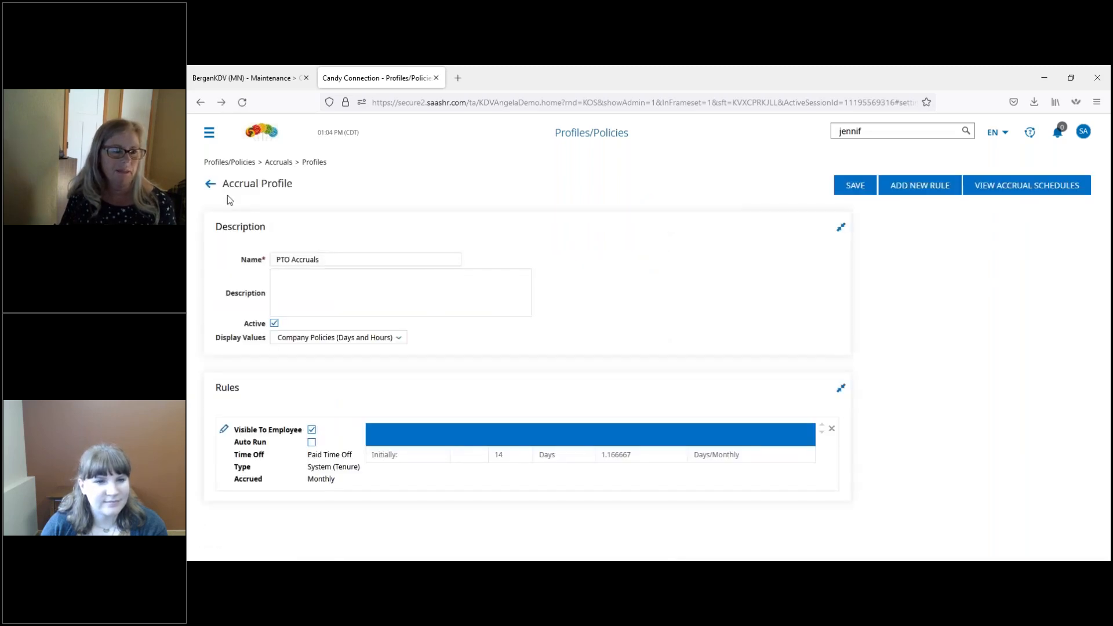
left_click(211, 185)
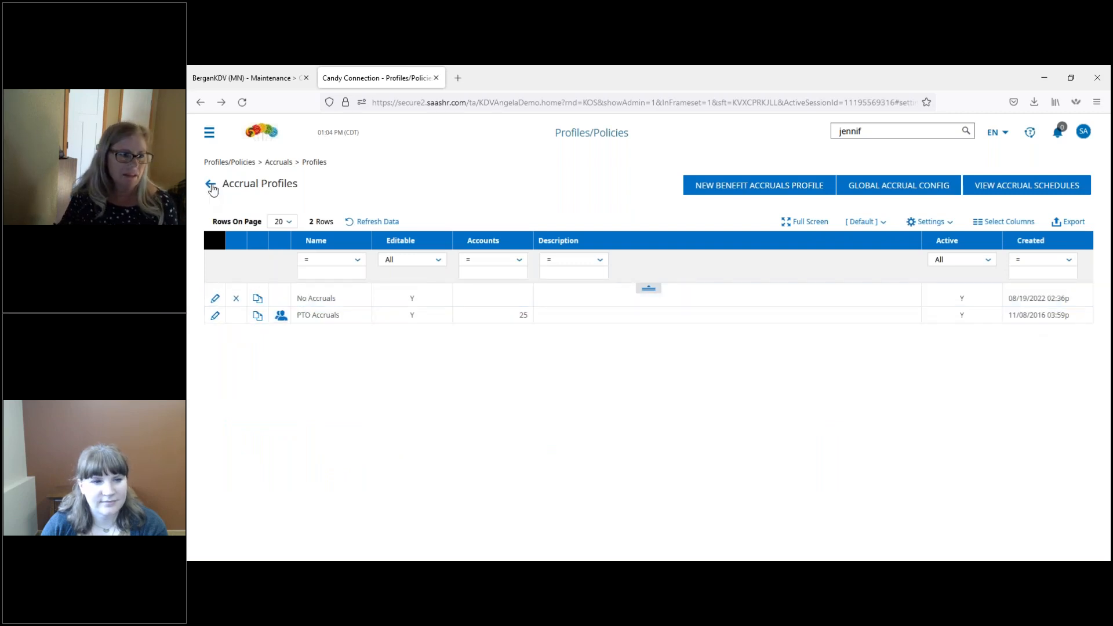
left_click(211, 184)
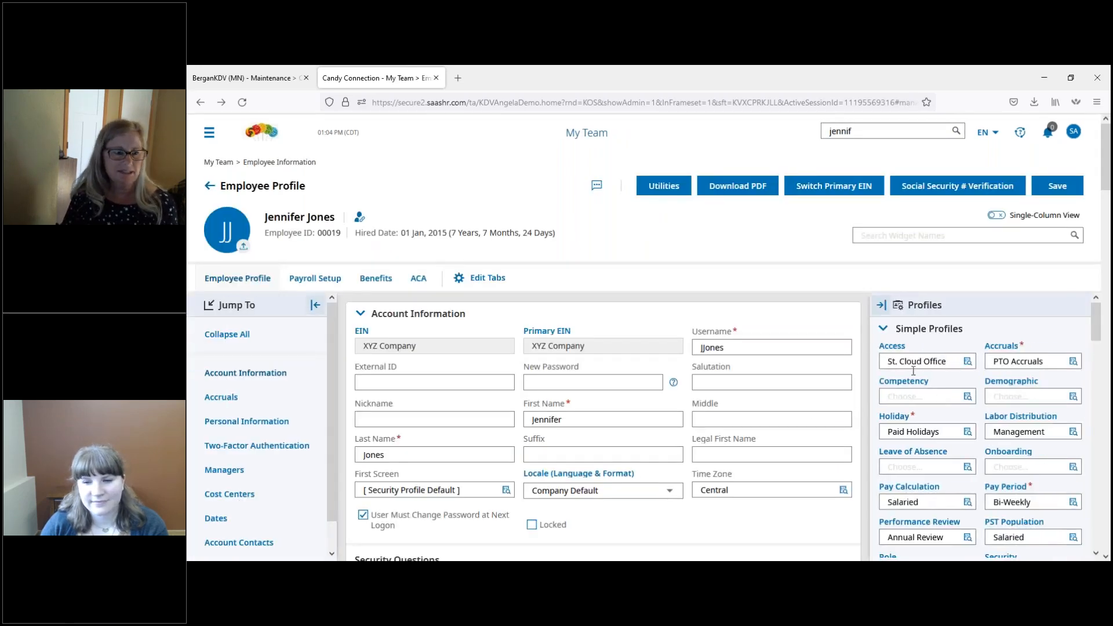
Step: Check the employee's accrual balances and review the available holiday profiles without changing the selection
left_click(221, 397)
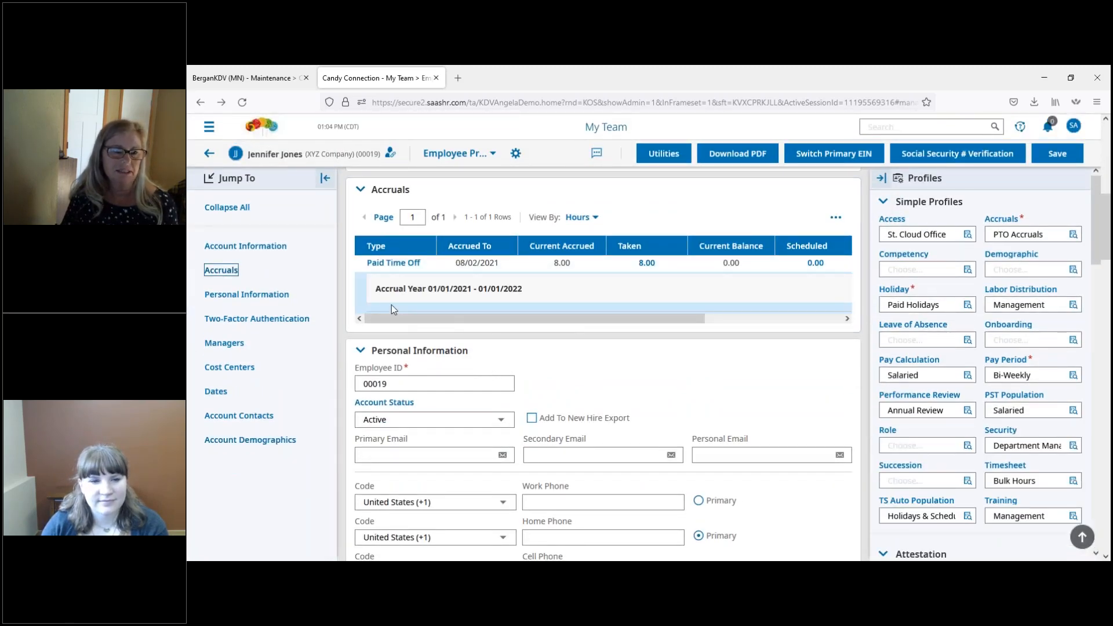
left_click_drag(586, 320, 552, 325)
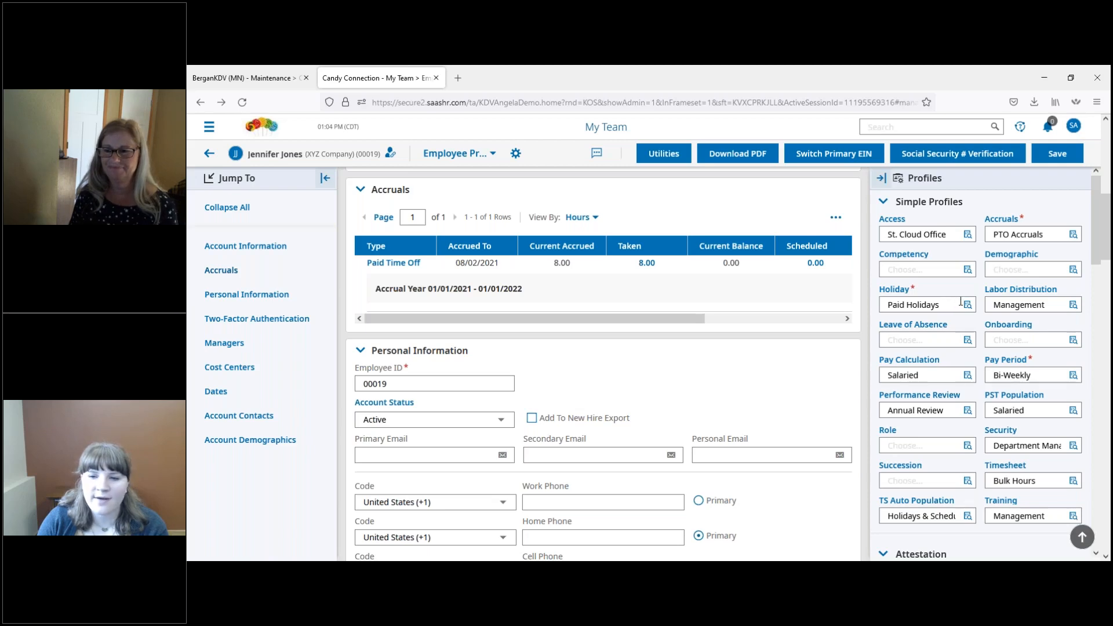
left_click(967, 304)
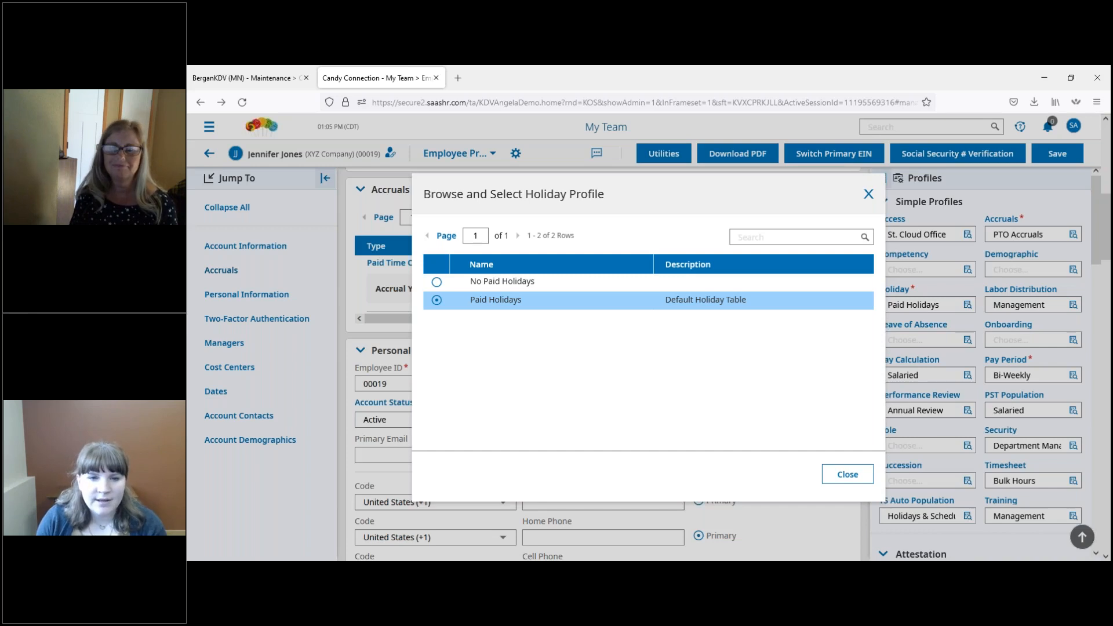
left_click(867, 194)
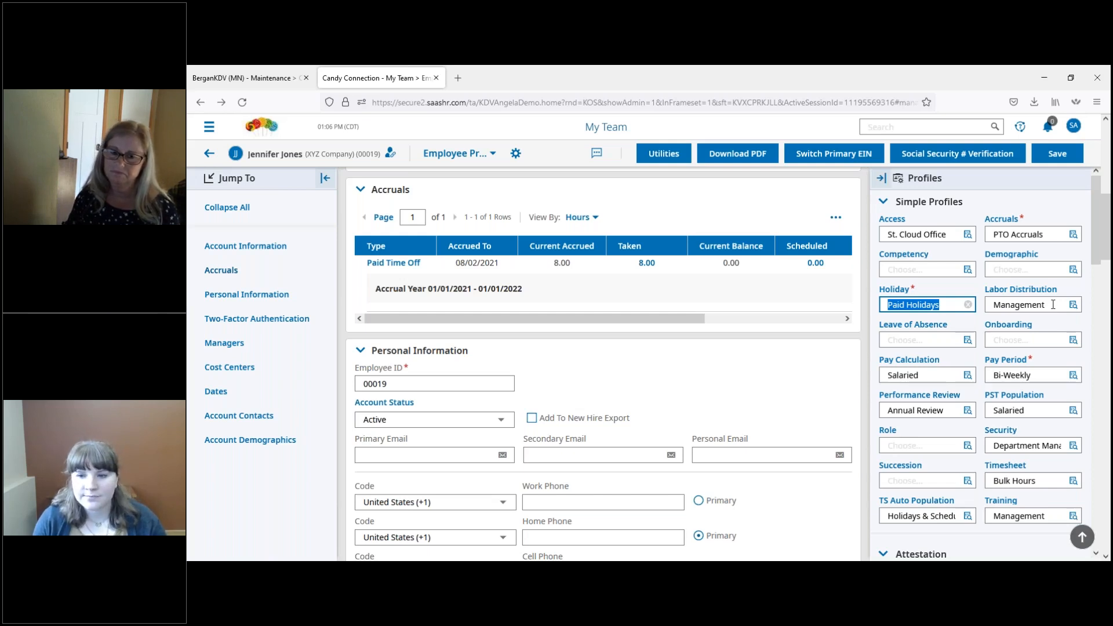
Step: Examine the product allocations in the Management labor distribution profile and return to the employee profile
left_click(1024, 293)
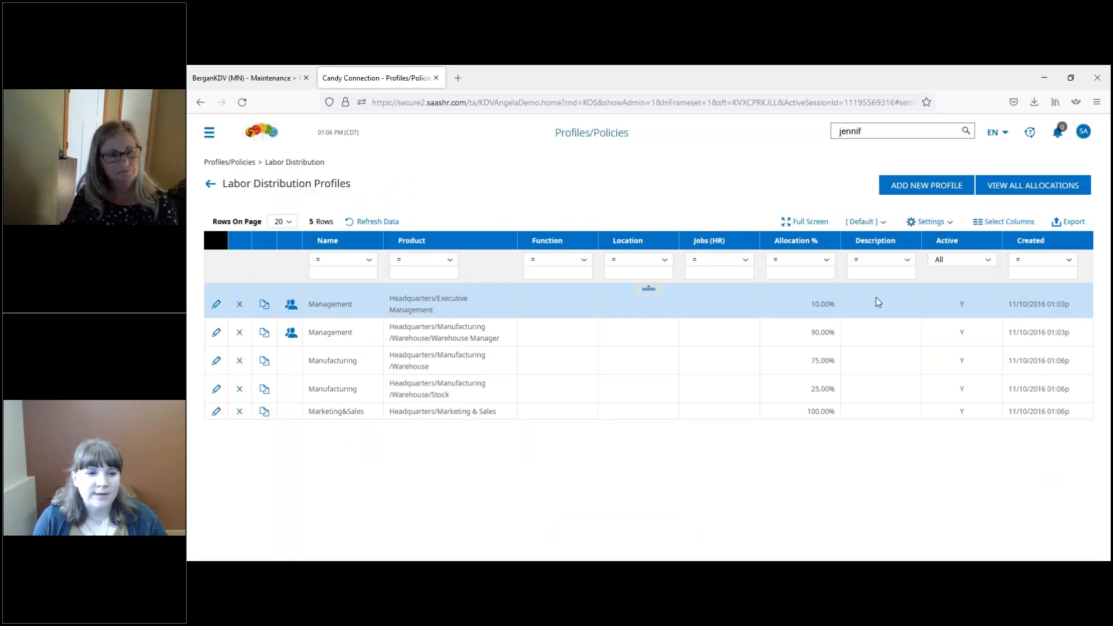
left_click(217, 306)
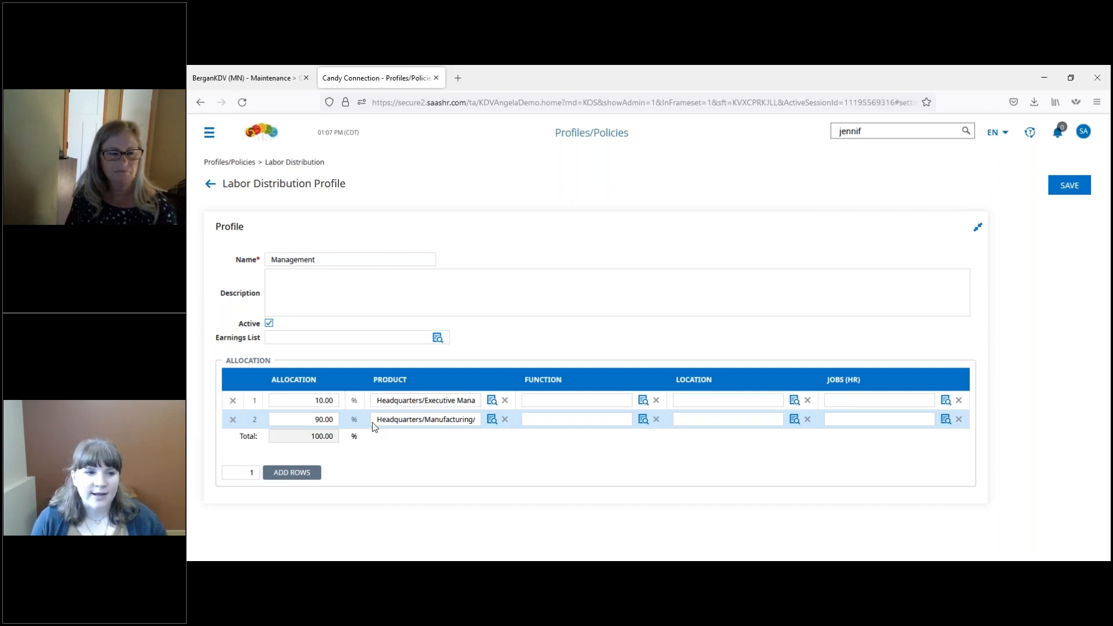
left_click(210, 185)
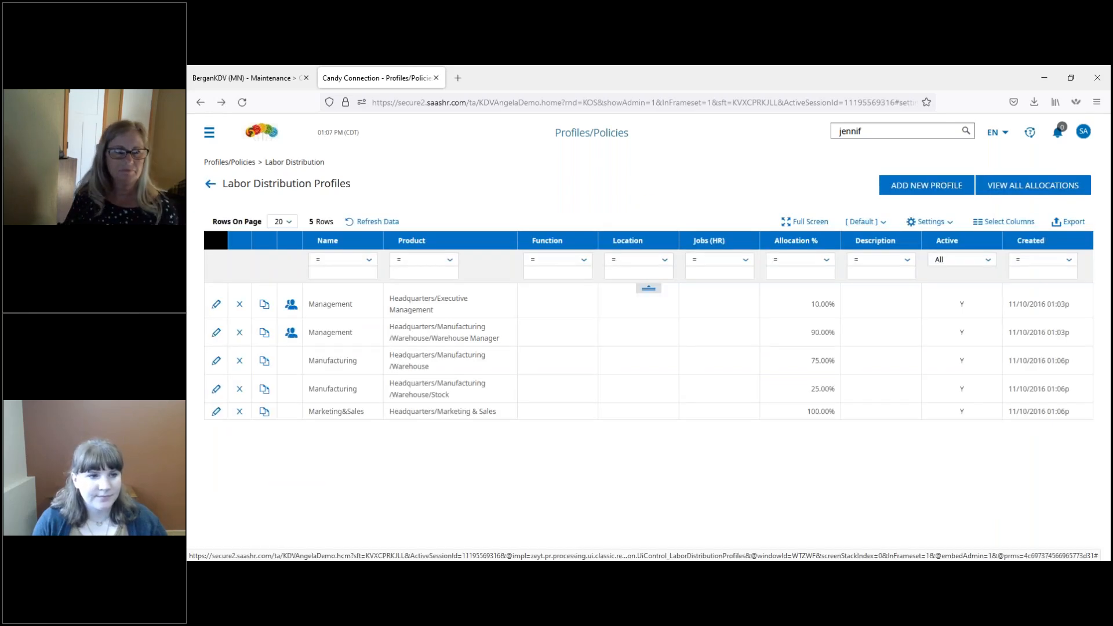
left_click(210, 185)
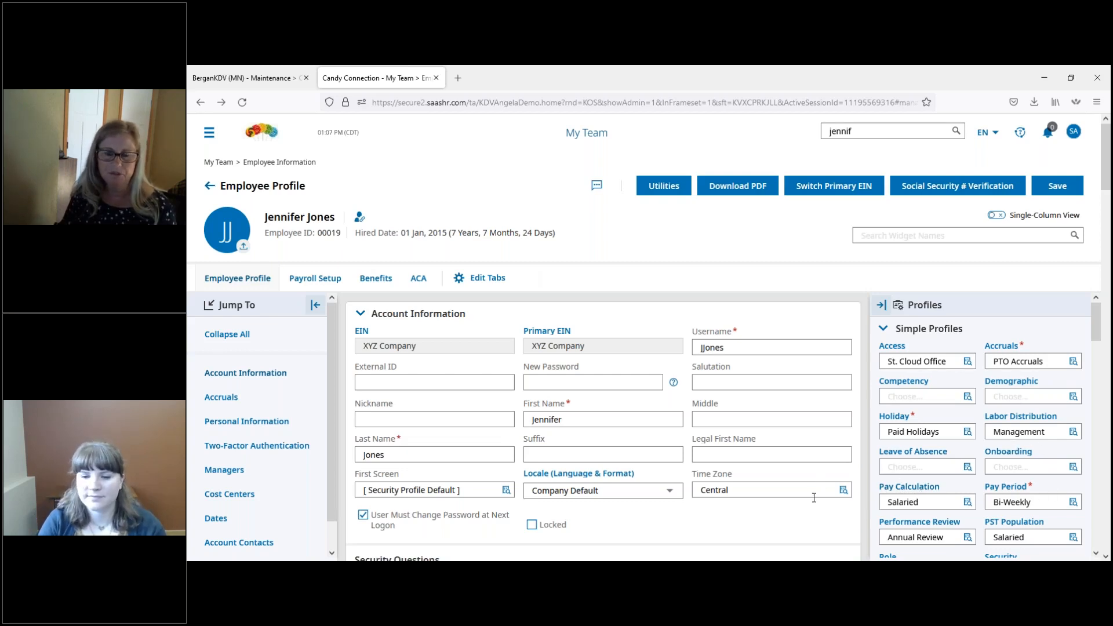
Step: Review the available pay calculation profiles for the employee without changing the selection
scroll(815, 484, "down", 2)
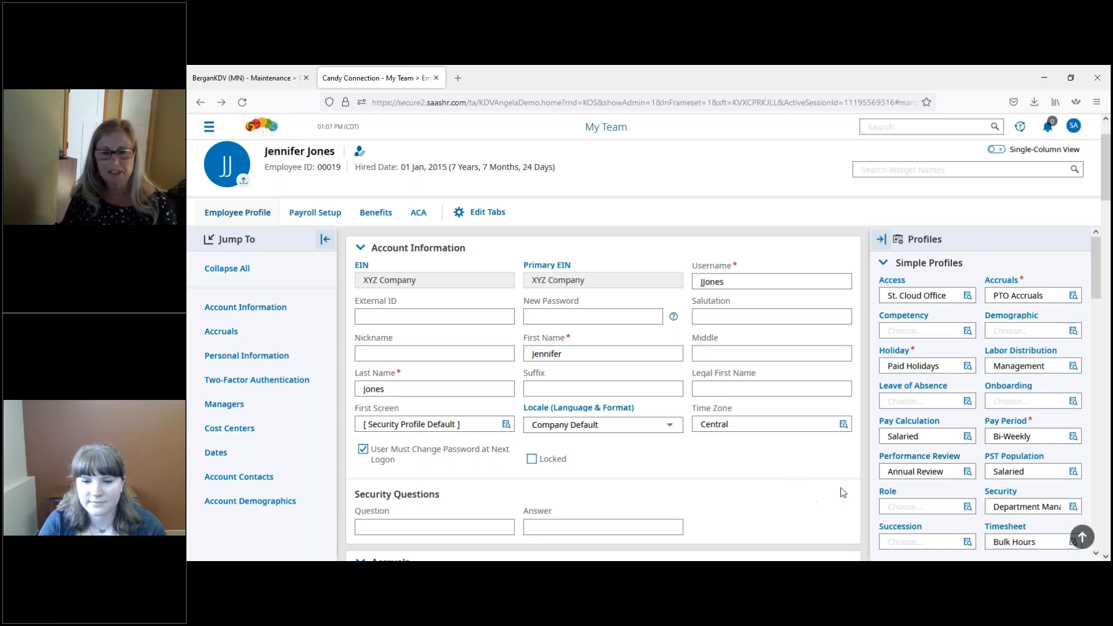
left_click(967, 436)
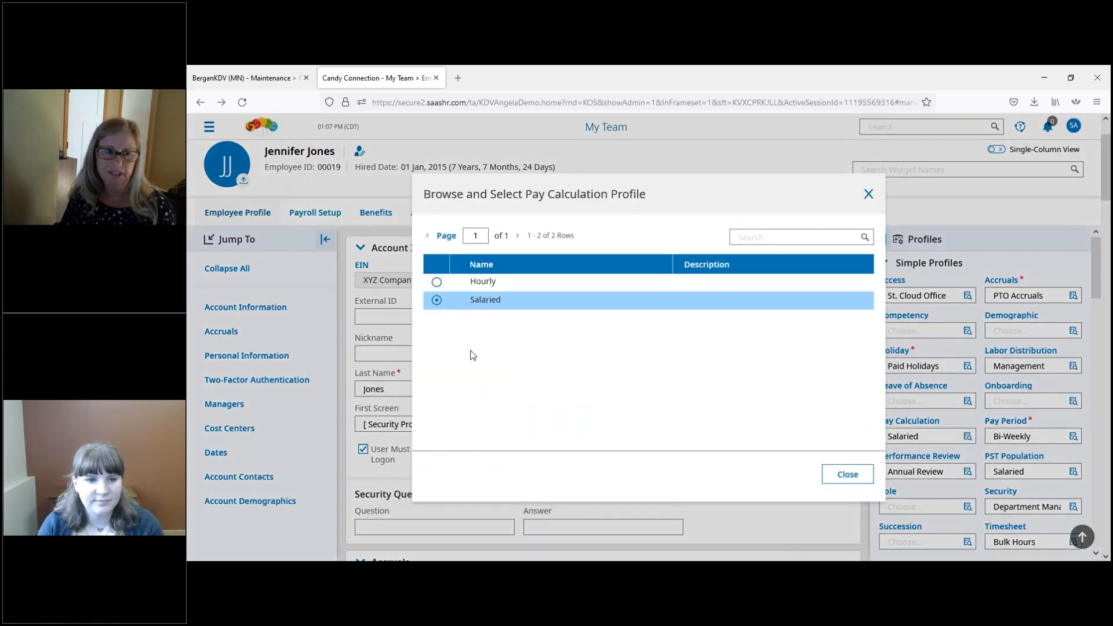
left_click(868, 195)
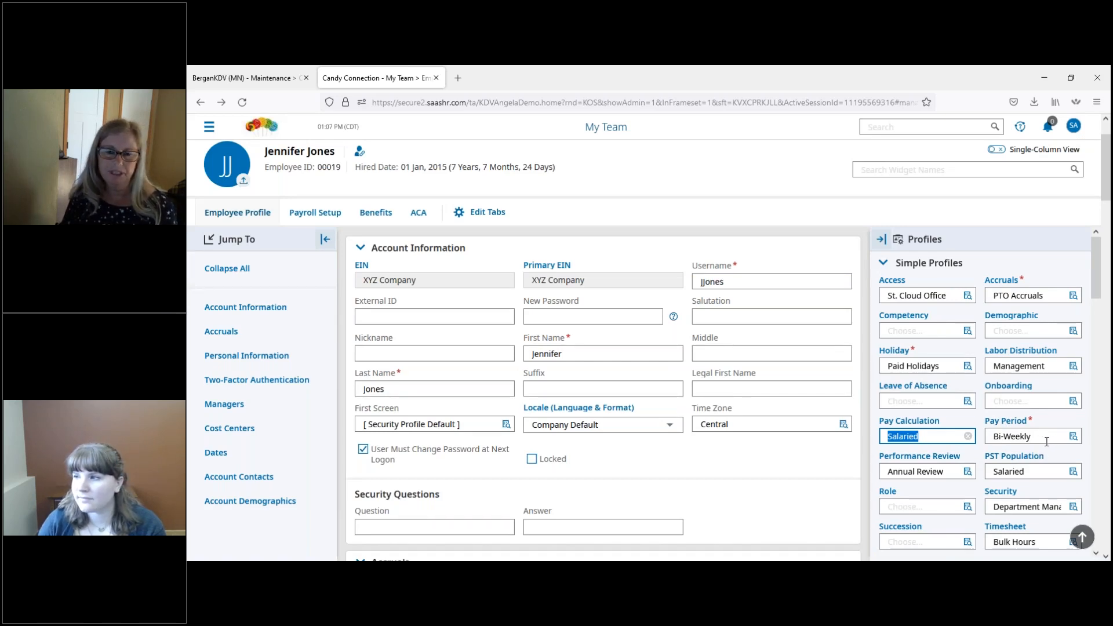
left_click(784, 456)
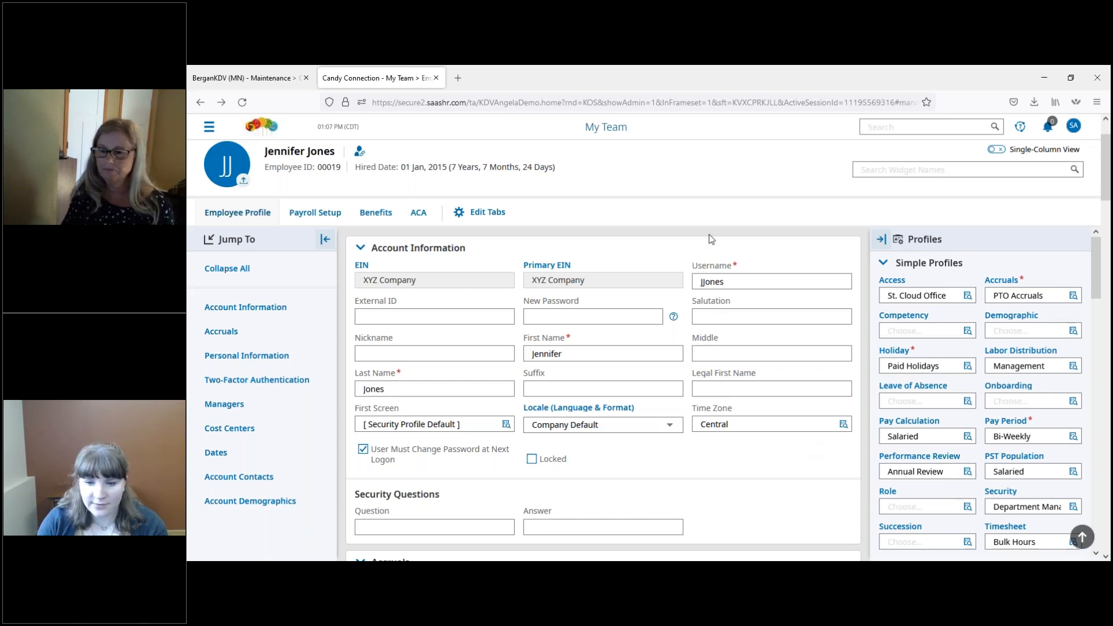
Step: Review the available performance review and PST population profiles without changing either selection
left_click(968, 472)
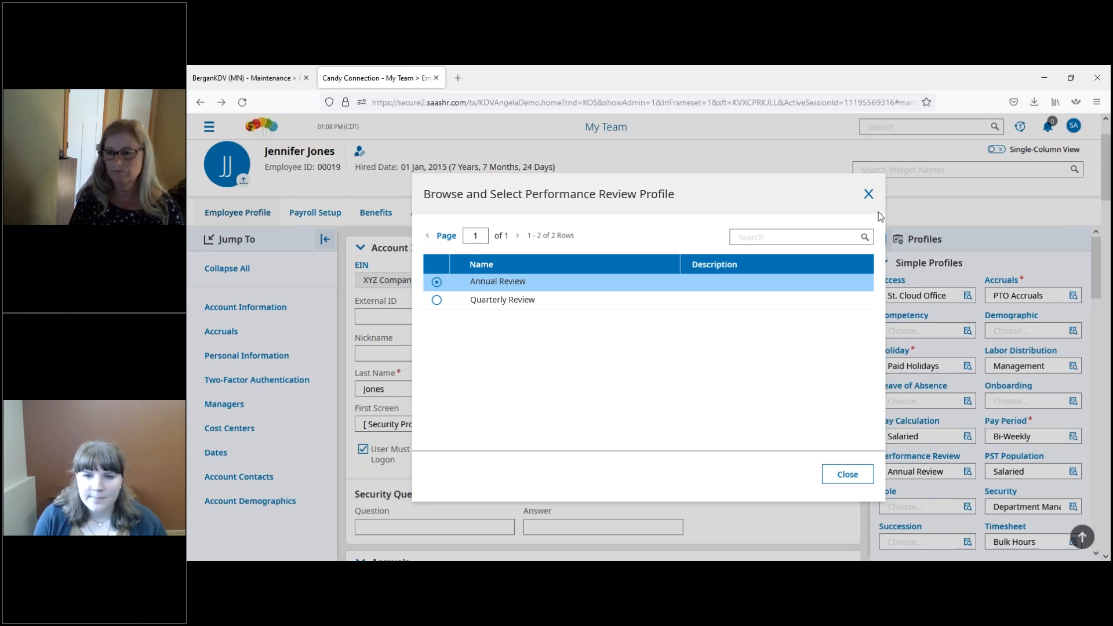
left_click(869, 194)
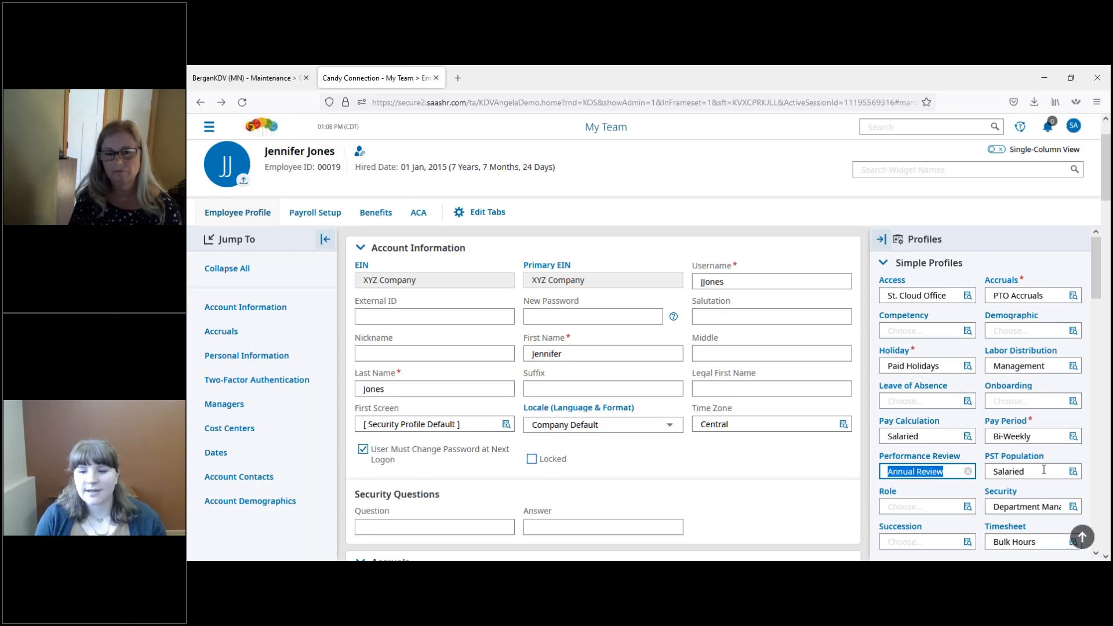
left_click(1073, 471)
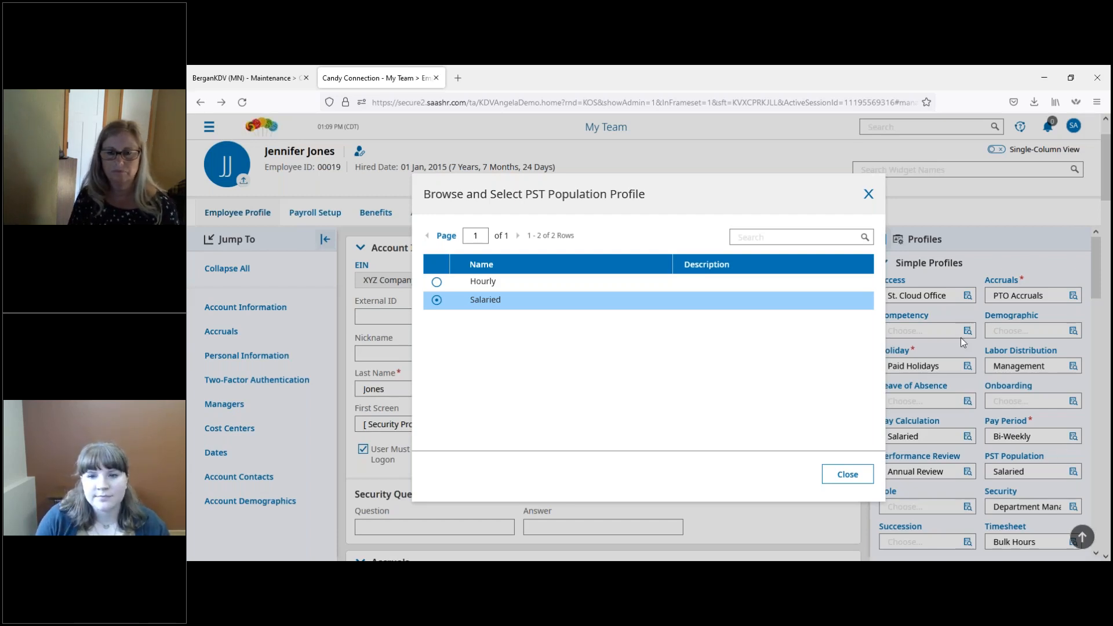
left_click(868, 194)
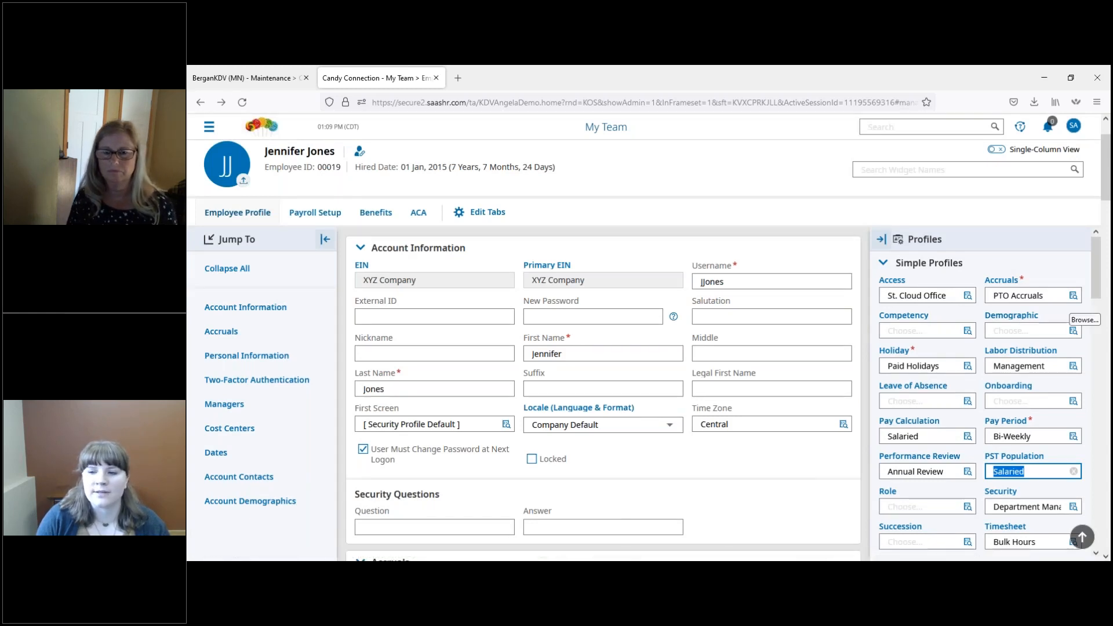
Step: Review the available security profiles for the employee without changing the selection
scroll(1094, 321, "down", 3)
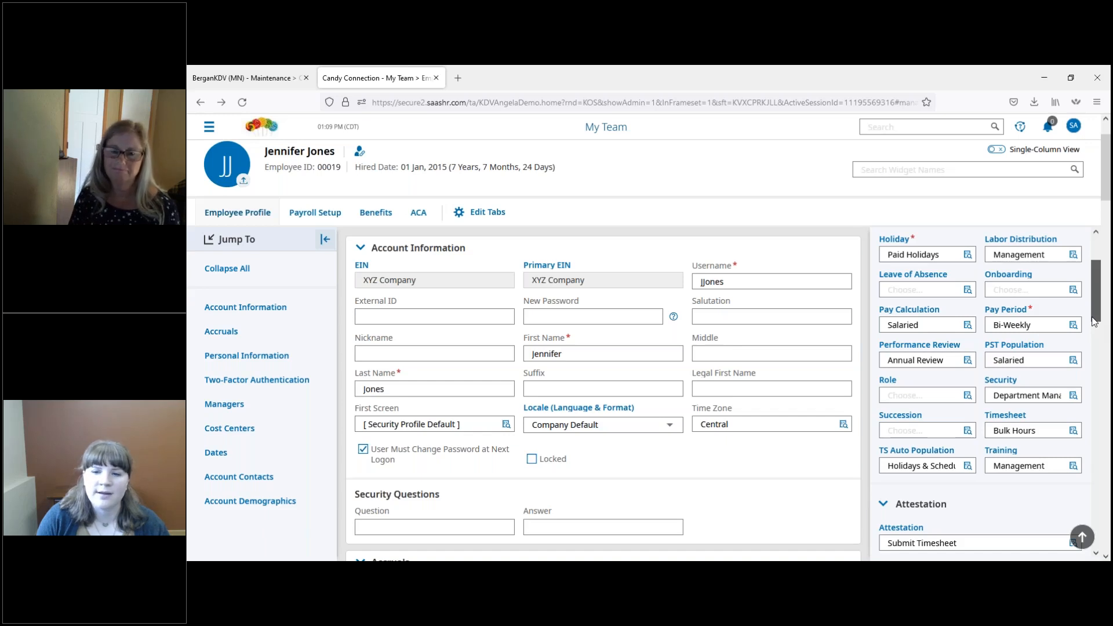
left_click_drag(1094, 322, 1094, 339)
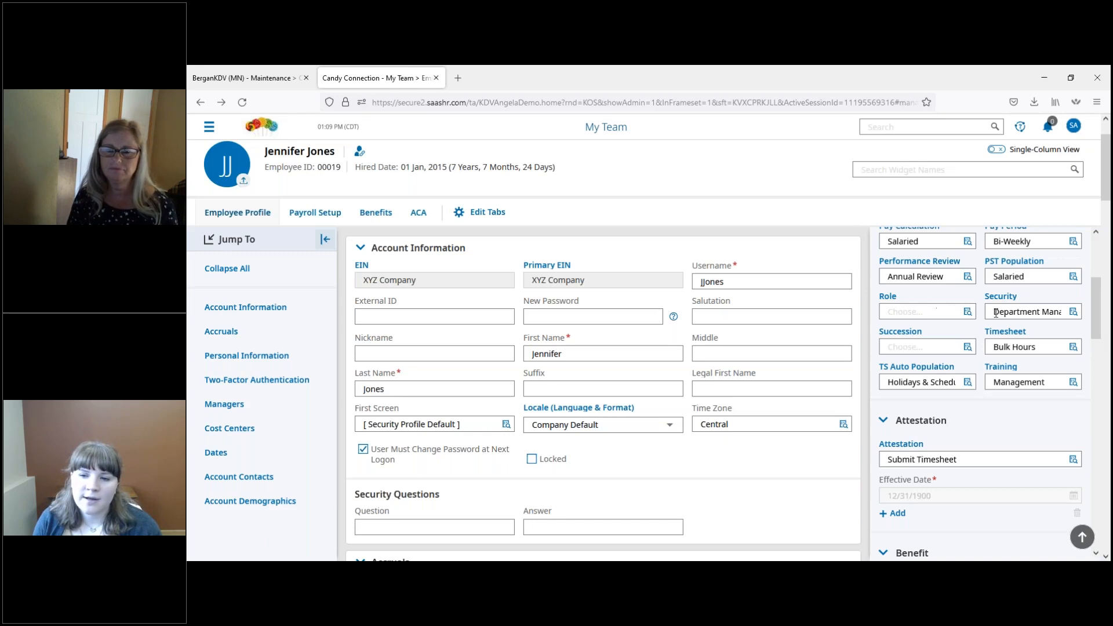
left_click(1073, 313)
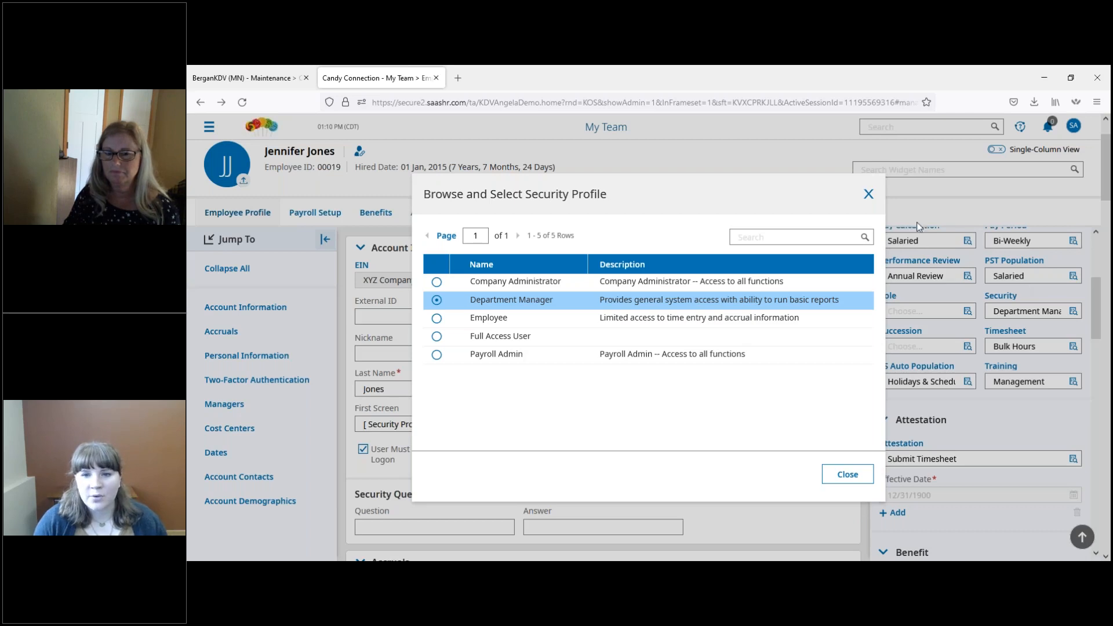
left_click(868, 194)
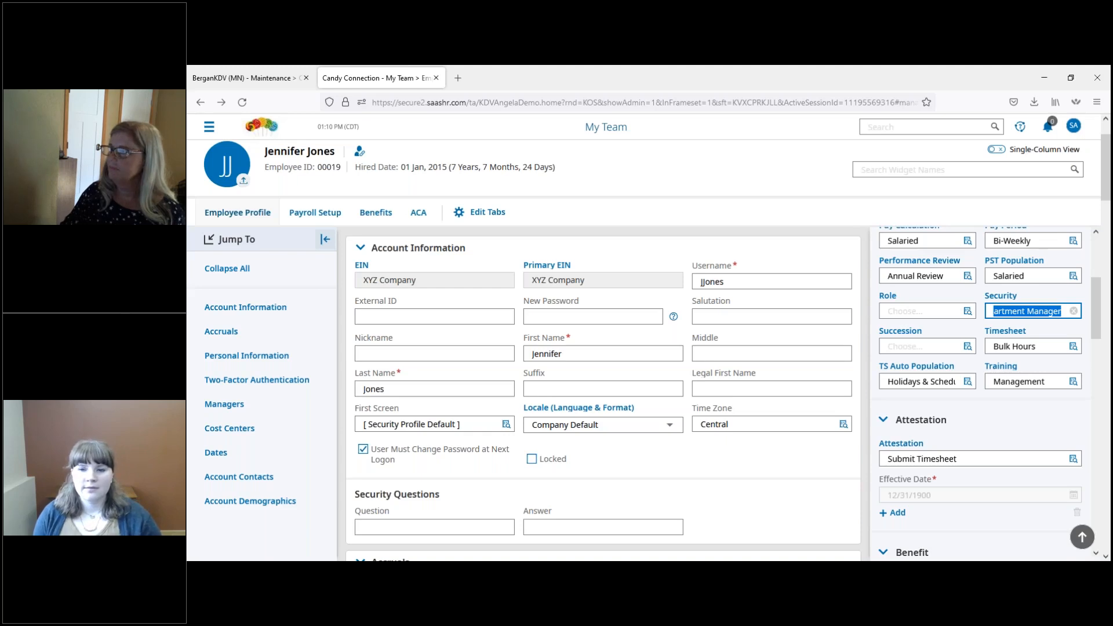
key("alt+Tab")
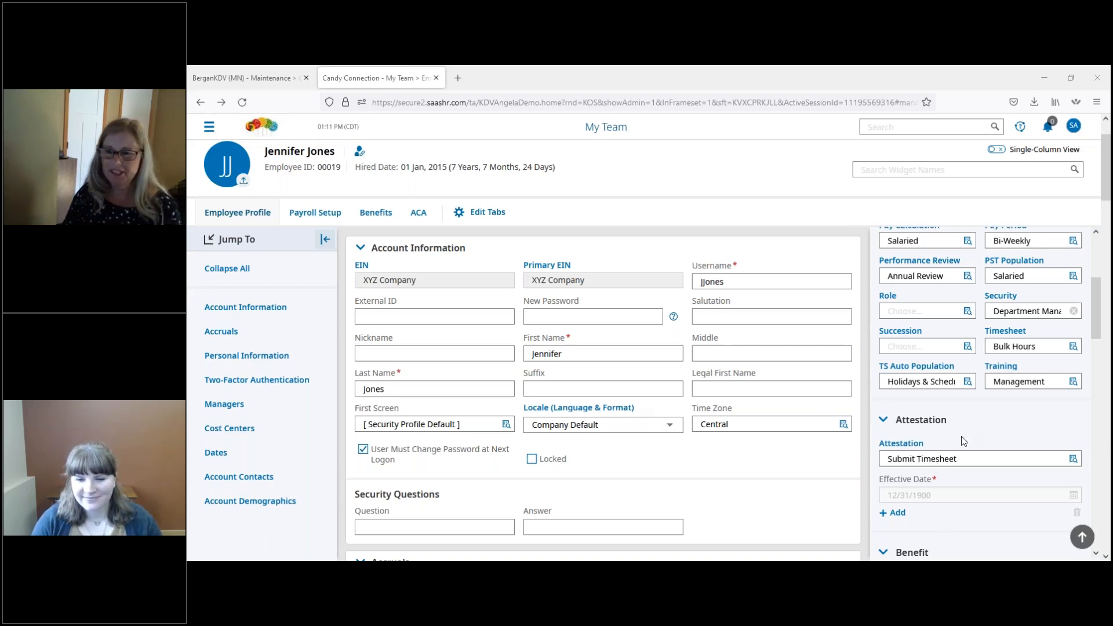
Step: Review the available timesheet profiles for the employee and keep the current selection
scroll(886, 432, "up", 2)
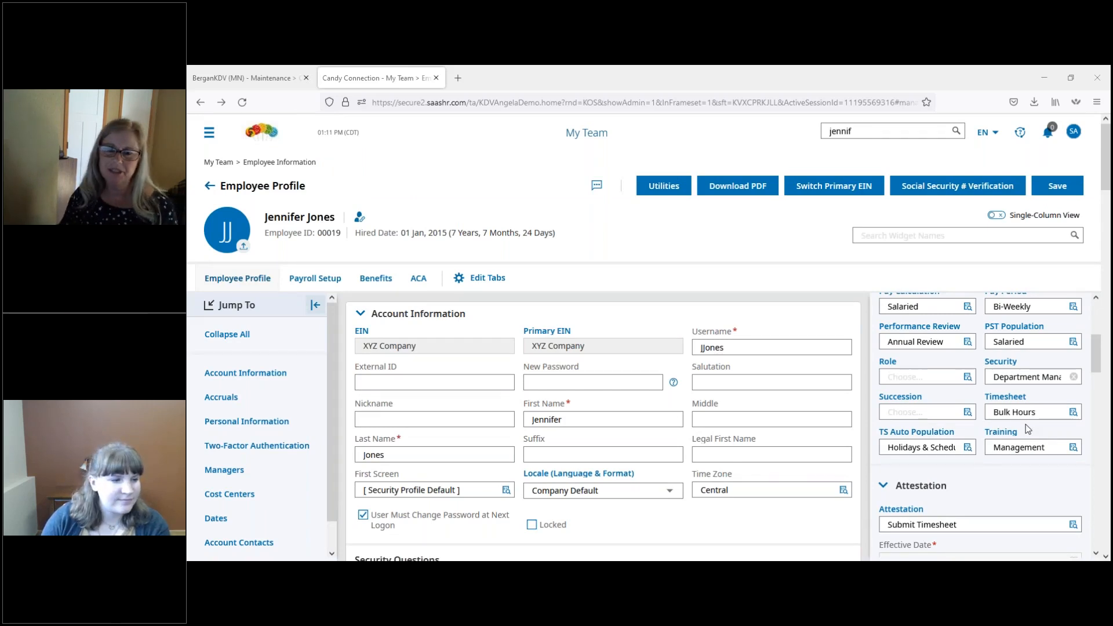
scroll(1028, 429, "up", 1)
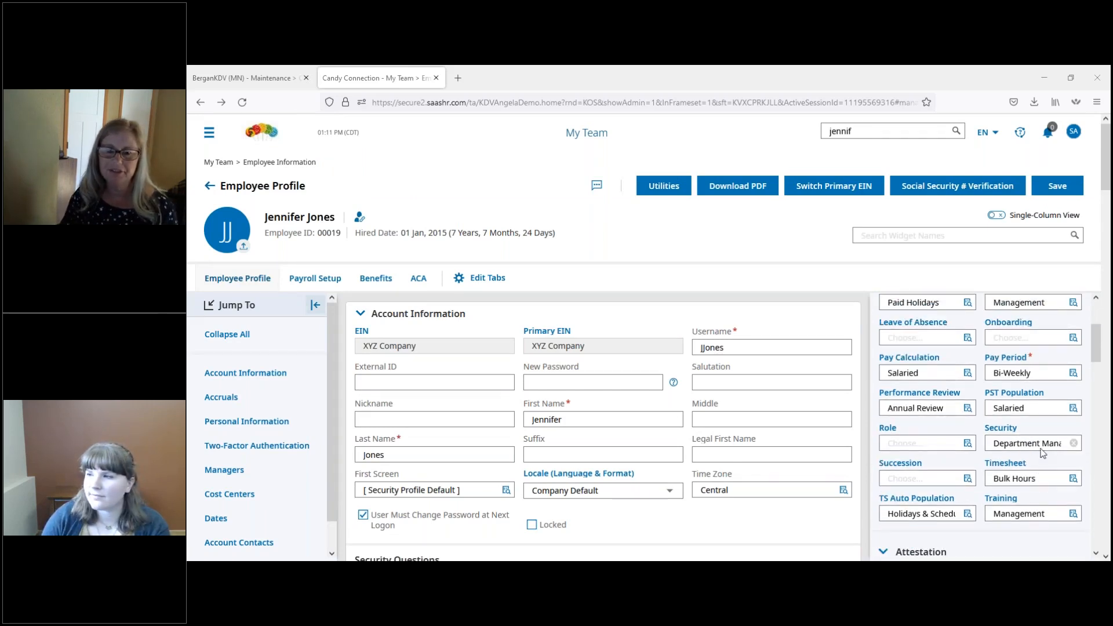
left_click(1073, 479)
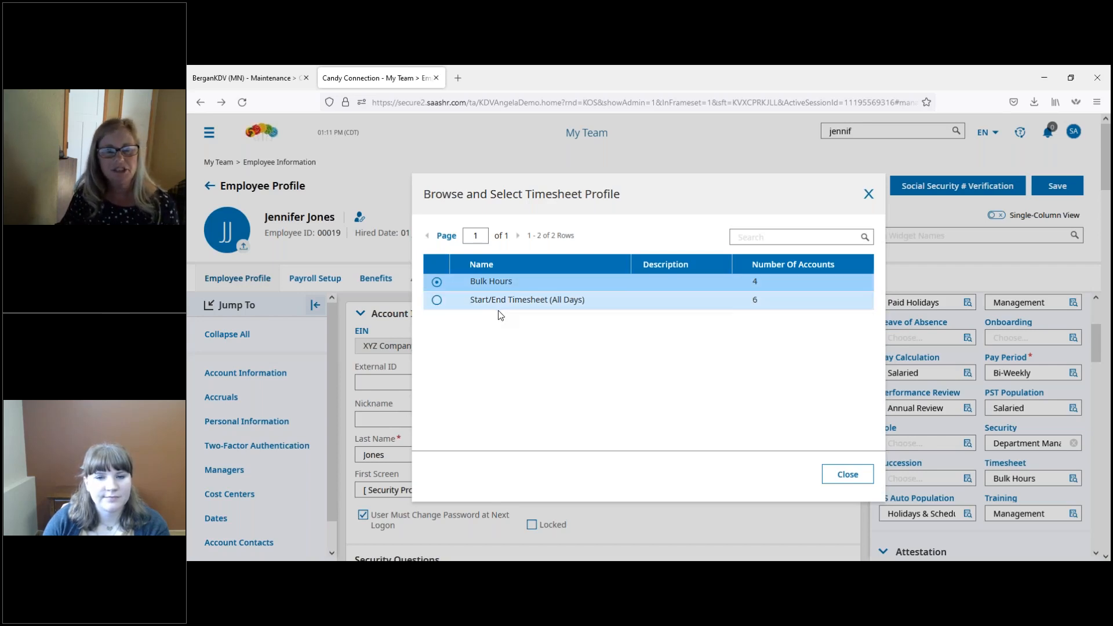
left_click(850, 481)
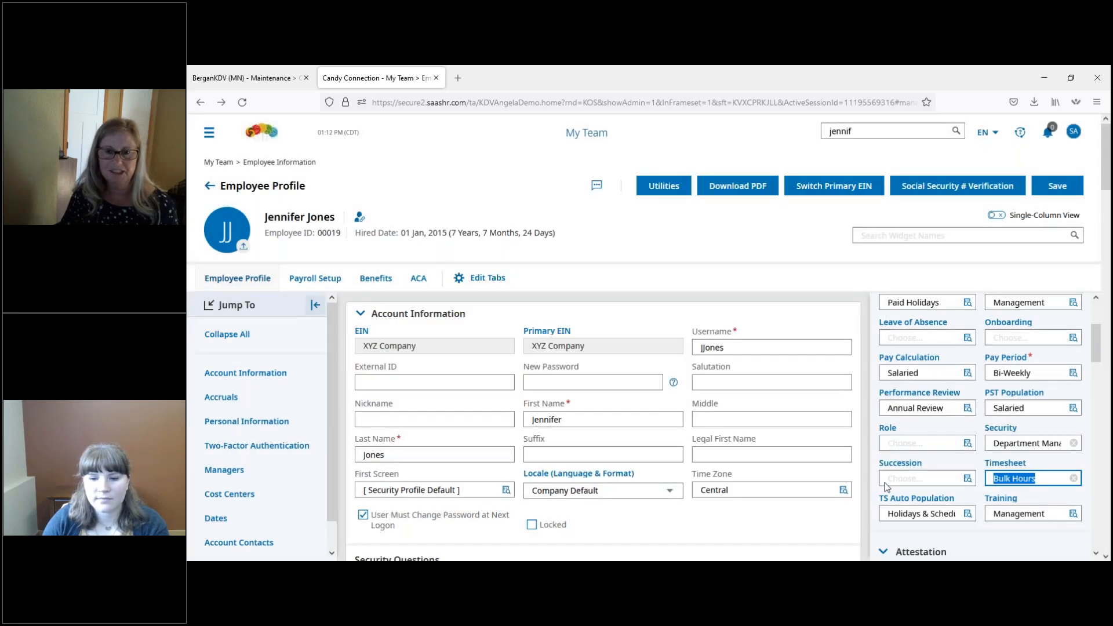
left_click(936, 462)
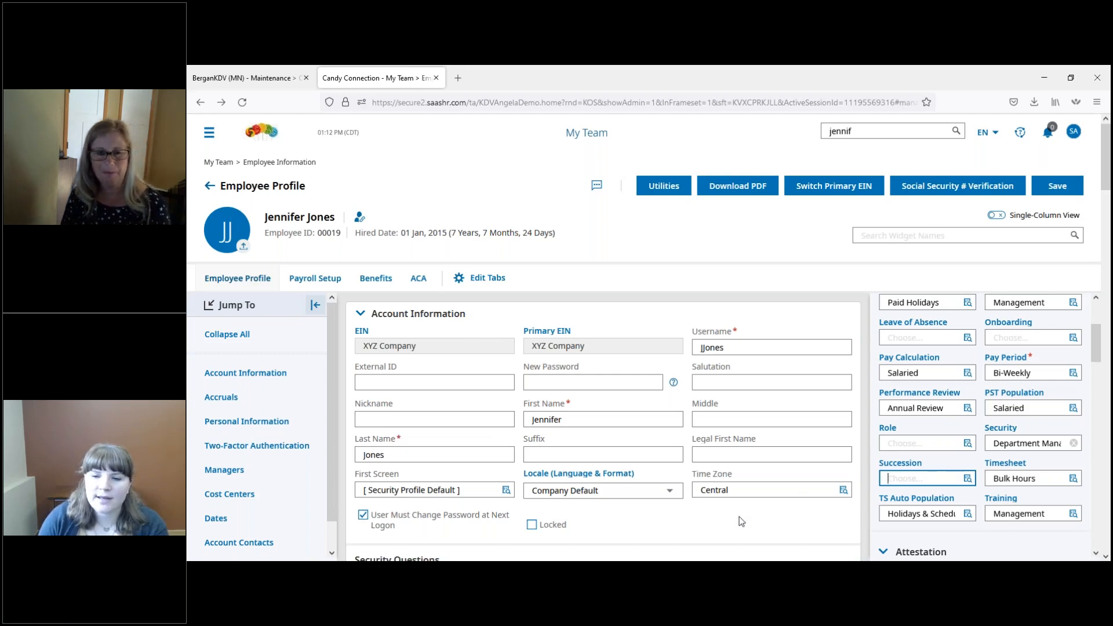
Step: Review the available TS Auto Population profiles without changing the employee's selection
left_click_drag(1096, 352, 1097, 376)
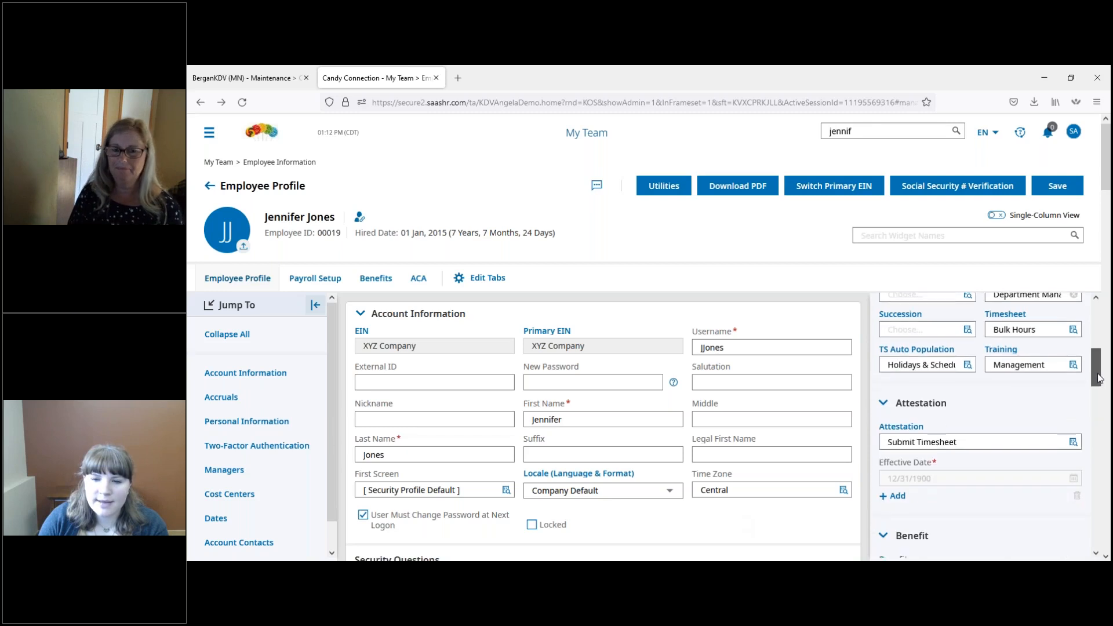
left_click(967, 365)
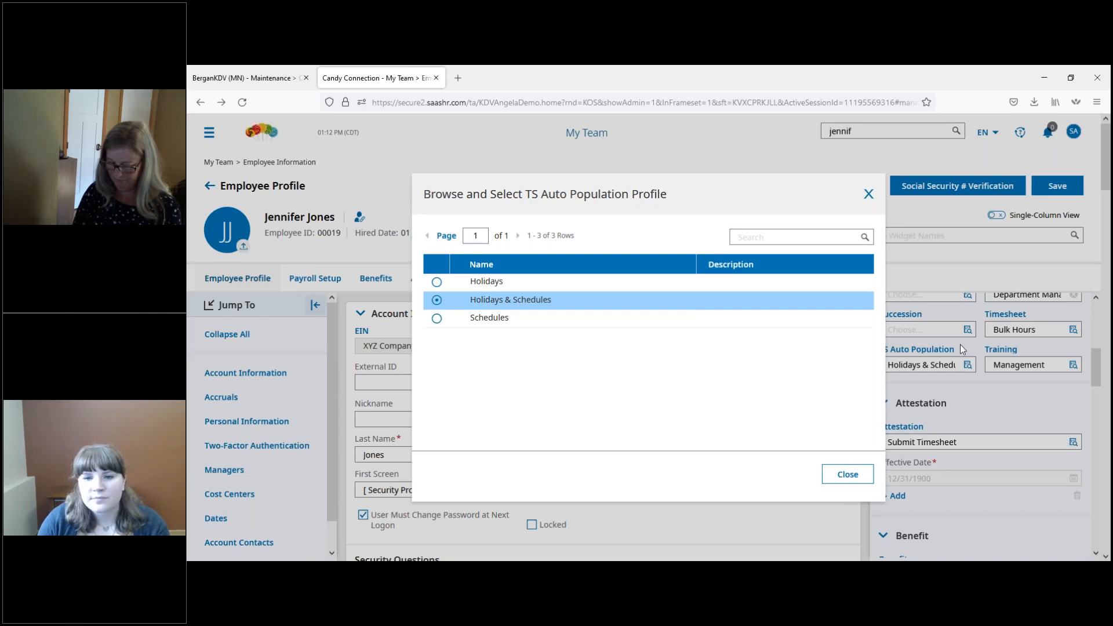
left_click(869, 194)
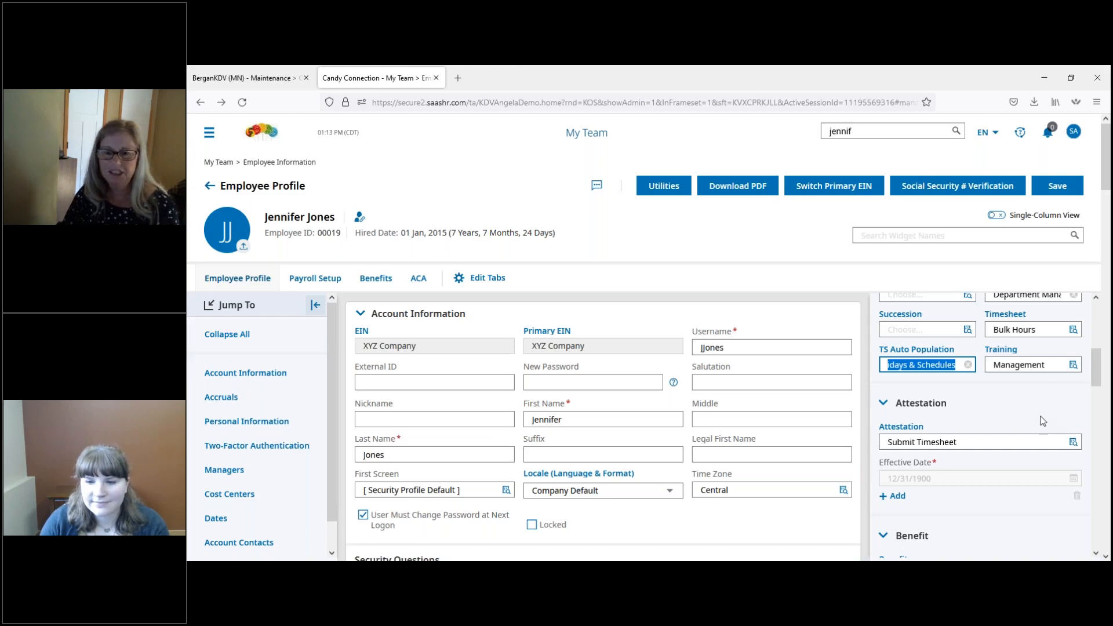
Step: Check the employee's attestation and dated benefit profile assignments, and review the available benefit profiles without changing the selection
scroll(1046, 426, "down", 1)
scroll(1017, 389, "down", 1)
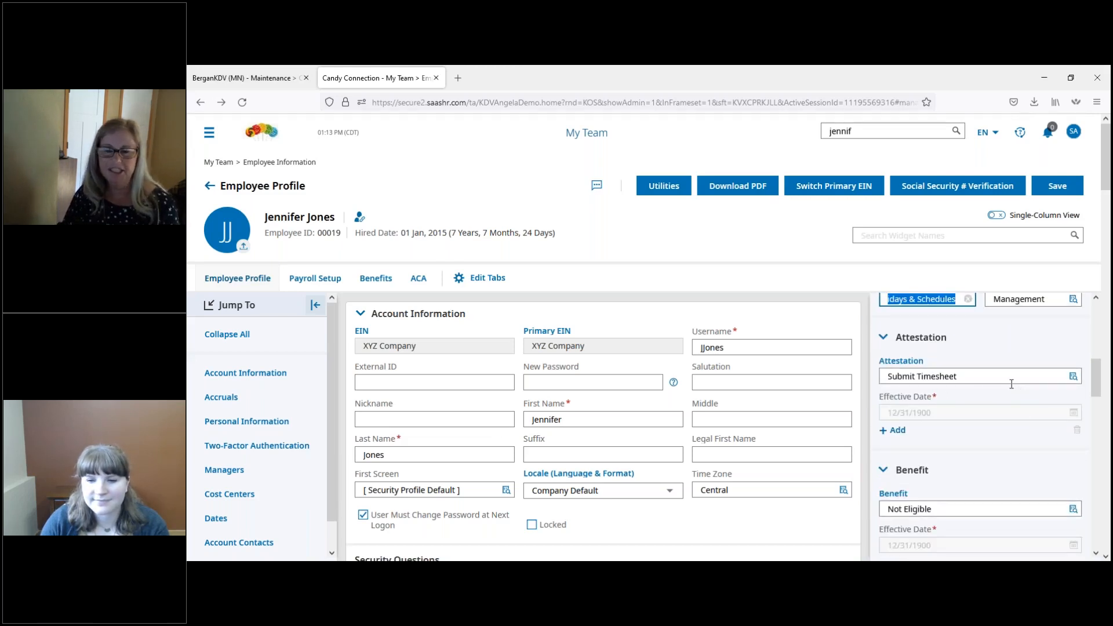
scroll(1006, 399, "down", 4)
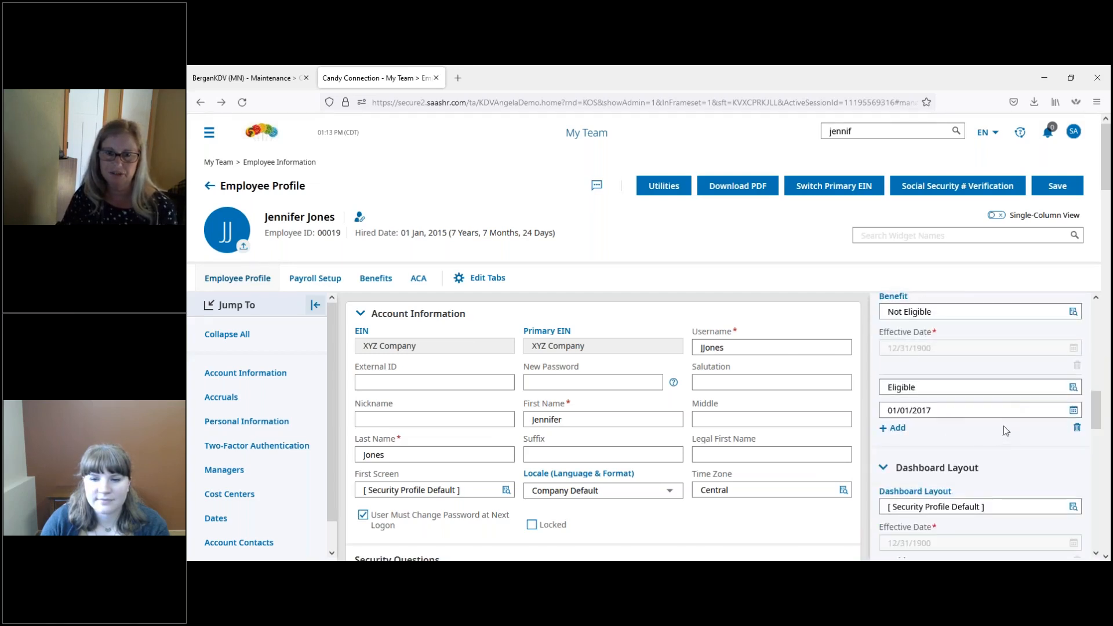
scroll(1006, 431, "up", 5)
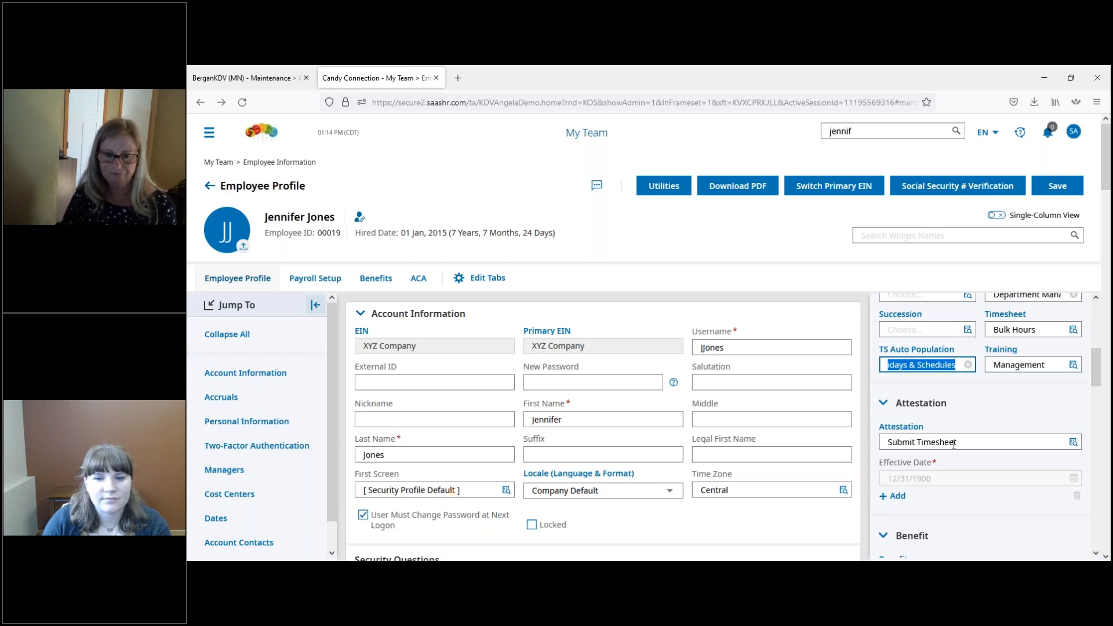
scroll(954, 445, "down", 2)
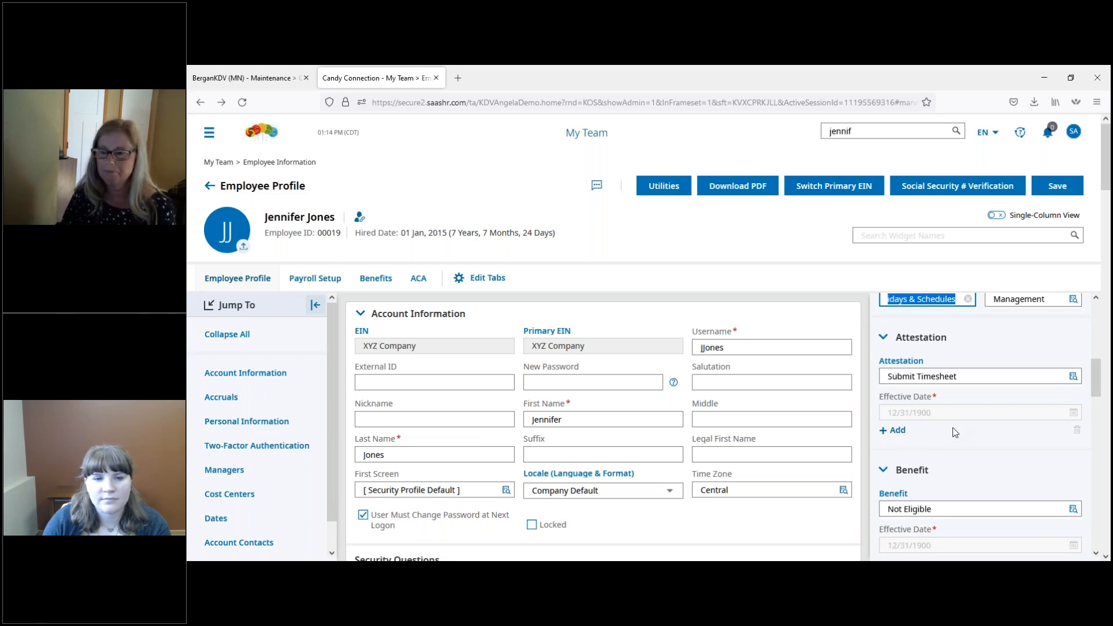
scroll(955, 433, "down", 1)
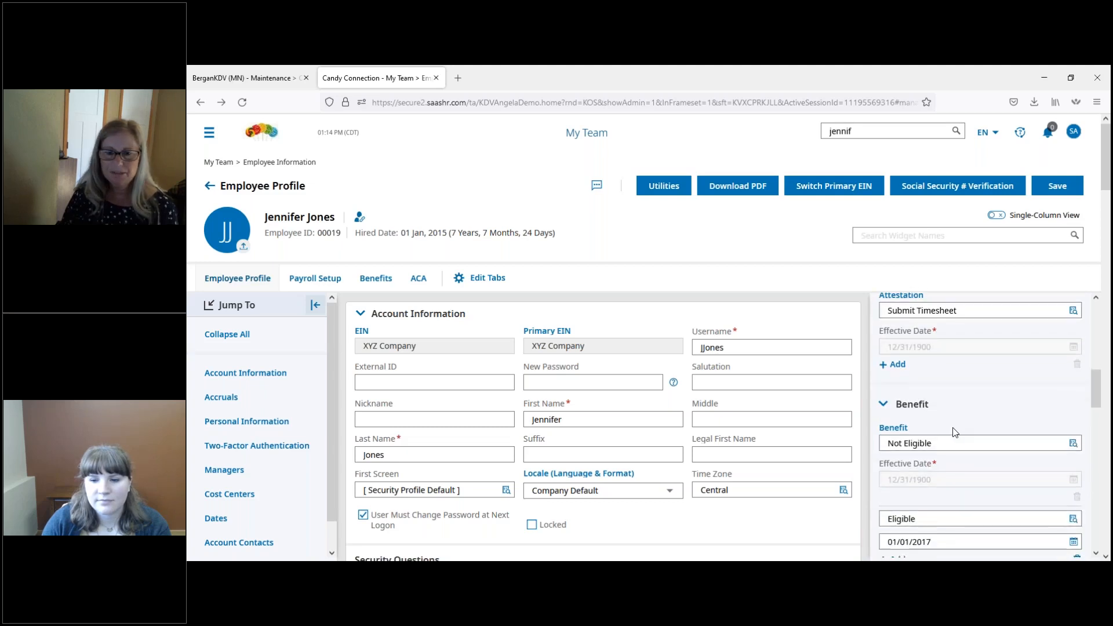
scroll(955, 432, "down", 1)
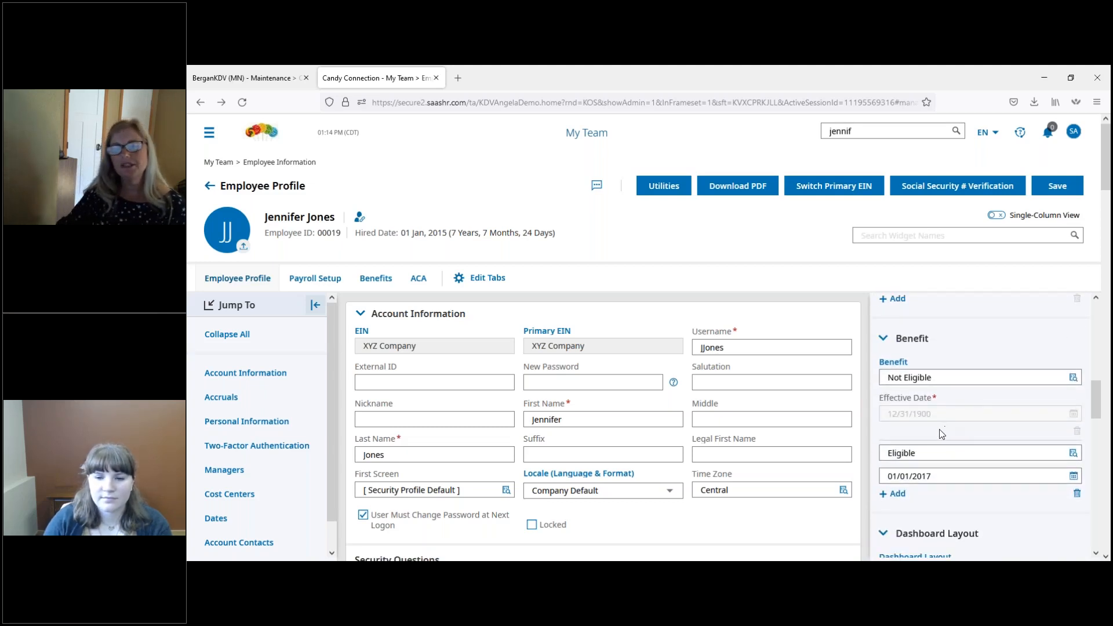
left_click(1073, 377)
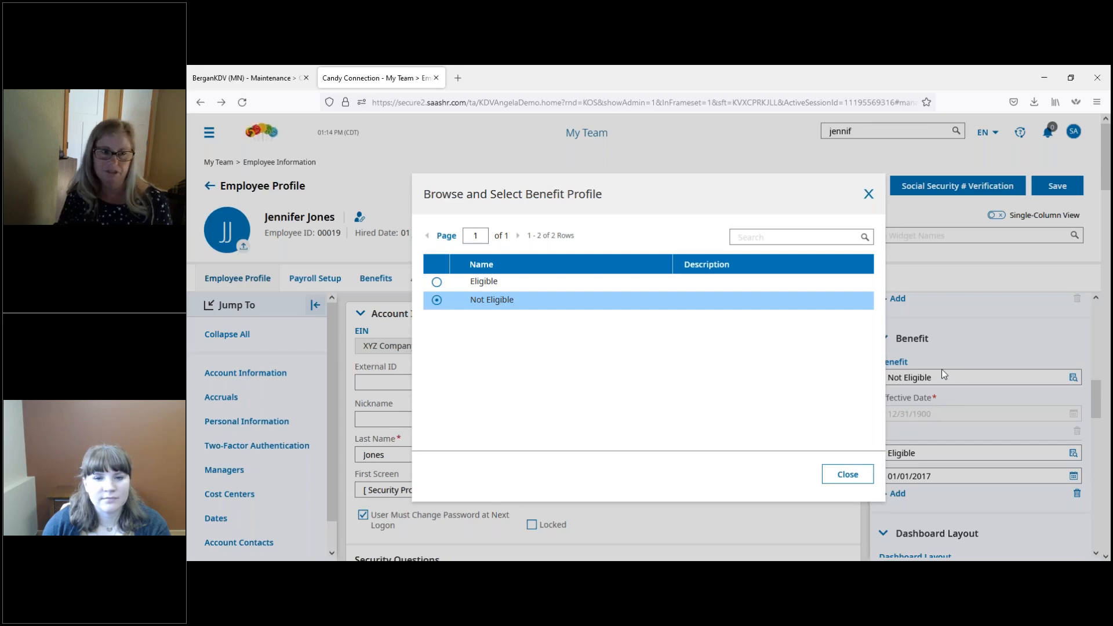
left_click(849, 474)
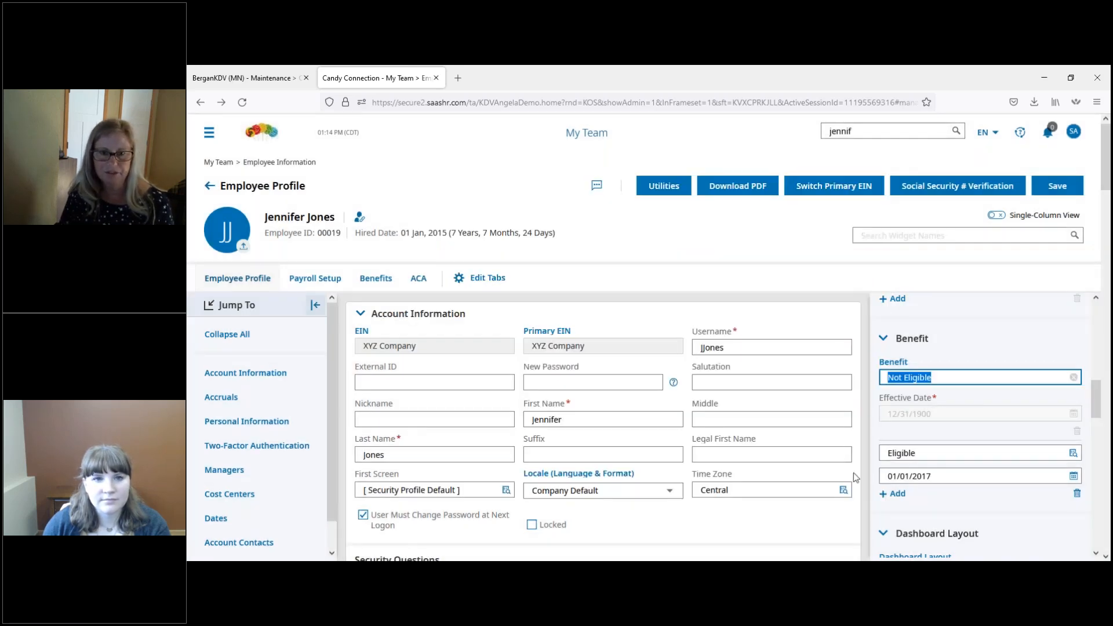
left_click(991, 341)
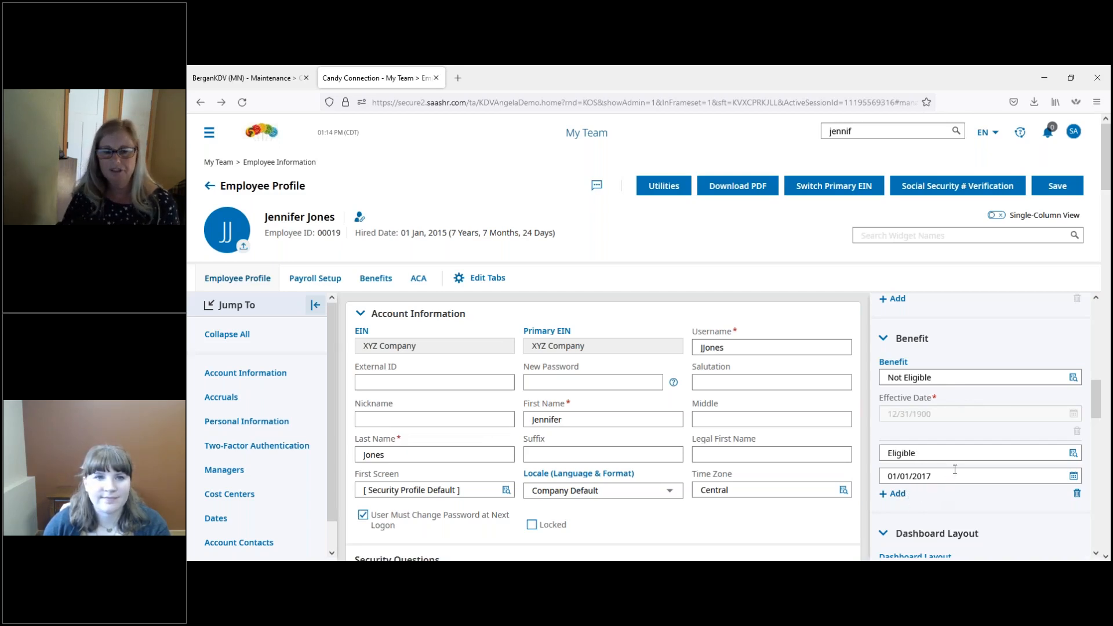
Step: Review the available dashboard layouts for the employee without changing the selection
scroll(956, 469, "down", 2)
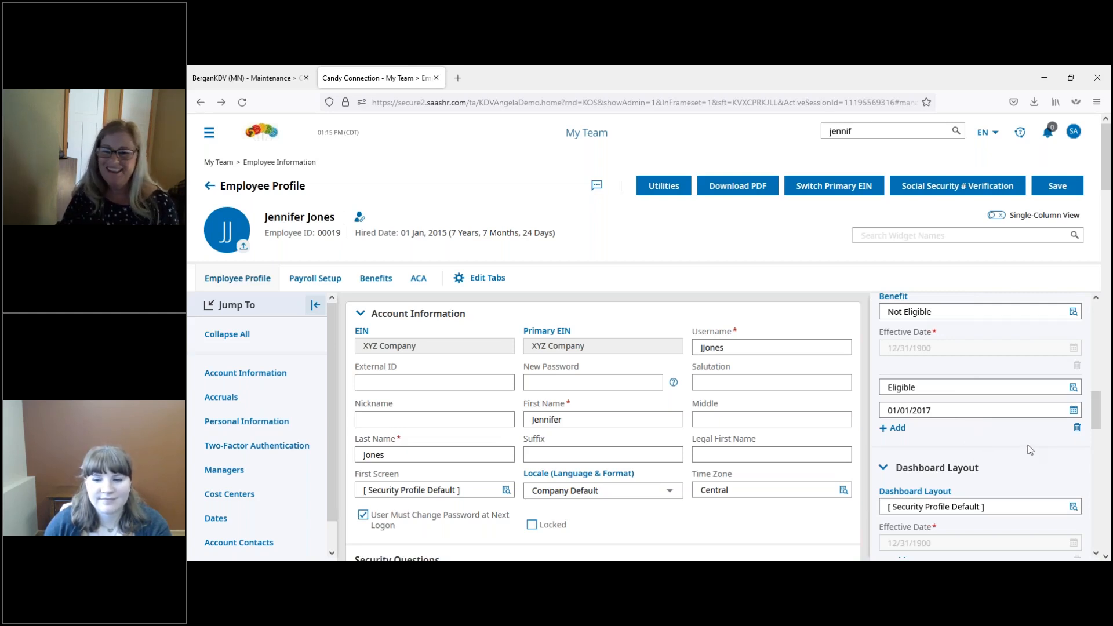
scroll(1030, 450, "down", 3)
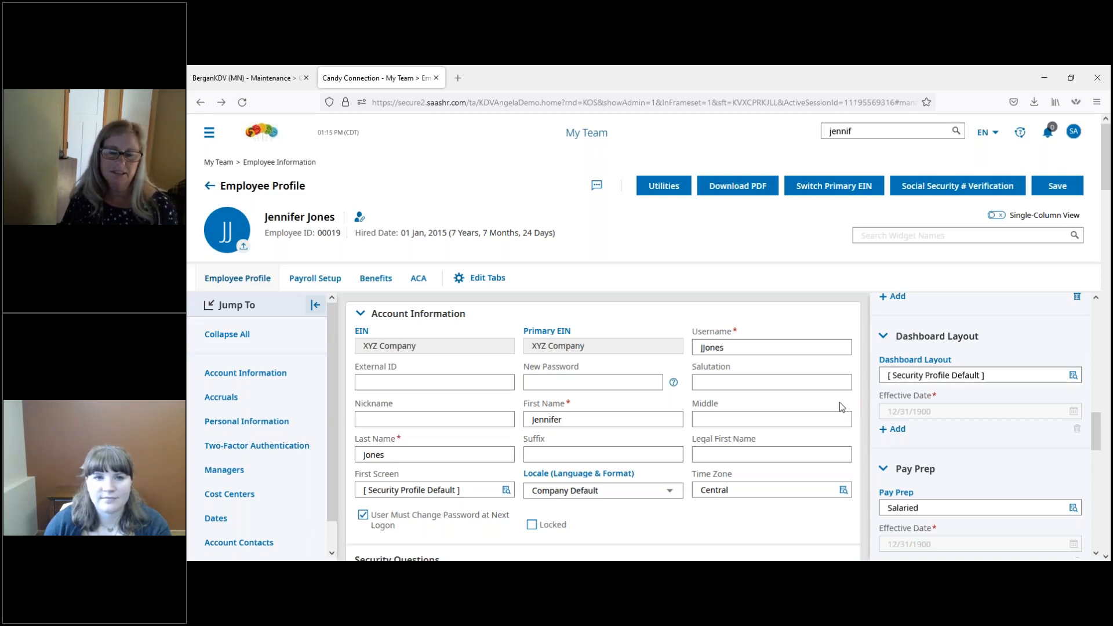
left_click(1073, 375)
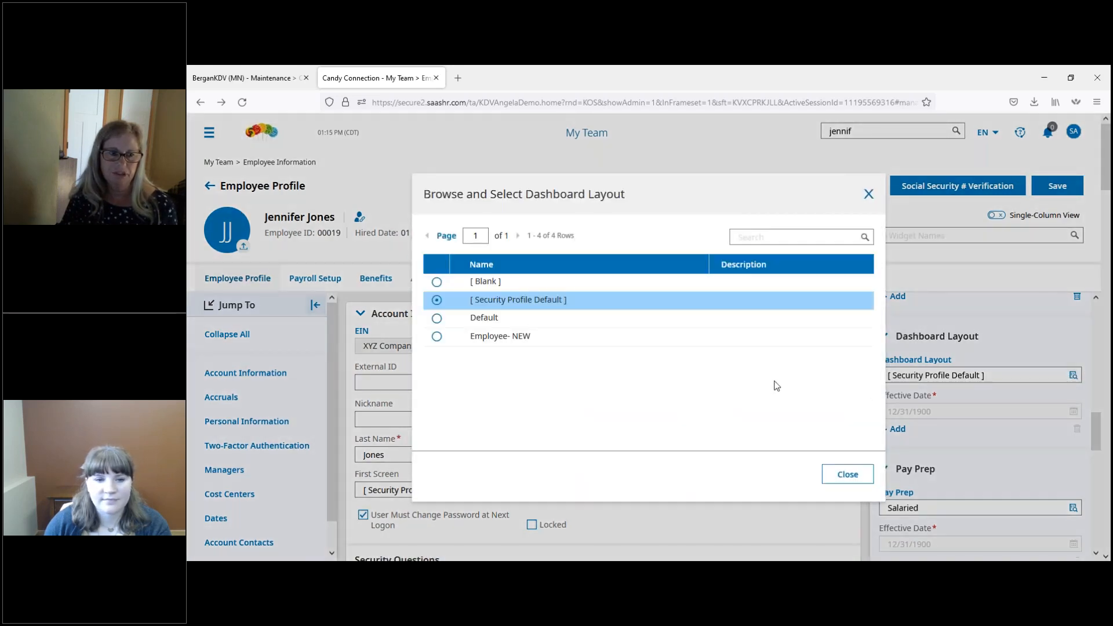
left_click(868, 194)
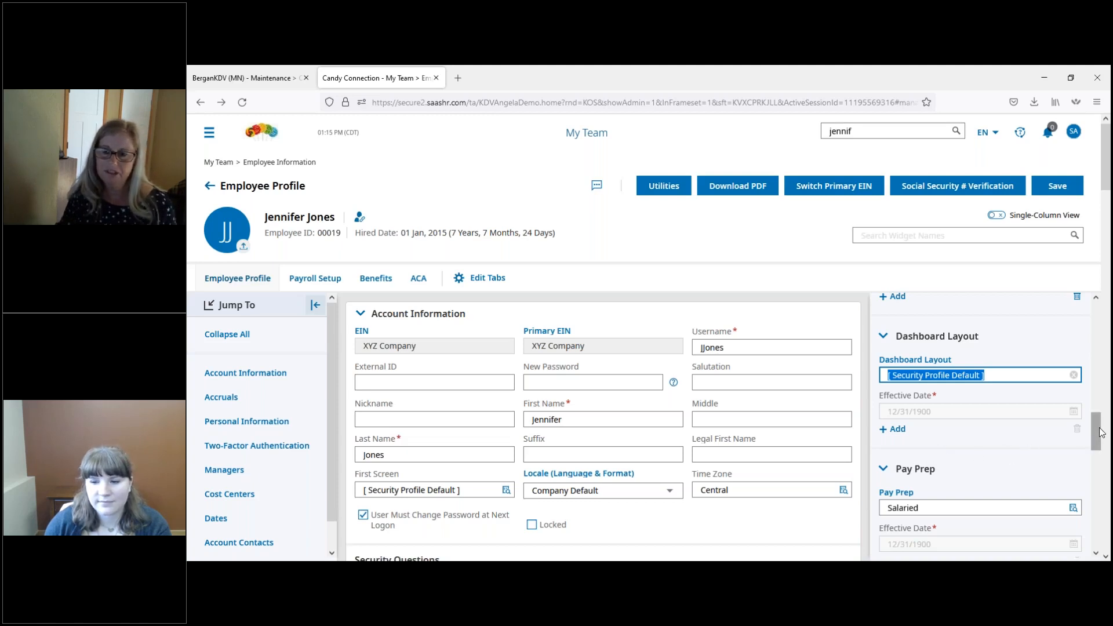
Step: Bring up the choice of pay prep profiles for the employee and close it without changing the selection
left_click_drag(1101, 431, 1095, 454)
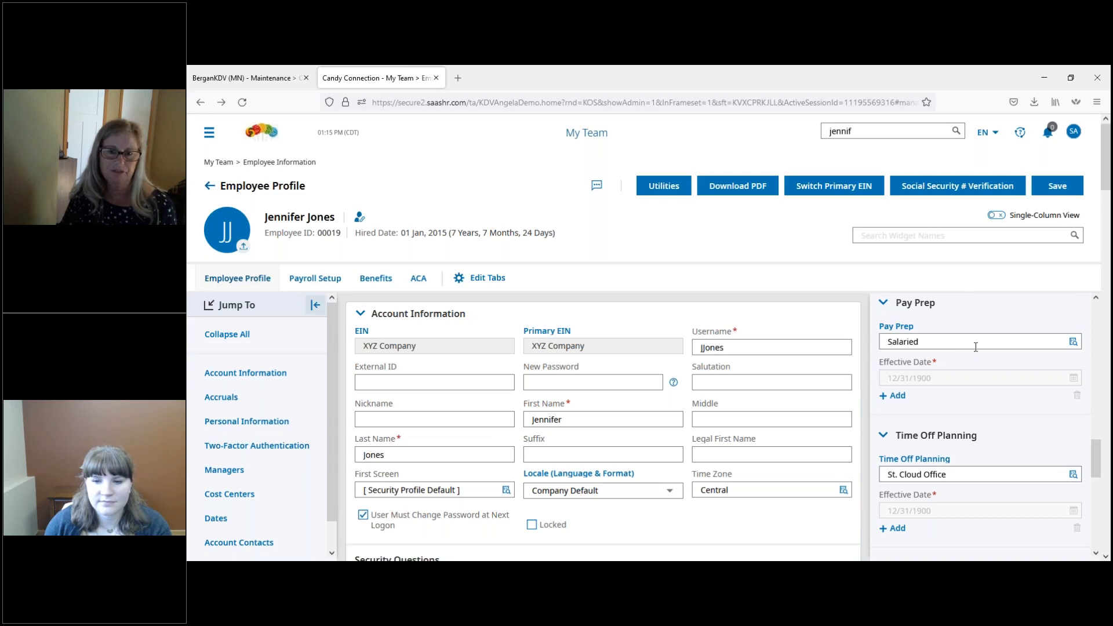
left_click(1073, 342)
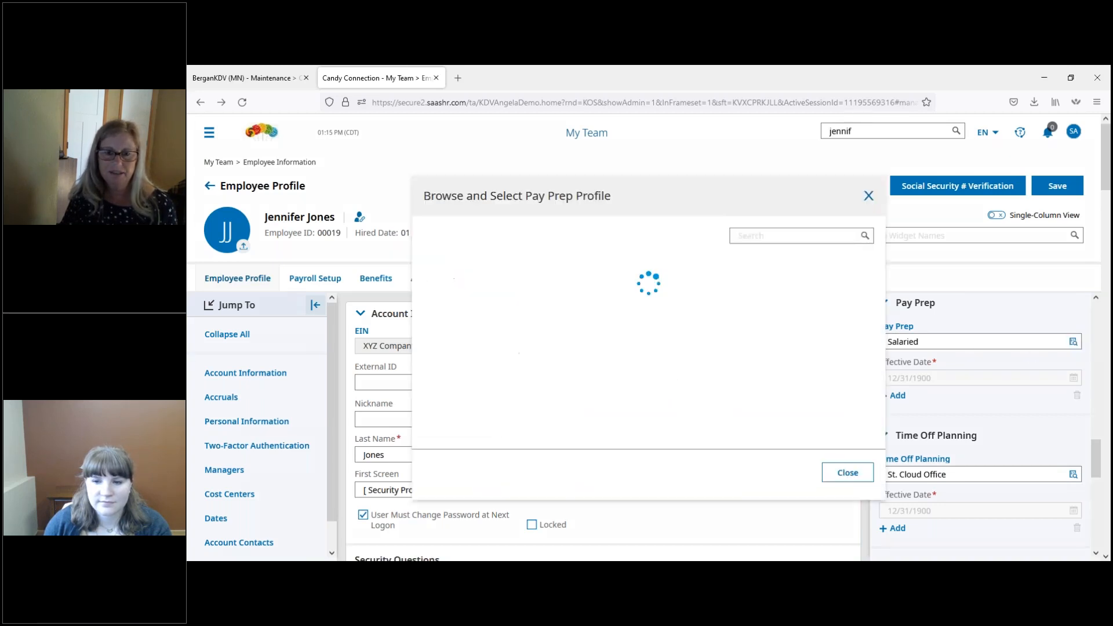
left_click(868, 195)
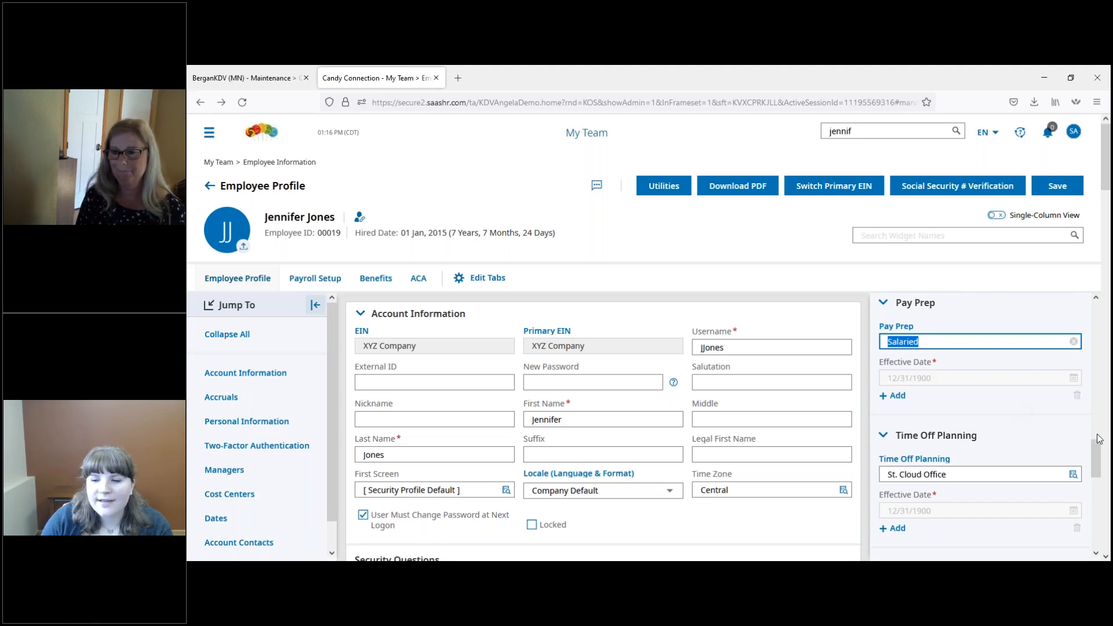
Step: Review the available time off planning profiles for the employee, keeping St. Cloud Office selected
left_click_drag(1100, 453, 1099, 470)
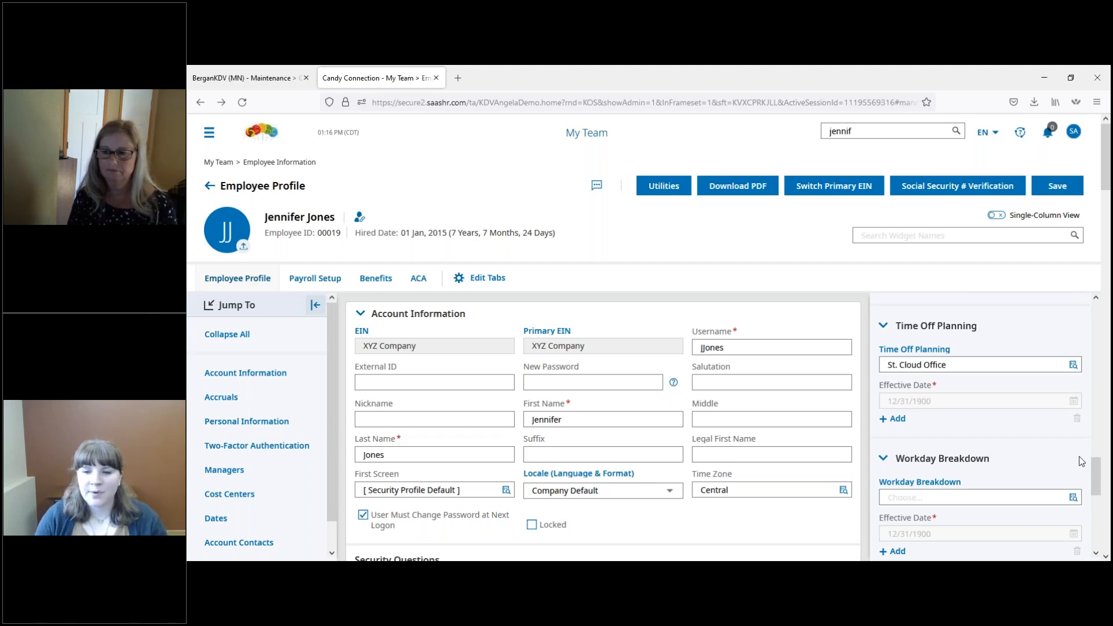
left_click(1074, 365)
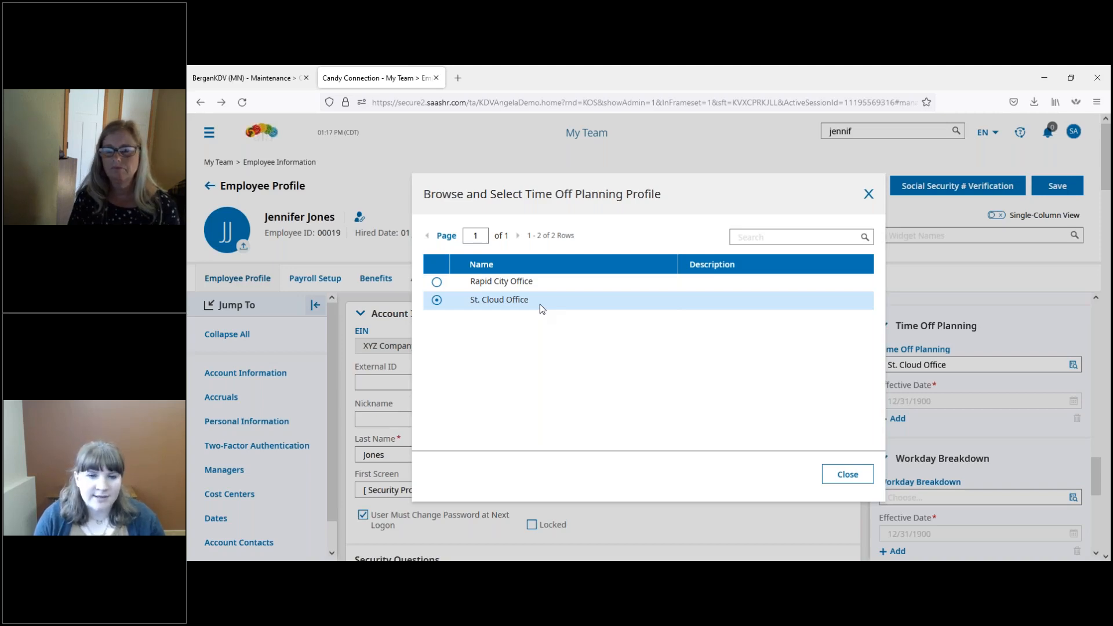
left_click(582, 308)
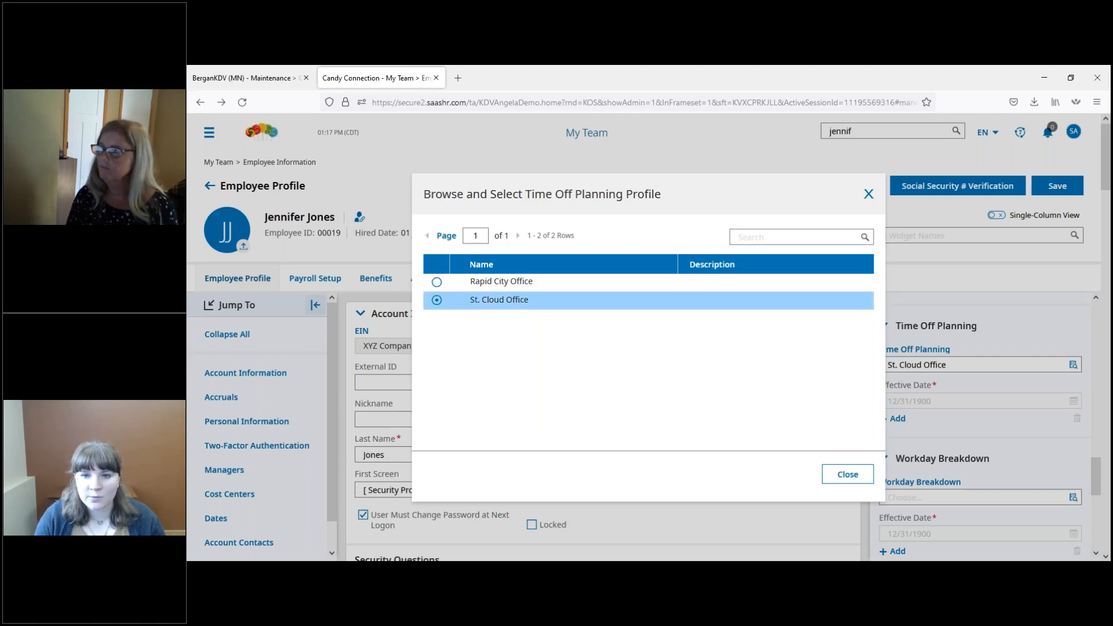
left_click(869, 196)
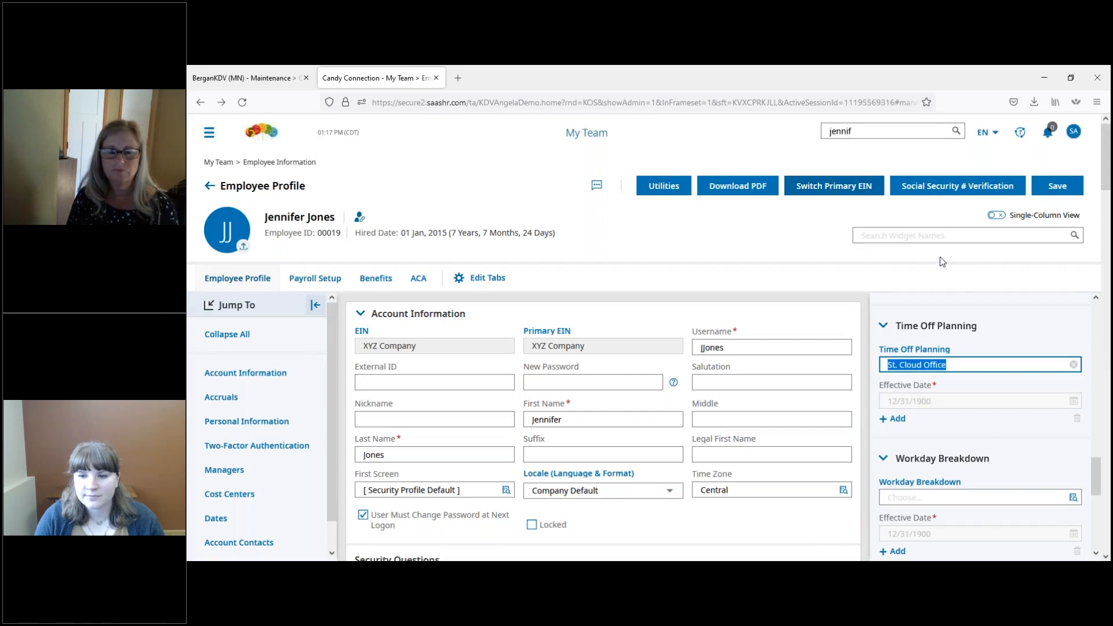
Step: Review the Employee Sync profiles, examine the rules of the Personal Information Only profile, and return to the employee record
left_click_drag(1097, 477, 1095, 523)
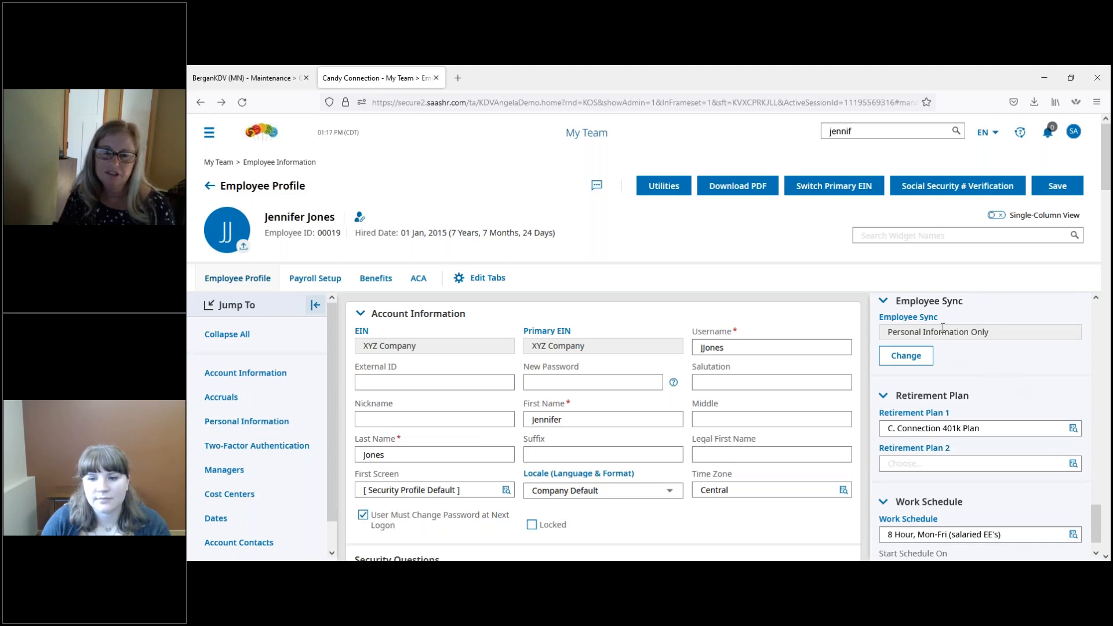
left_click(926, 319)
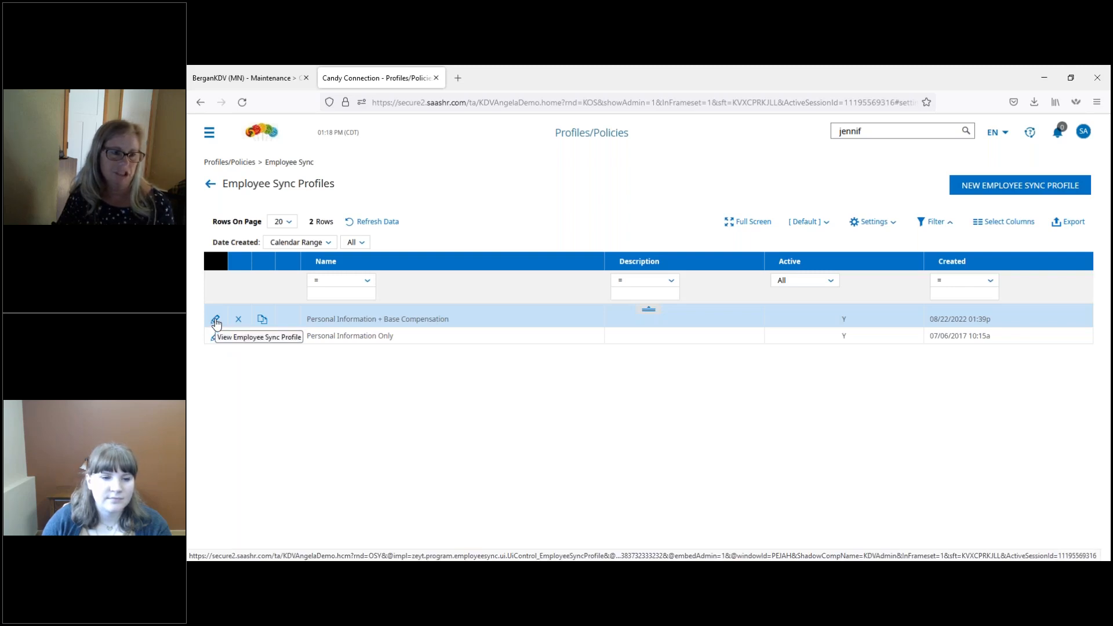
left_click(214, 335)
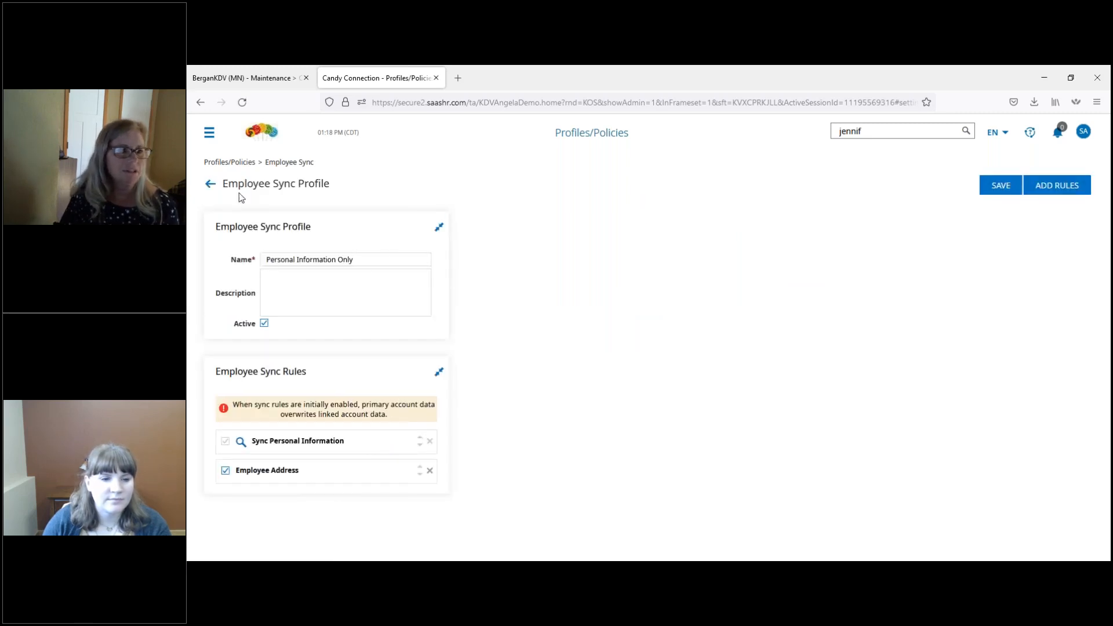
left_click(210, 186)
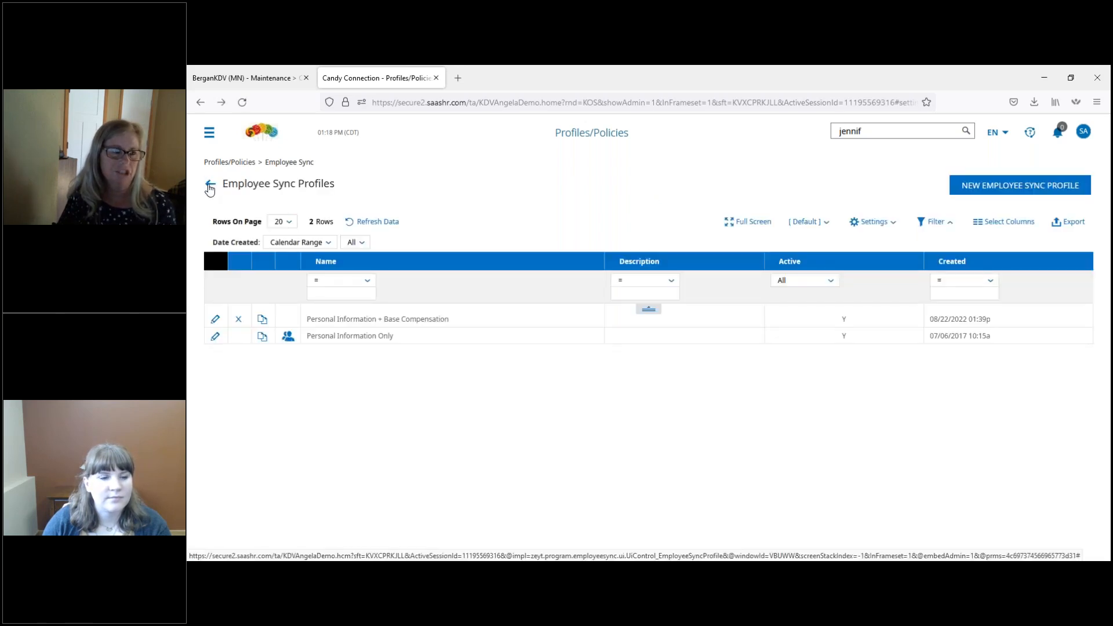
left_click(210, 186)
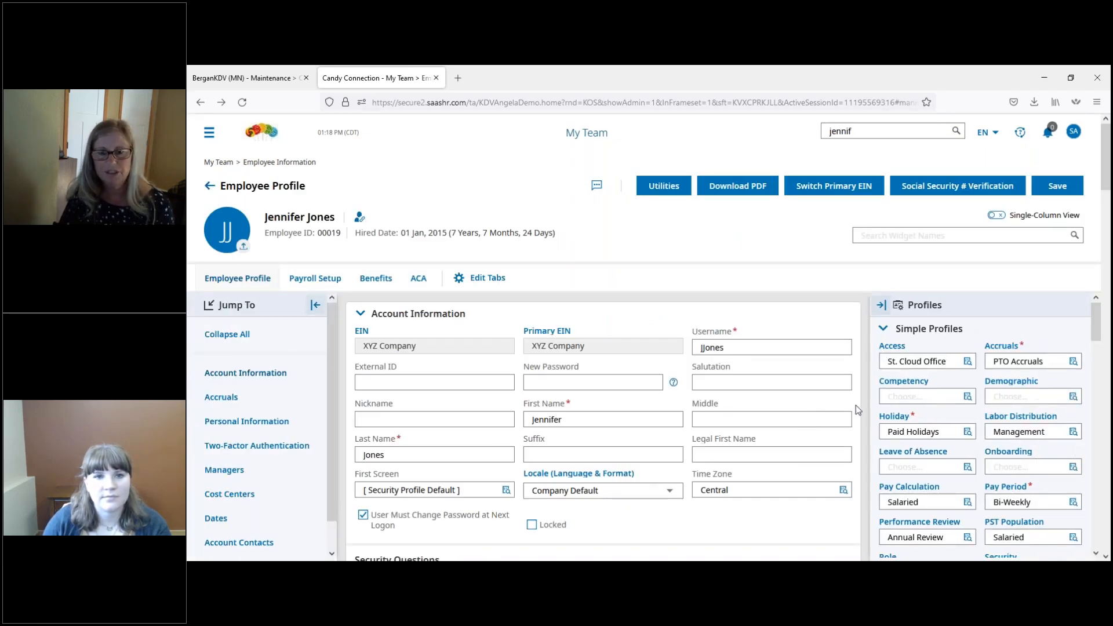
Step: Review the retirement plan profiles available for Retirement Plan 1, keeping C. Connection 401k Plan selected
left_click_drag(1095, 335, 1095, 520)
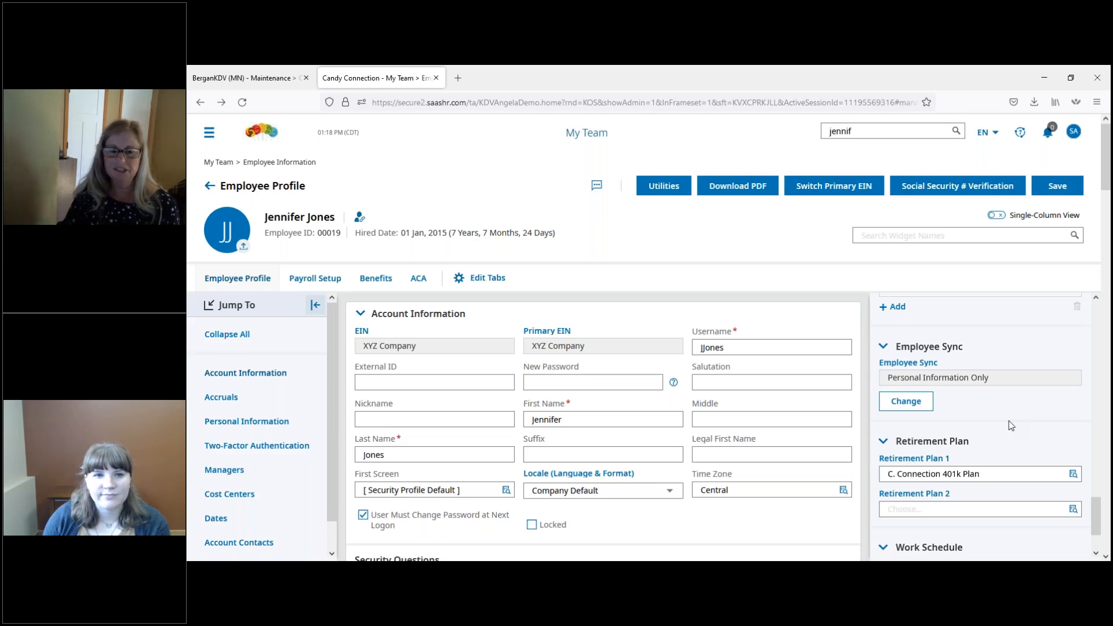
scroll(1011, 425, "down", 1)
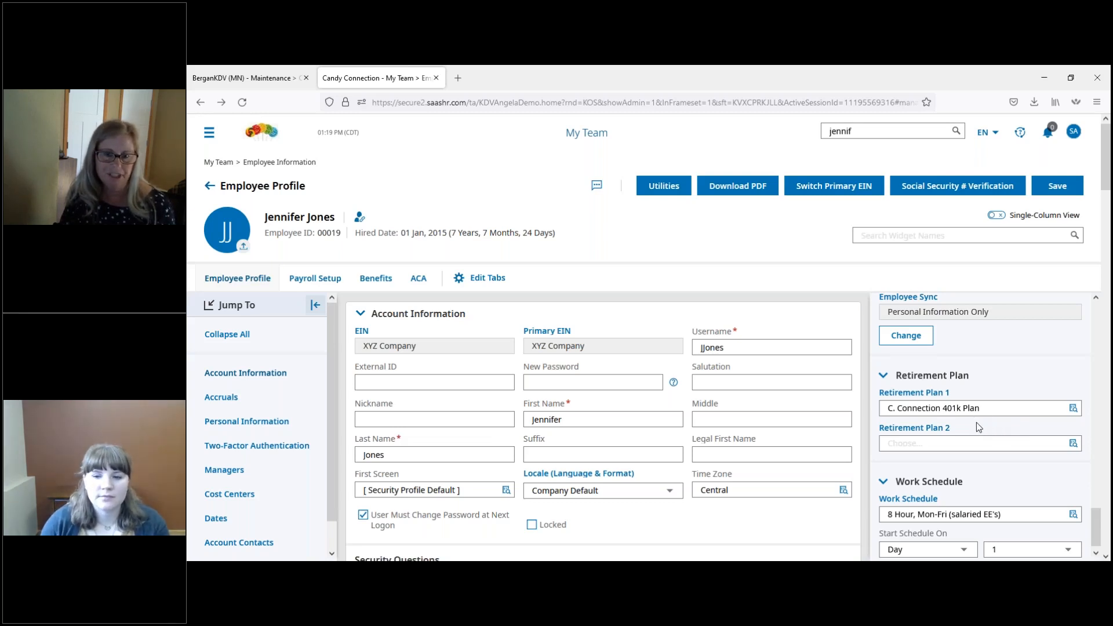
left_click(1073, 409)
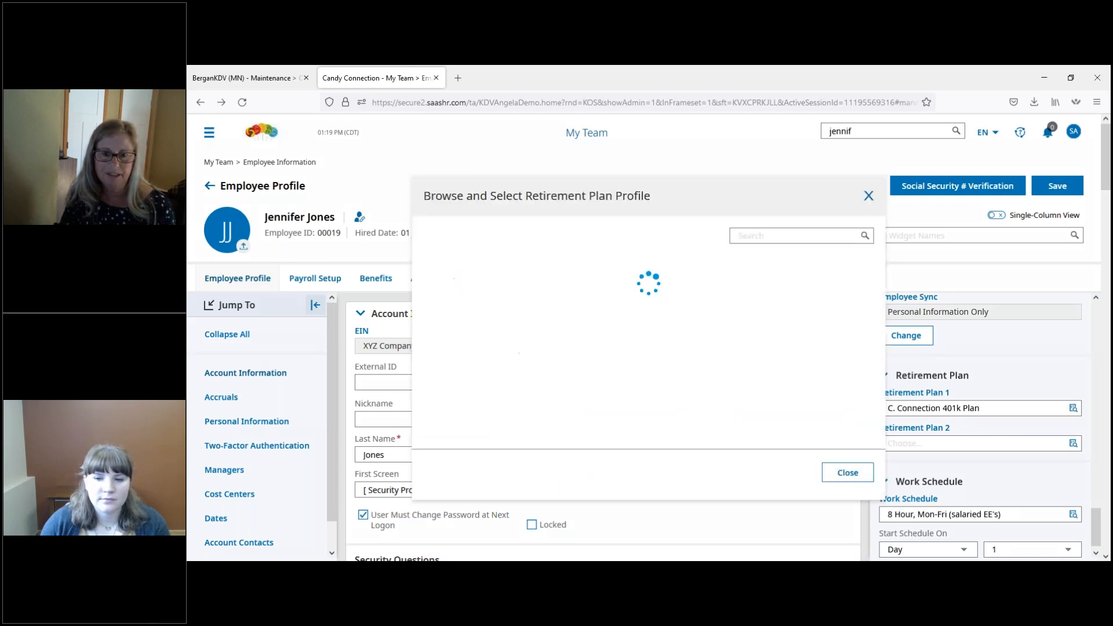
left_click(850, 479)
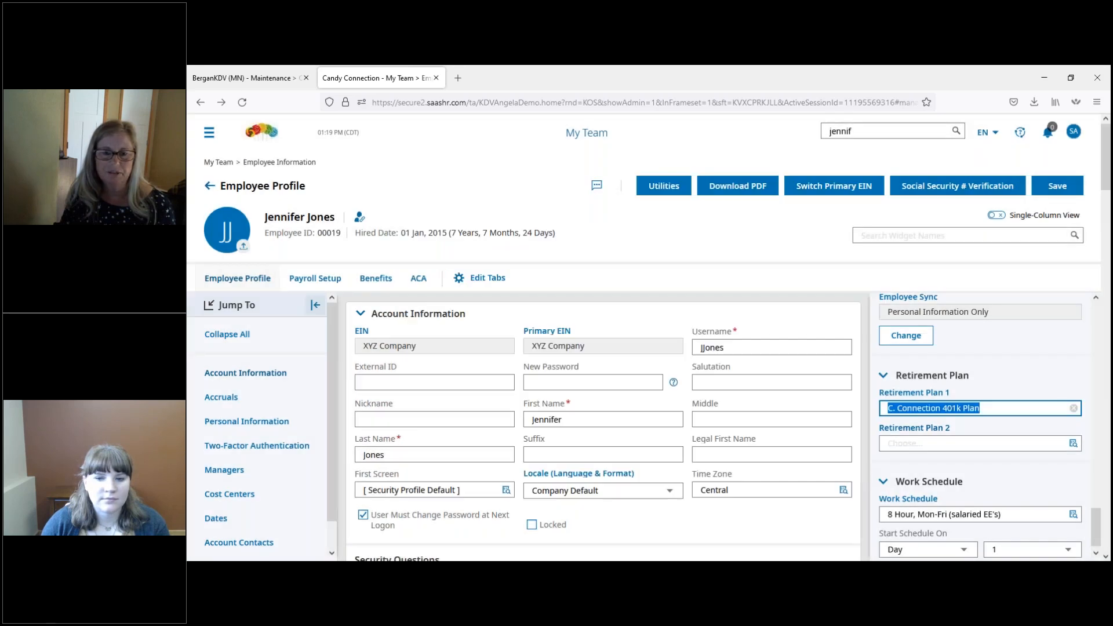
left_click(1014, 366)
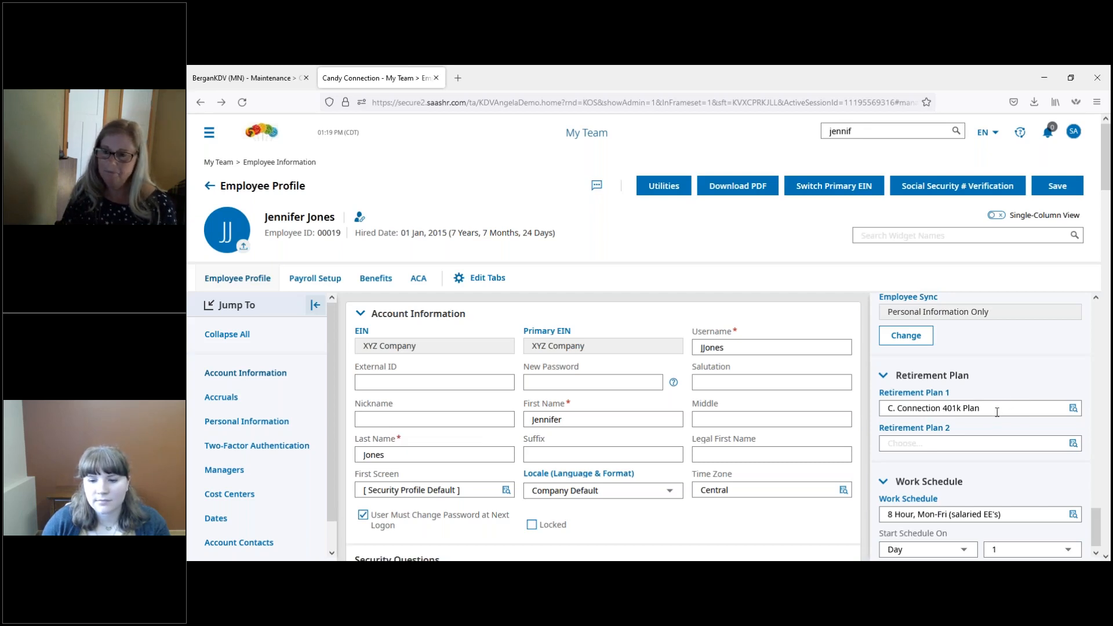
Step: Review the available work schedule profiles for the employee, keeping 8 Hour, Mon-Fri (salaried EE's) selected
scroll(1024, 414, "down", 1)
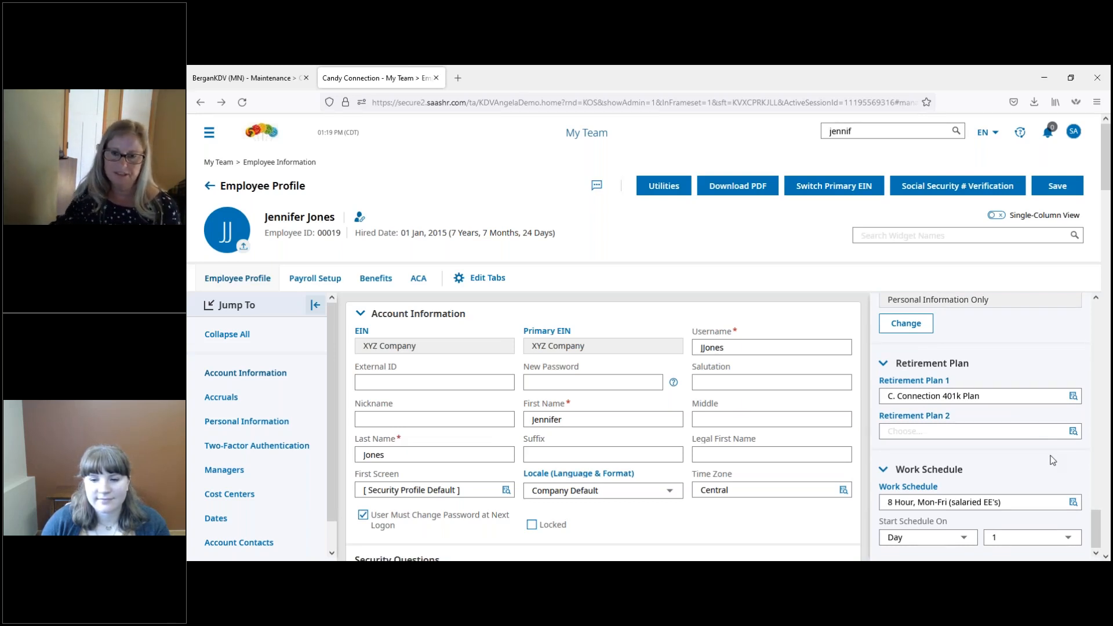
left_click(1073, 503)
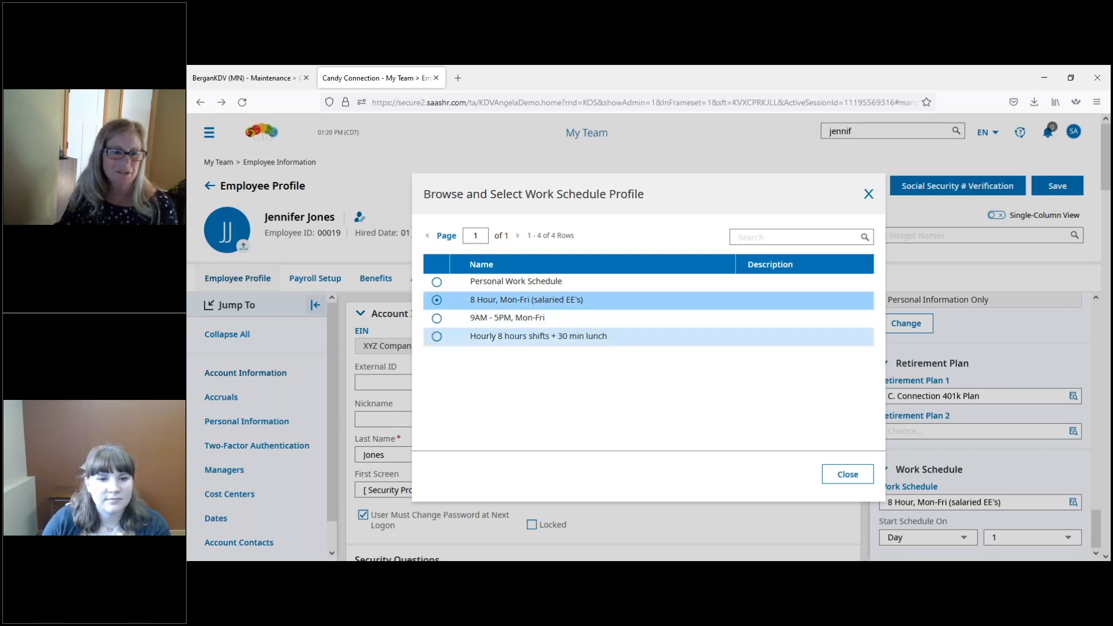
left_click(850, 481)
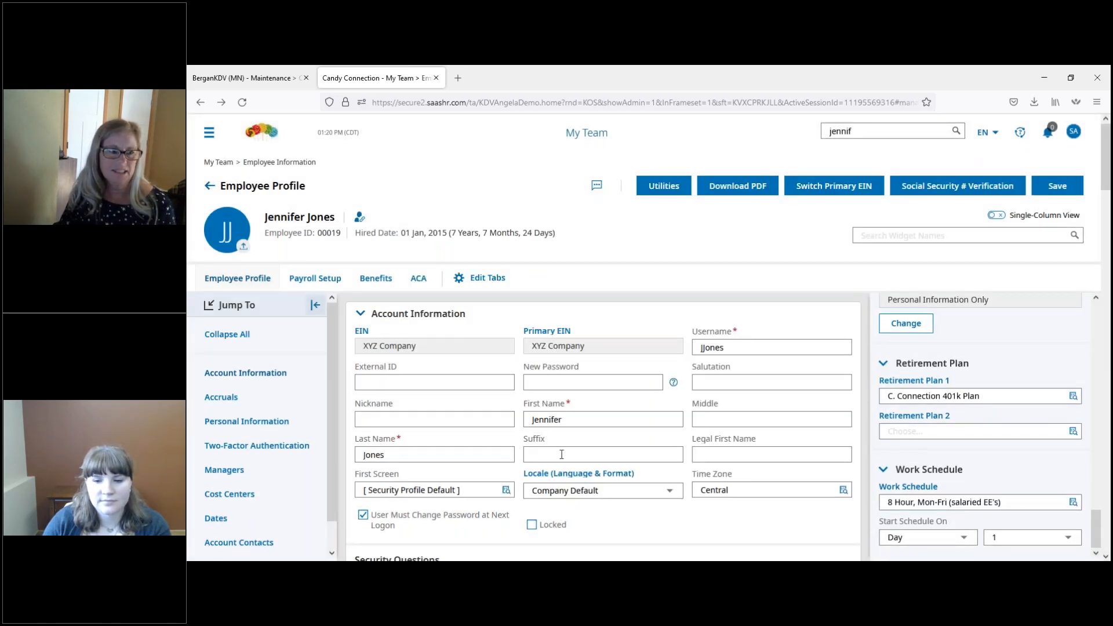
Step: Check the schedule in the calculation detail of the employee's current timesheet and return to the employee record
left_click(361, 219)
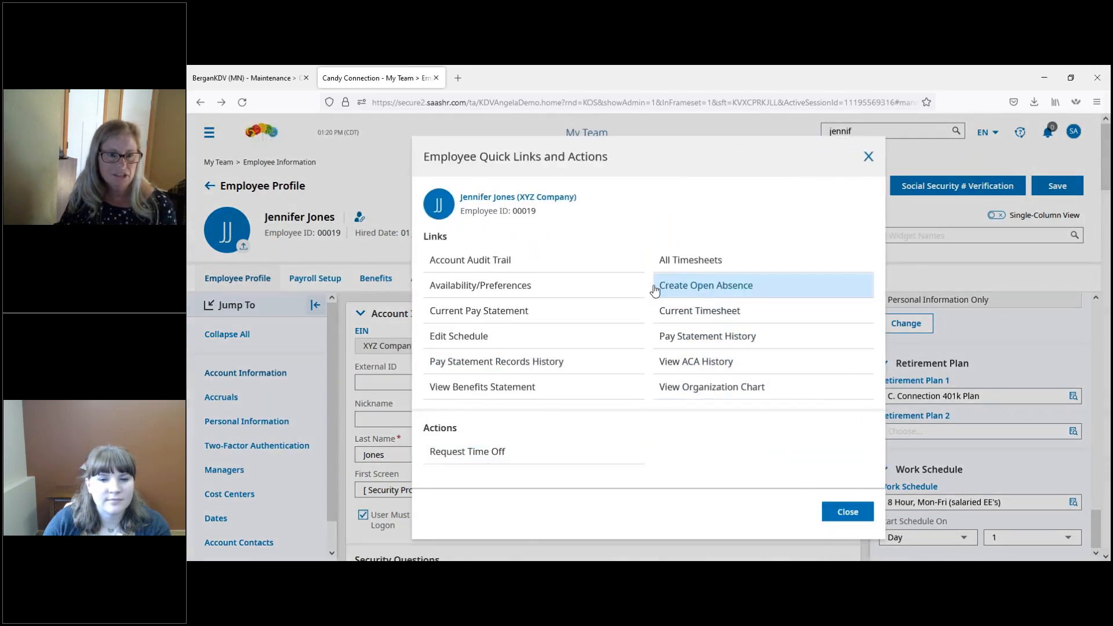
left_click(691, 317)
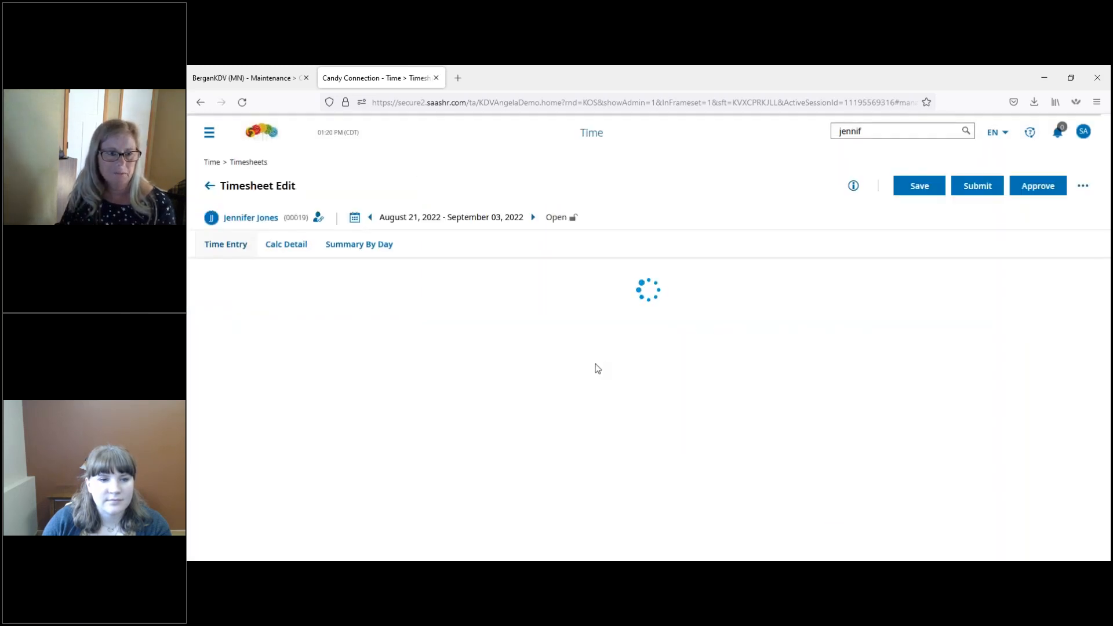
left_click(290, 249)
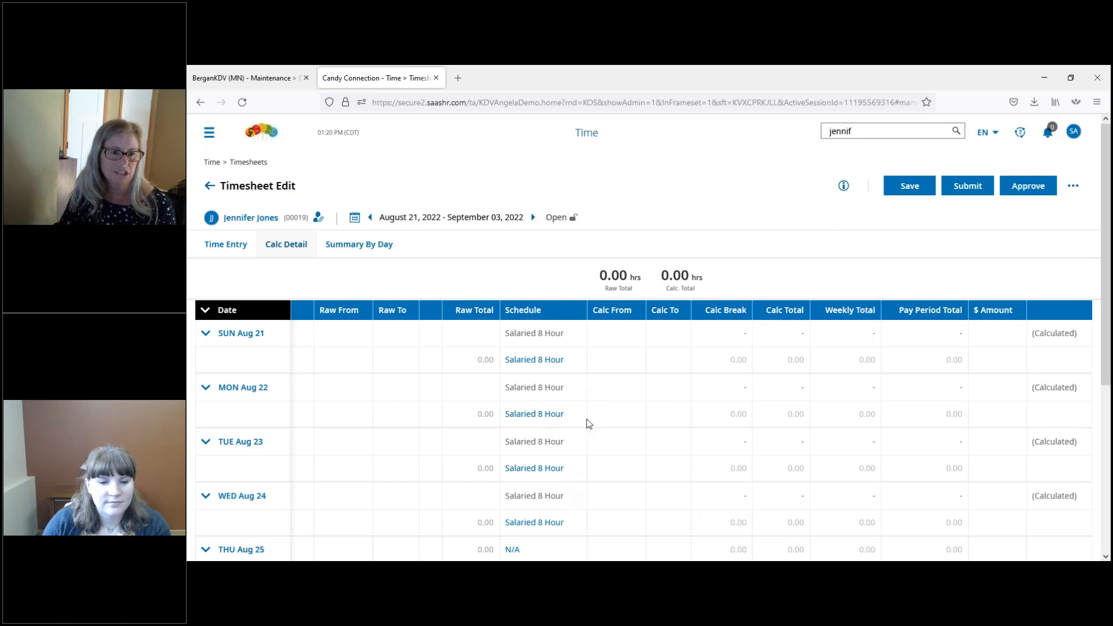
left_click(209, 187)
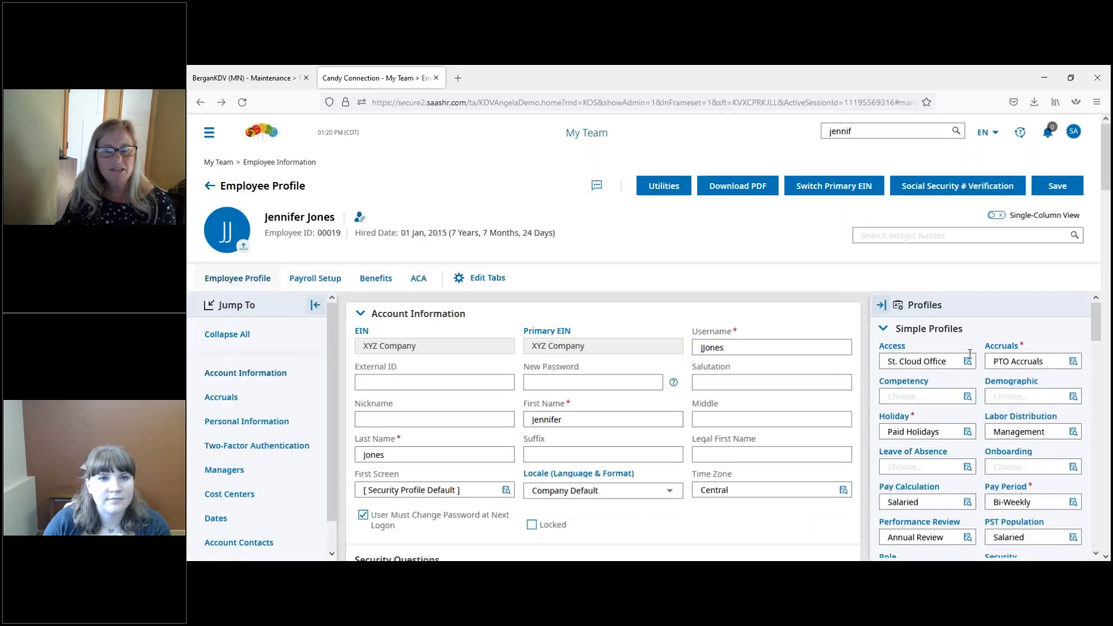
left_click_drag(1101, 338, 1106, 541)
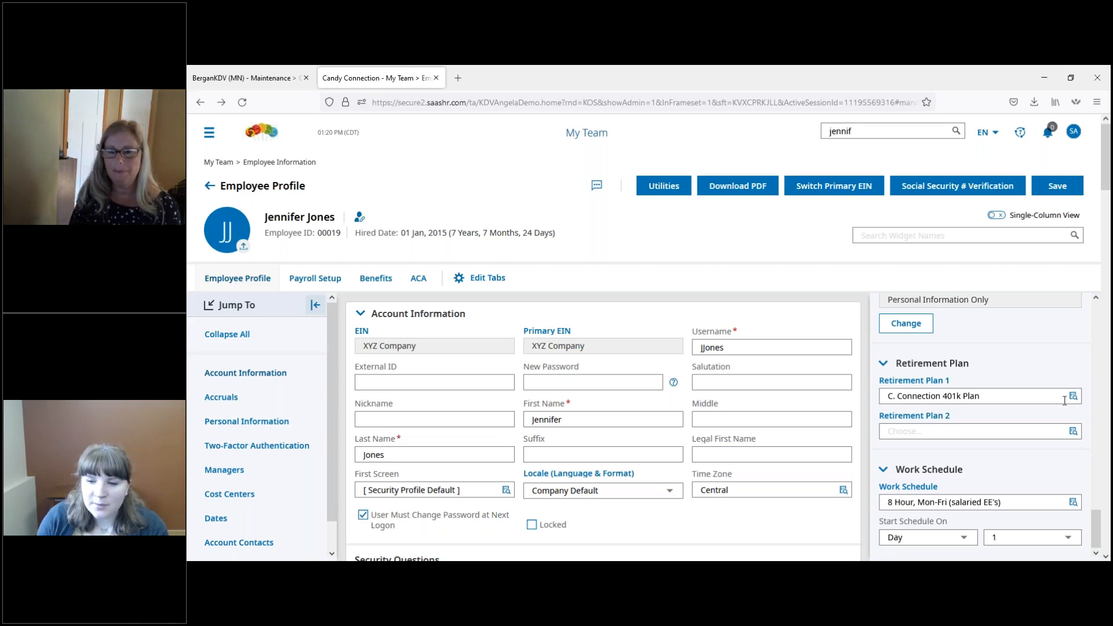
left_click_drag(1097, 500, 1109, 329)
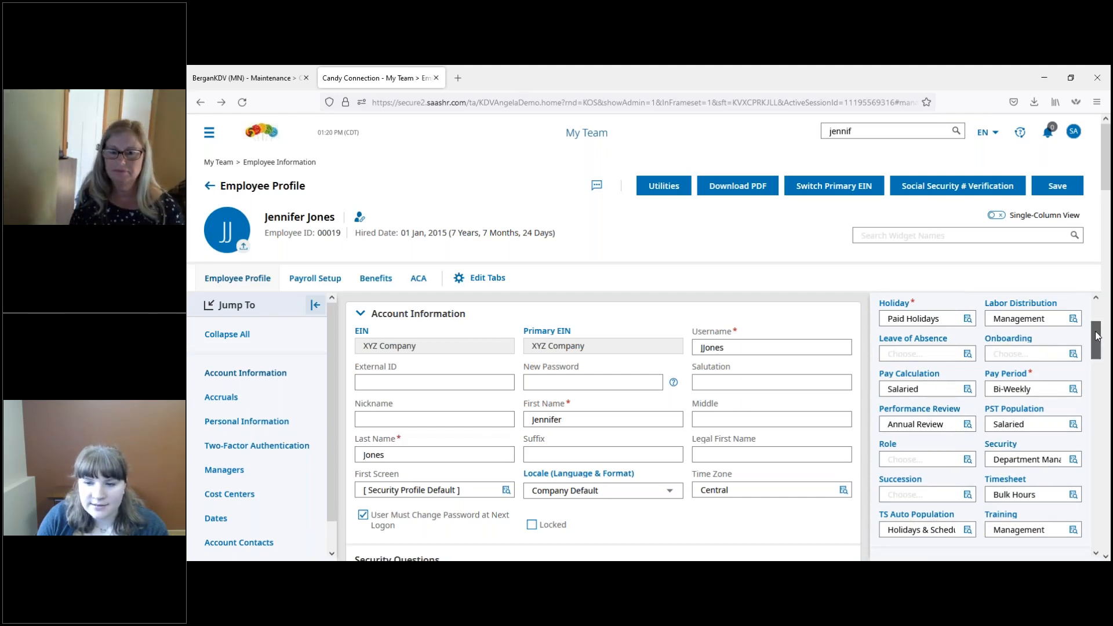
left_click_drag(1101, 329, 1095, 342)
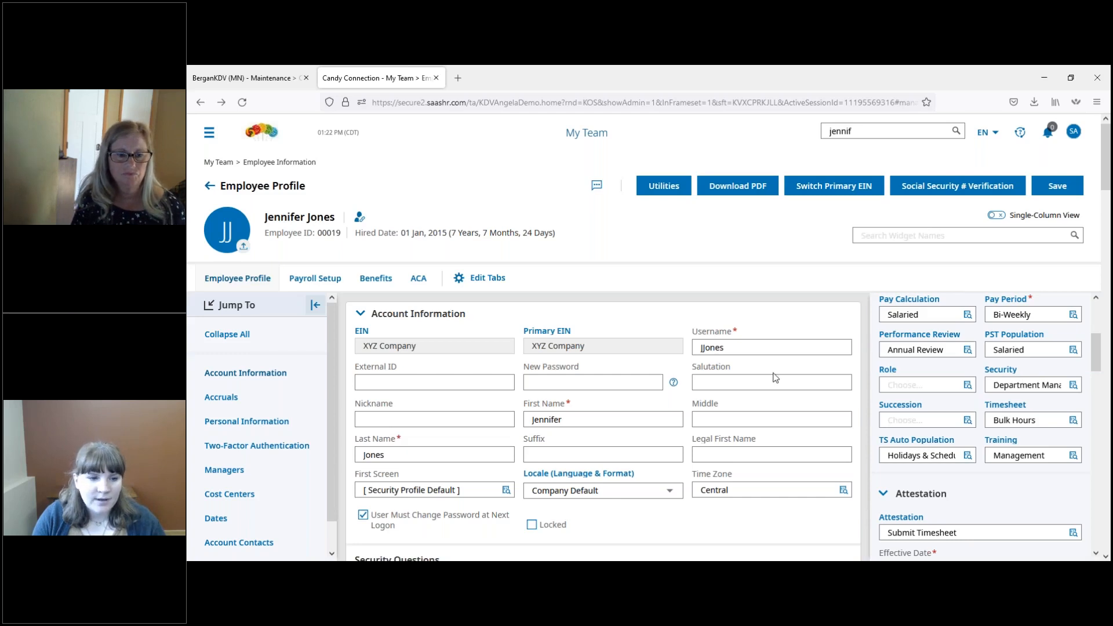
Step: Go to the employee's assigned managers and examine the user rights of the Payroll Admin and Department Manager
left_click(225, 471)
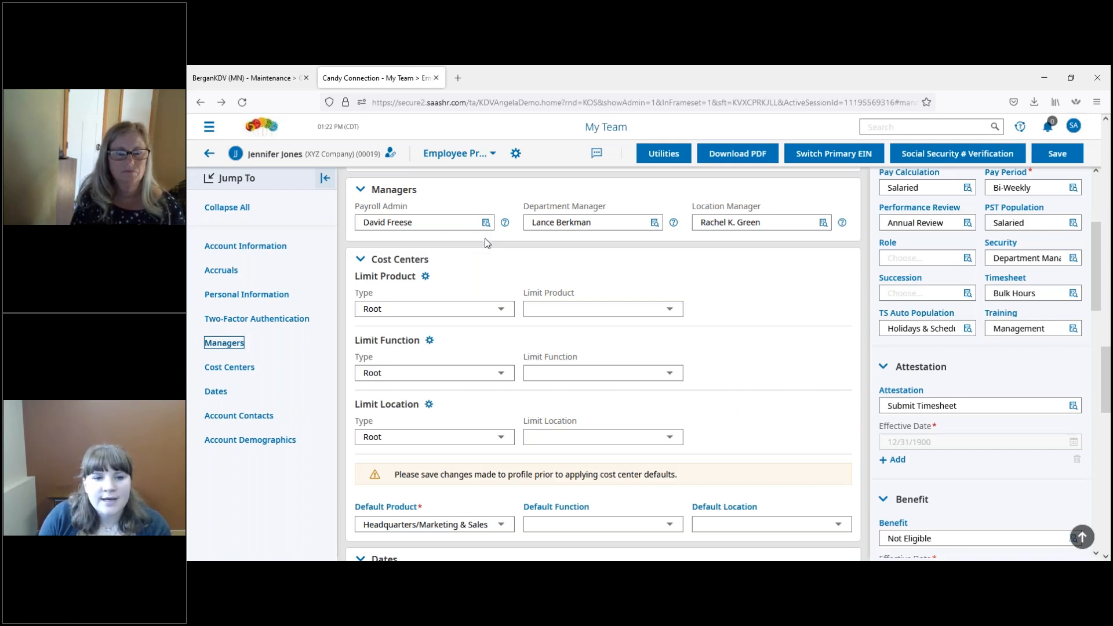
left_click(503, 229)
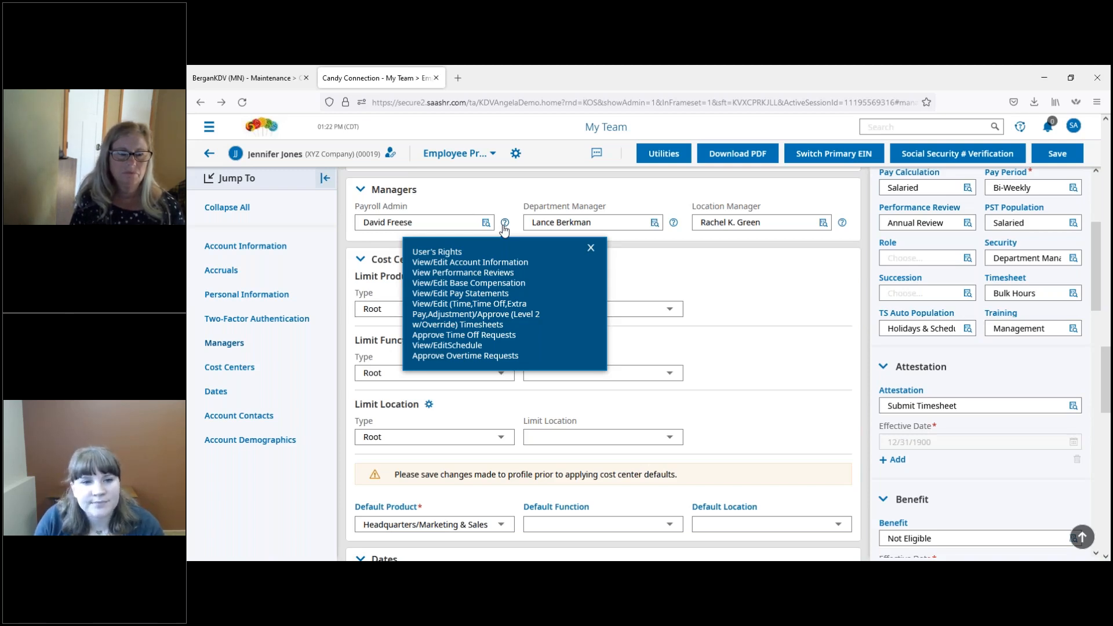
mouse_move(674, 223)
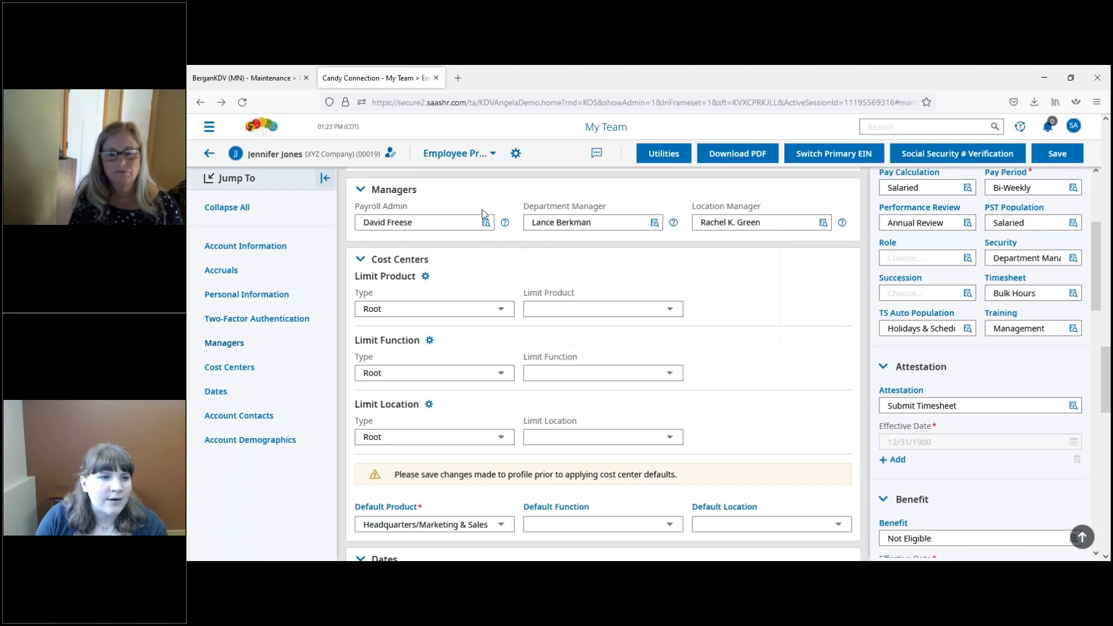
Step: Open the list of account groups for editing from the Global Setup settings
left_click(209, 127)
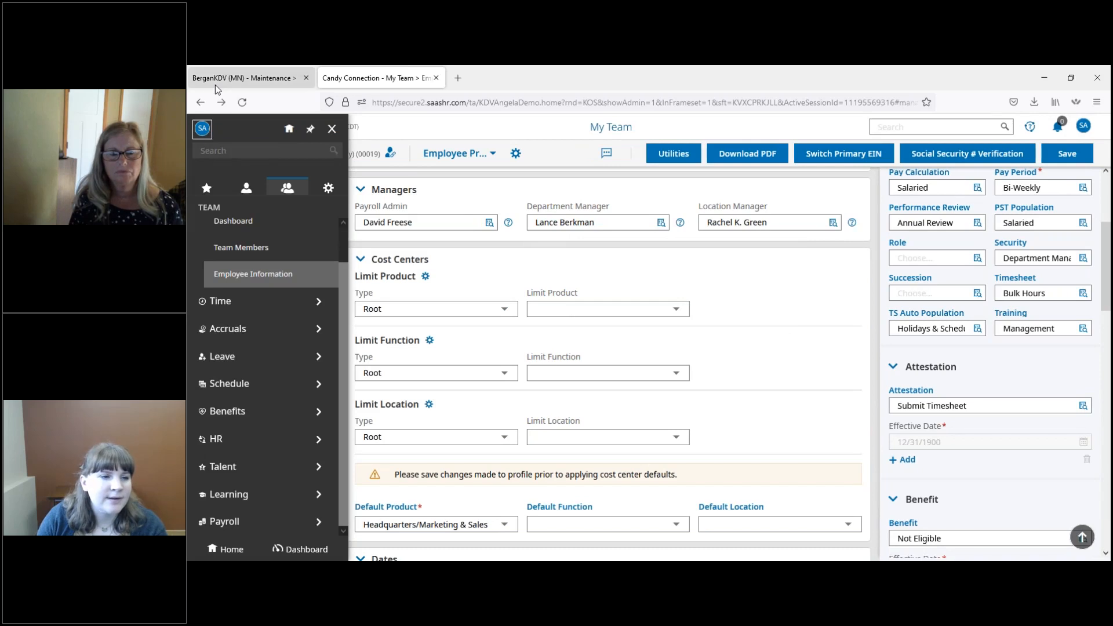
left_click(328, 190)
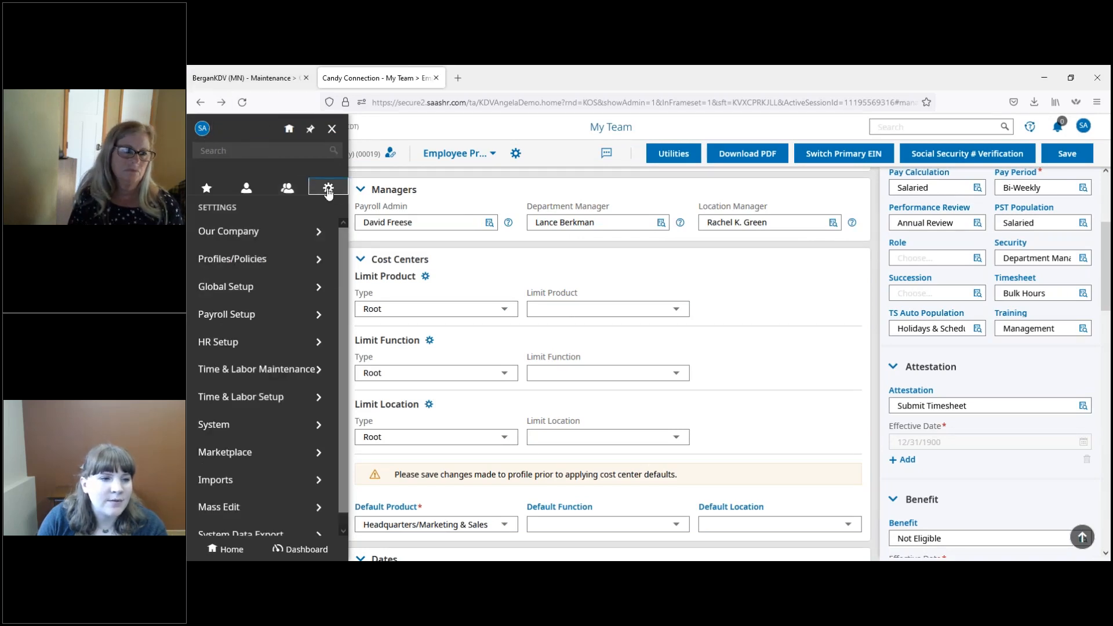
left_click(296, 287)
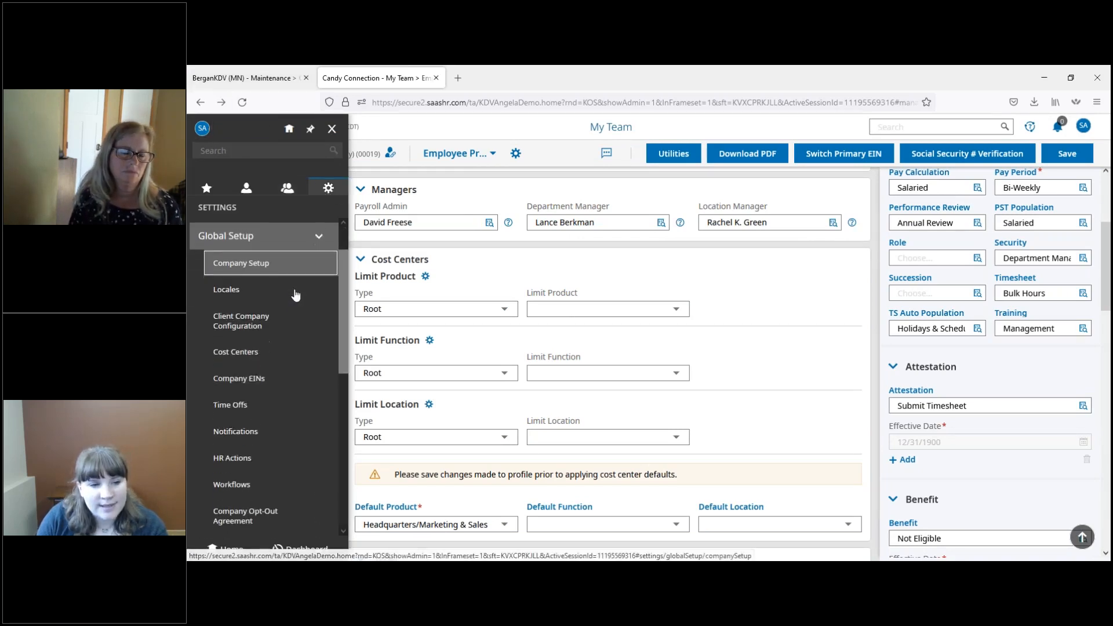
scroll(296, 294, "down", 2)
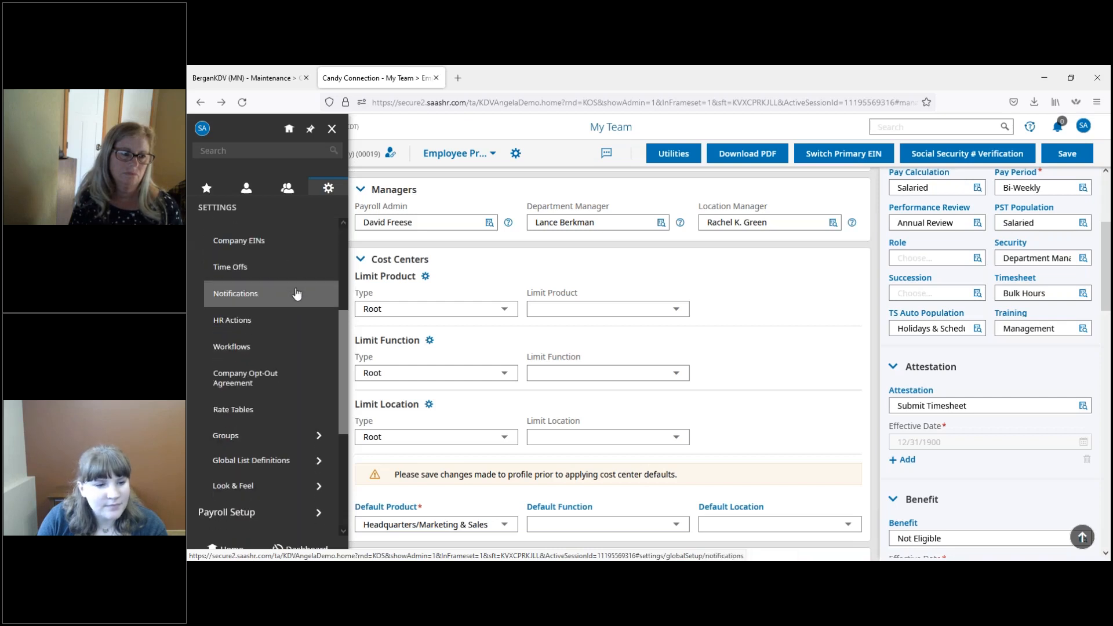
left_click(271, 436)
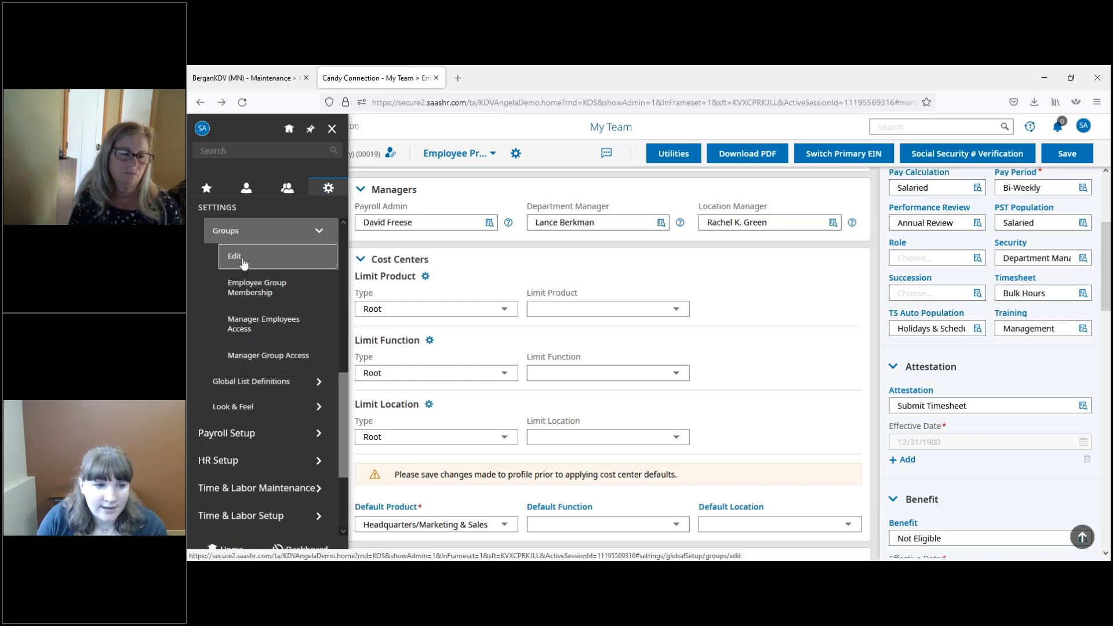
left_click(246, 262)
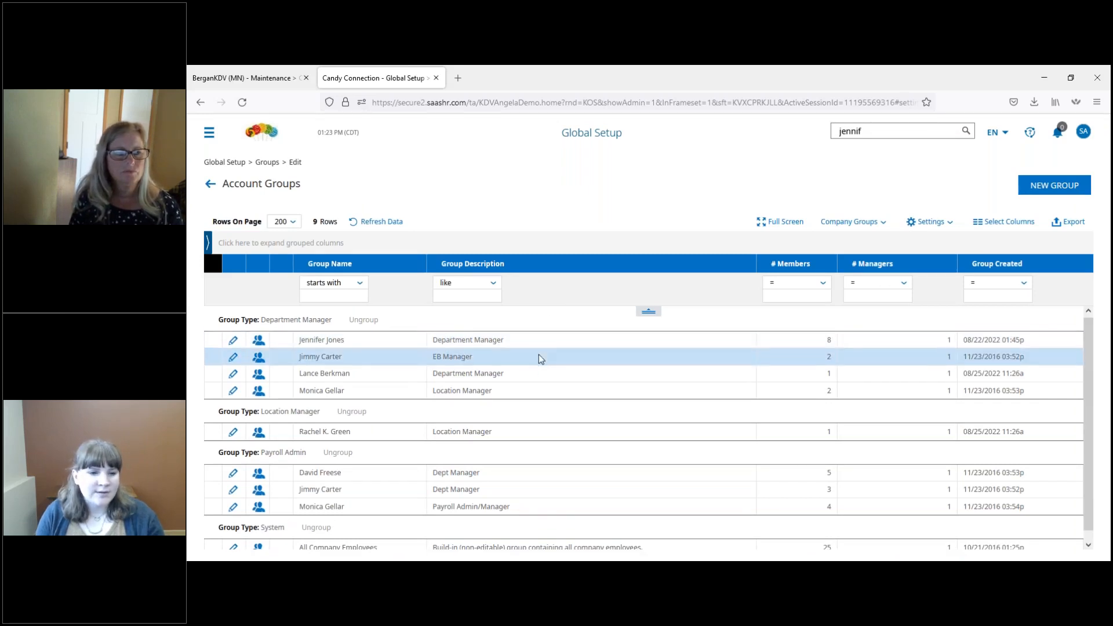
Step: Open the All Company Employees group and bring up its group permissions
scroll(538, 353, "down", 1)
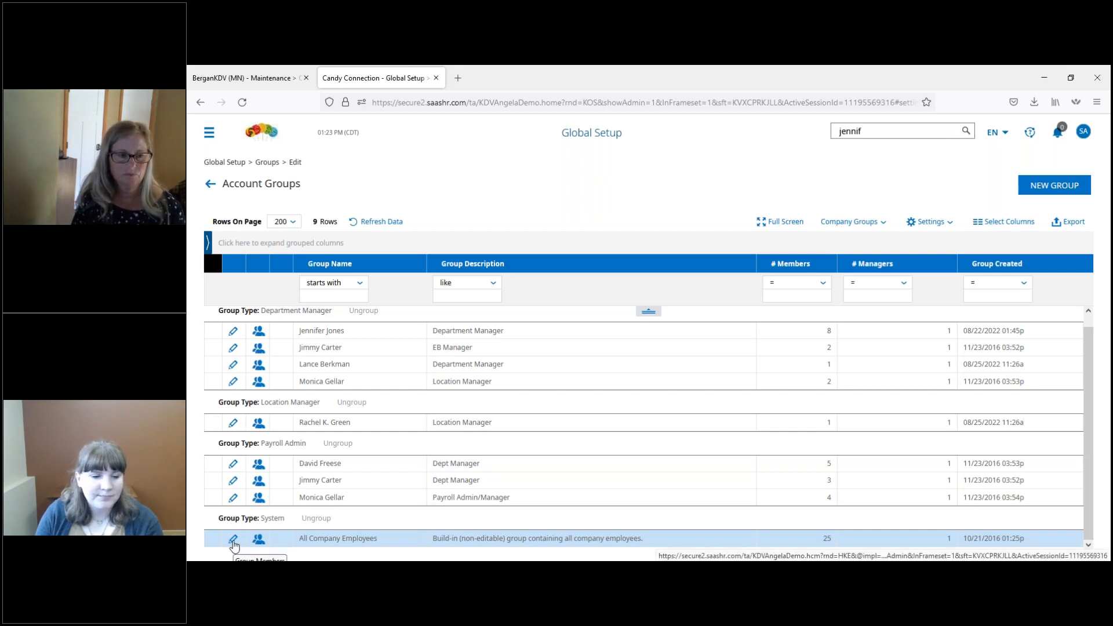
left_click(233, 540)
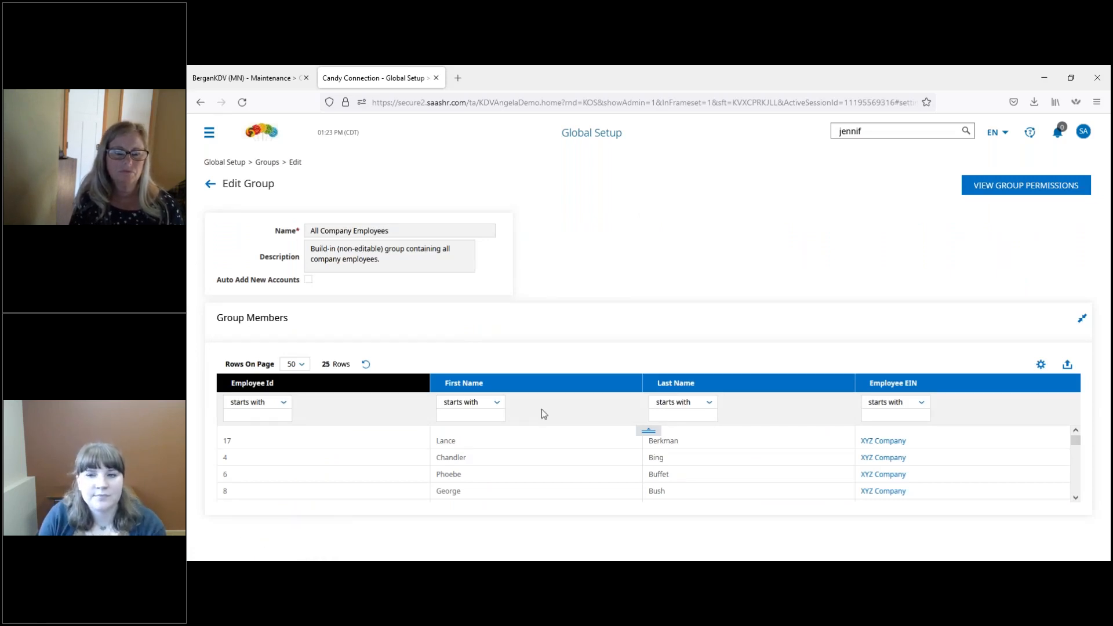
left_click(996, 193)
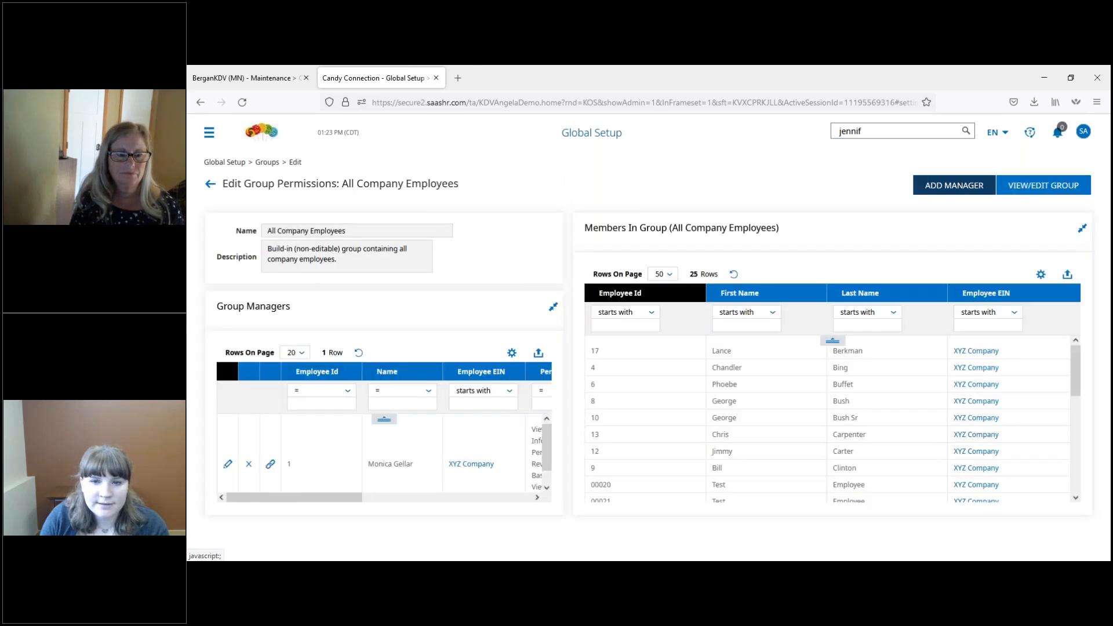
Step: Start adding a manager to the All Company Employees group and select the matching XYZ Company employee by first-name lookup
left_click(961, 187)
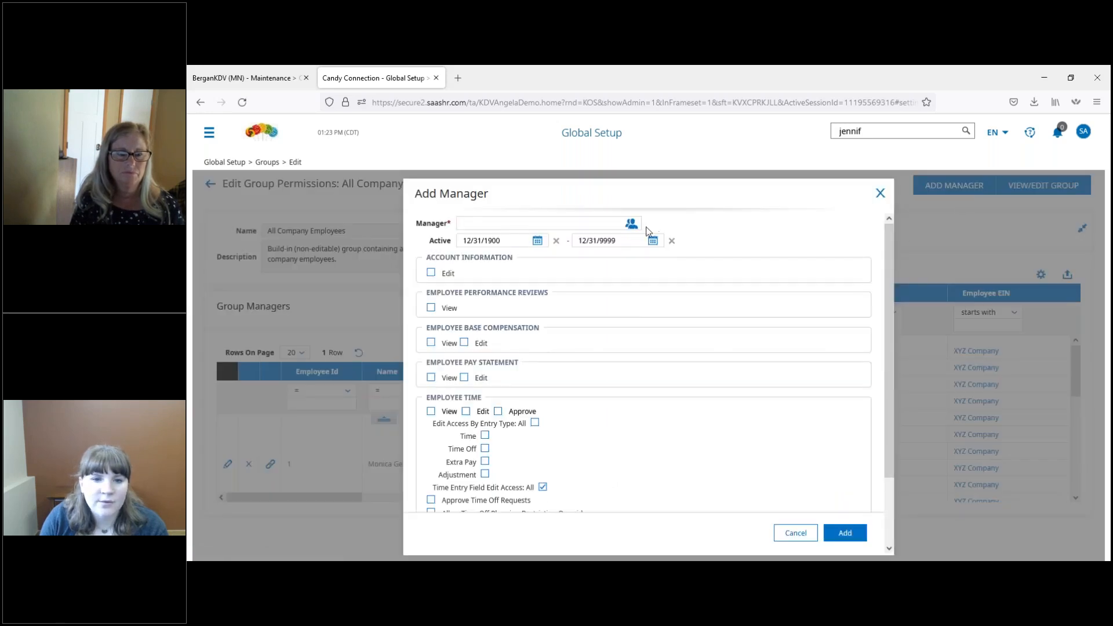
left_click(631, 225)
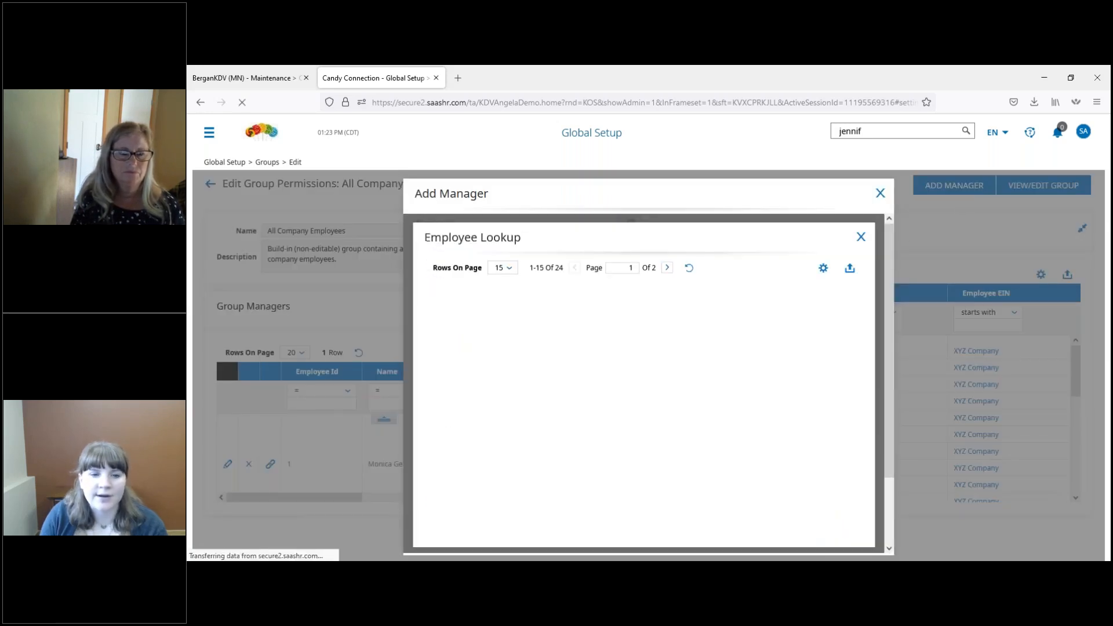
left_click(715, 317)
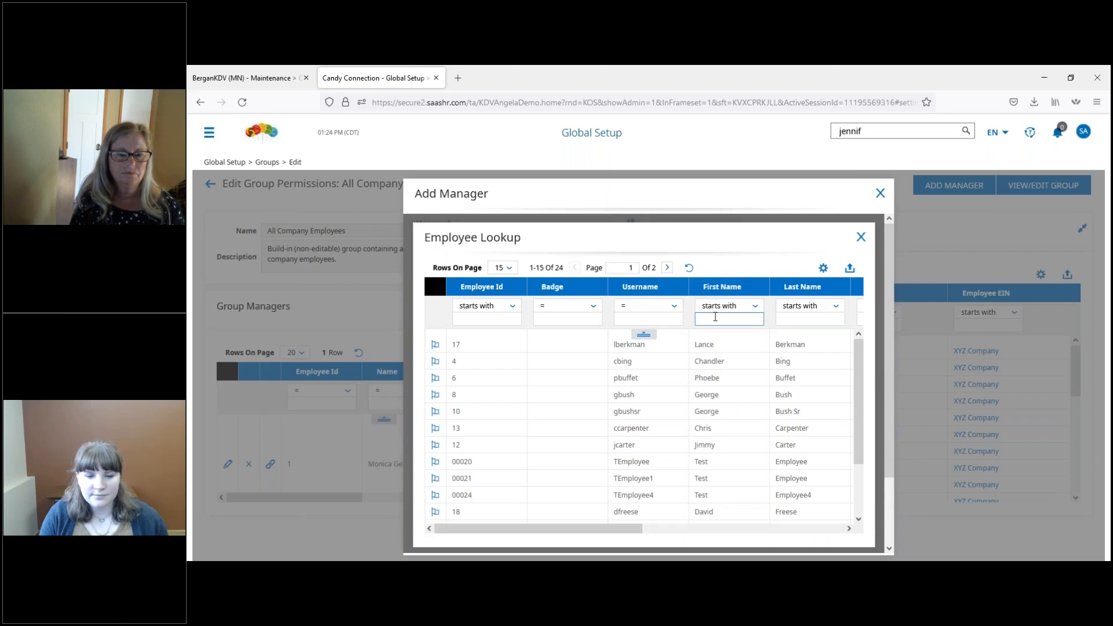
type("jennifer")
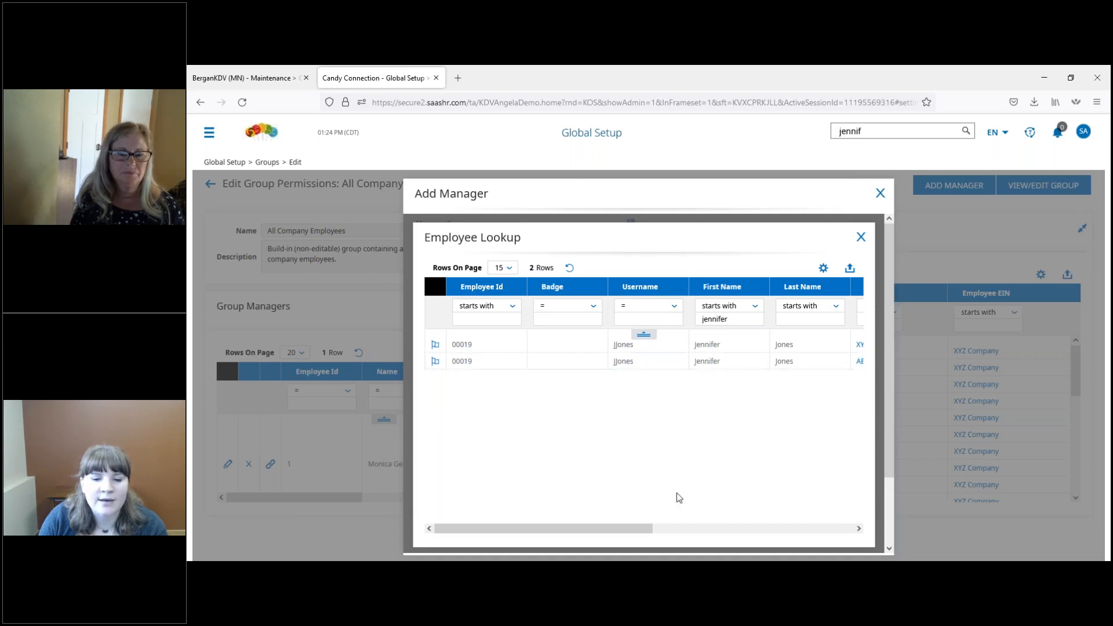
left_click_drag(651, 529, 478, 506)
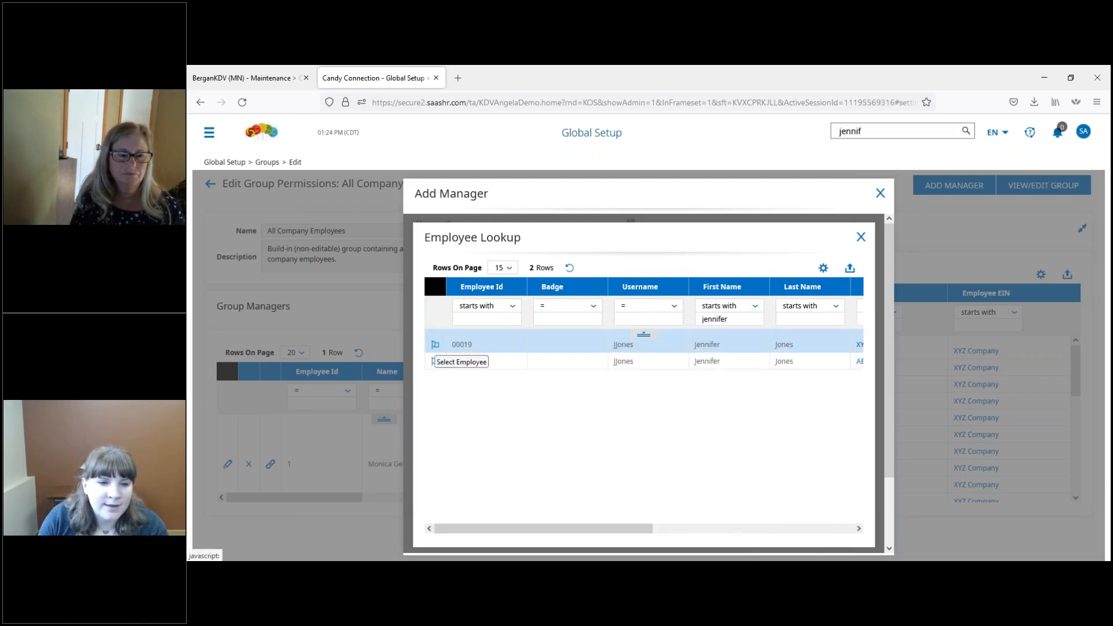
left_click(435, 344)
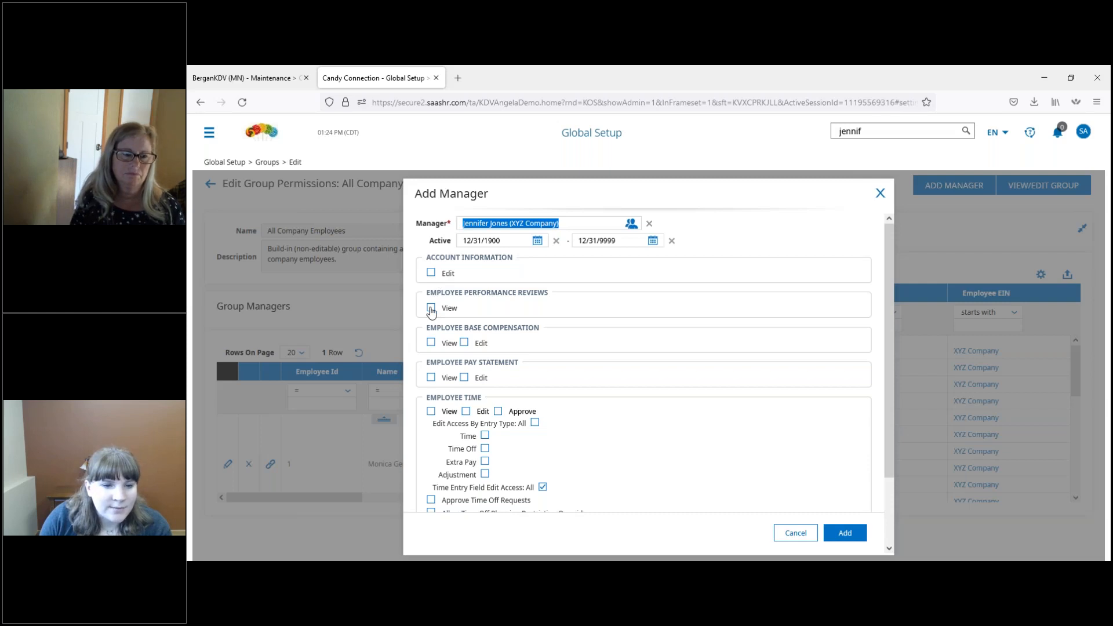
Step: Grant the manager View access to performance reviews and View and Edit access to base compensation
left_click(430, 309)
left_click(431, 343)
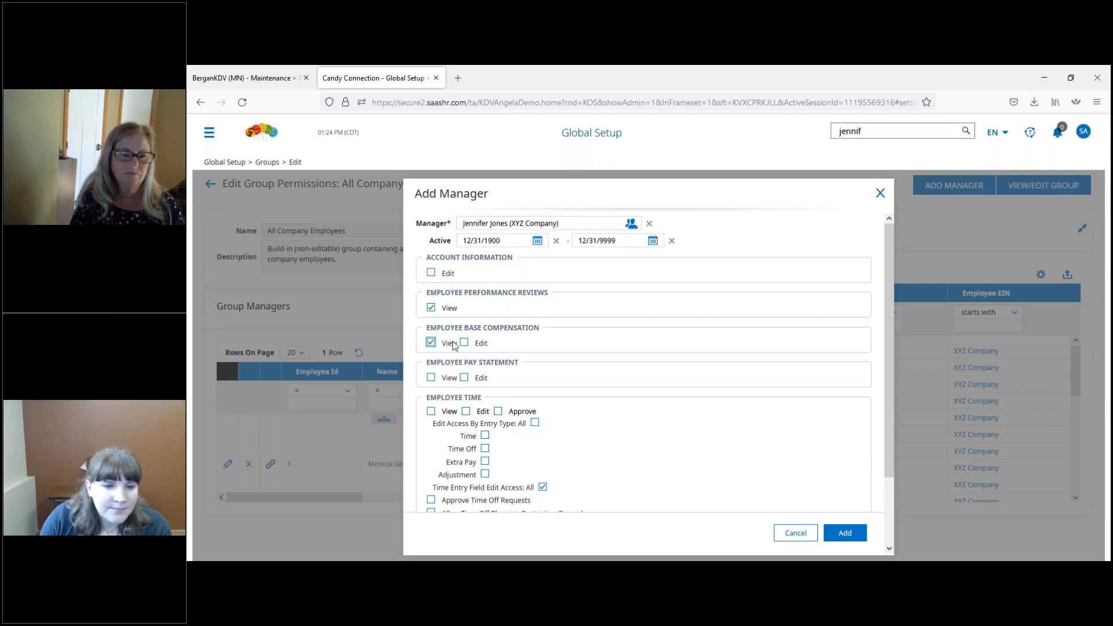
left_click(464, 343)
Step: Grant Employee Time View, Edit and Approve with Override, edit access for all entry types, time off and overtime approvals, and planning restriction override
left_click(431, 411)
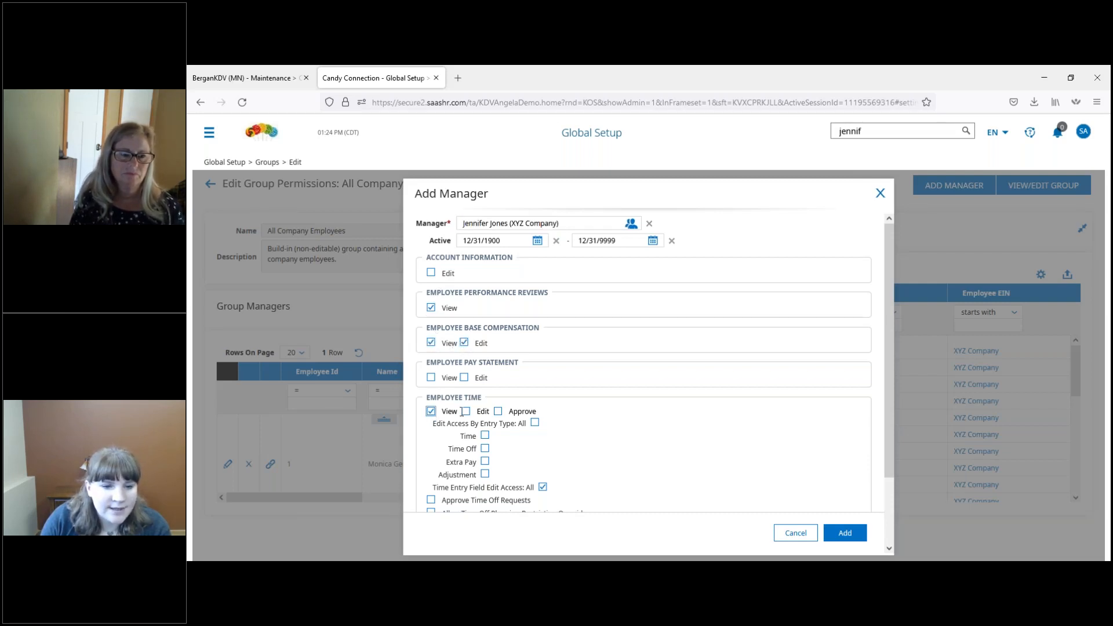
left_click(466, 411)
left_click(498, 411)
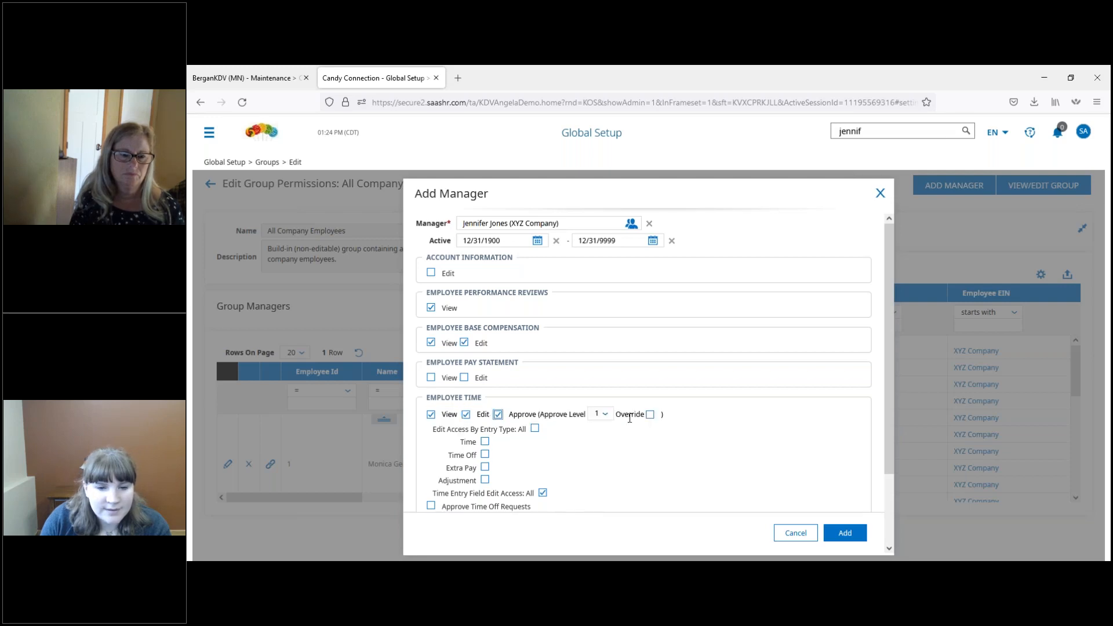
left_click(649, 415)
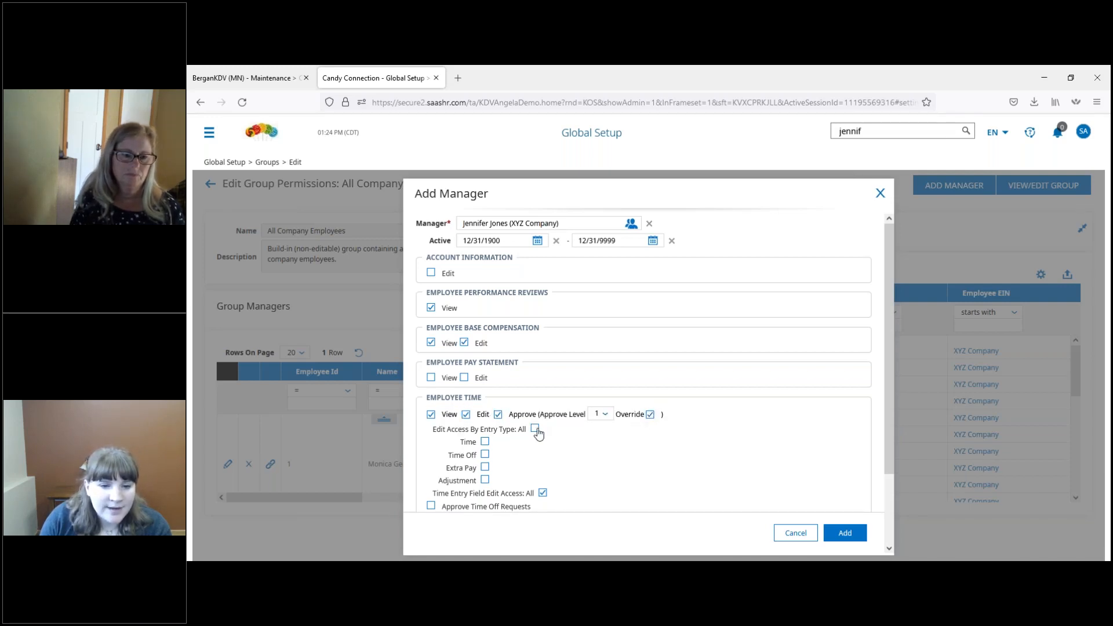
left_click(534, 429)
left_click(431, 455)
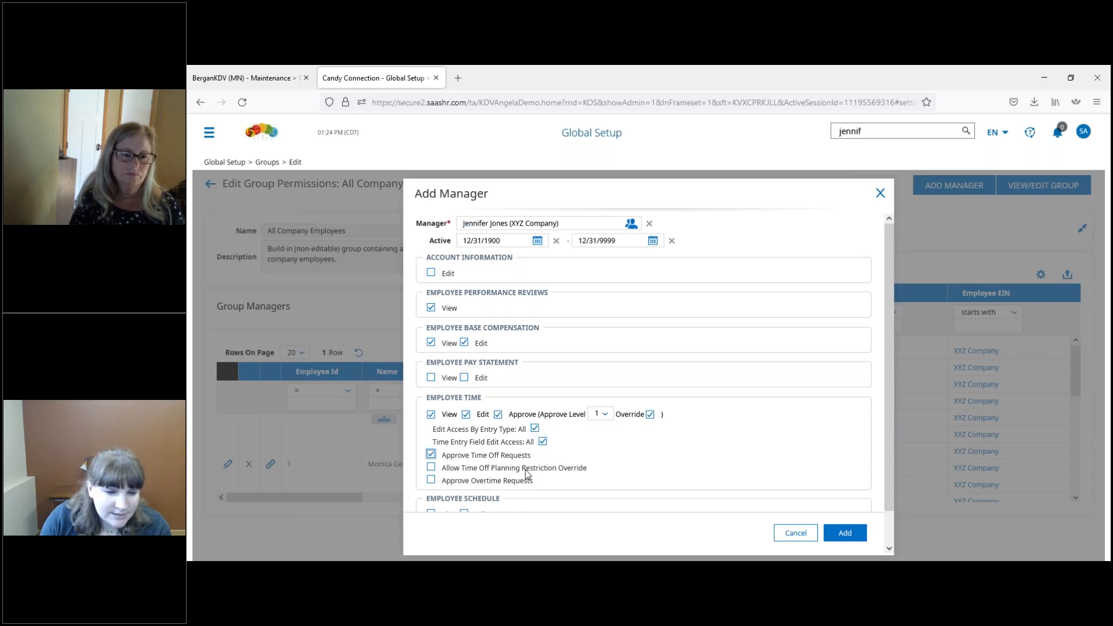
left_click(430, 468)
left_click(431, 480)
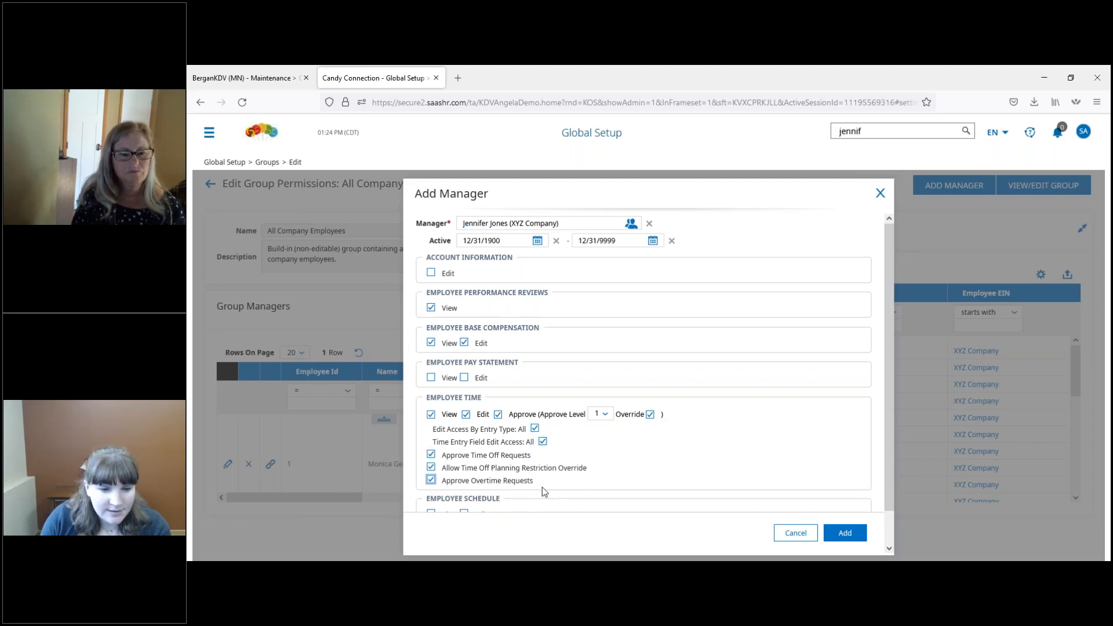
Step: Grant View and Edit access to the employee schedule and add the manager to the group
scroll(579, 482, "down", 2)
left_click(432, 480)
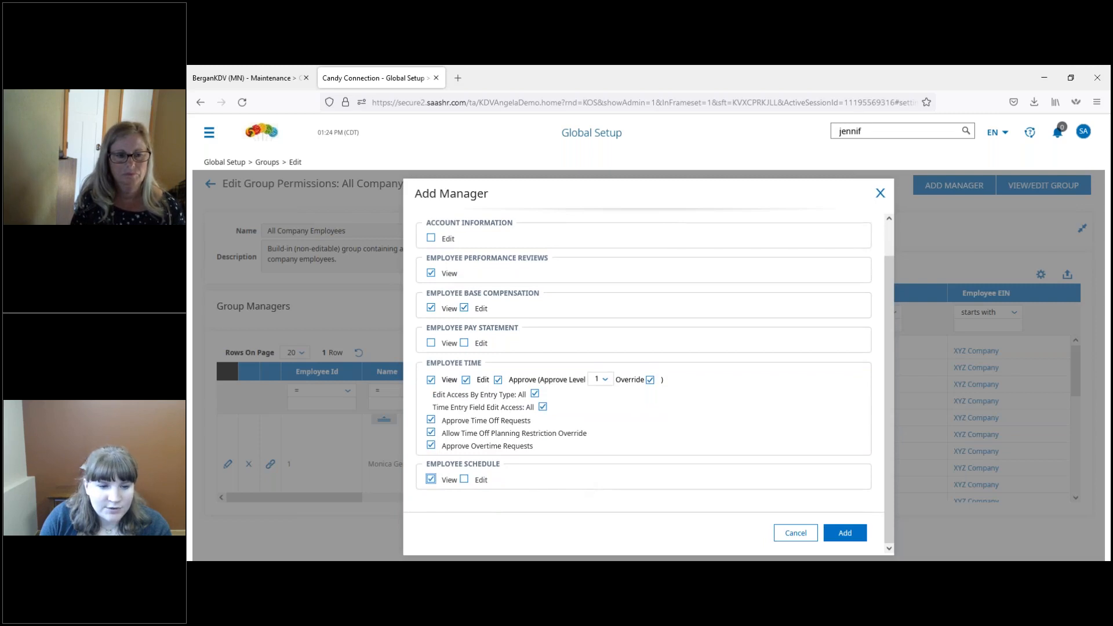
left_click(464, 480)
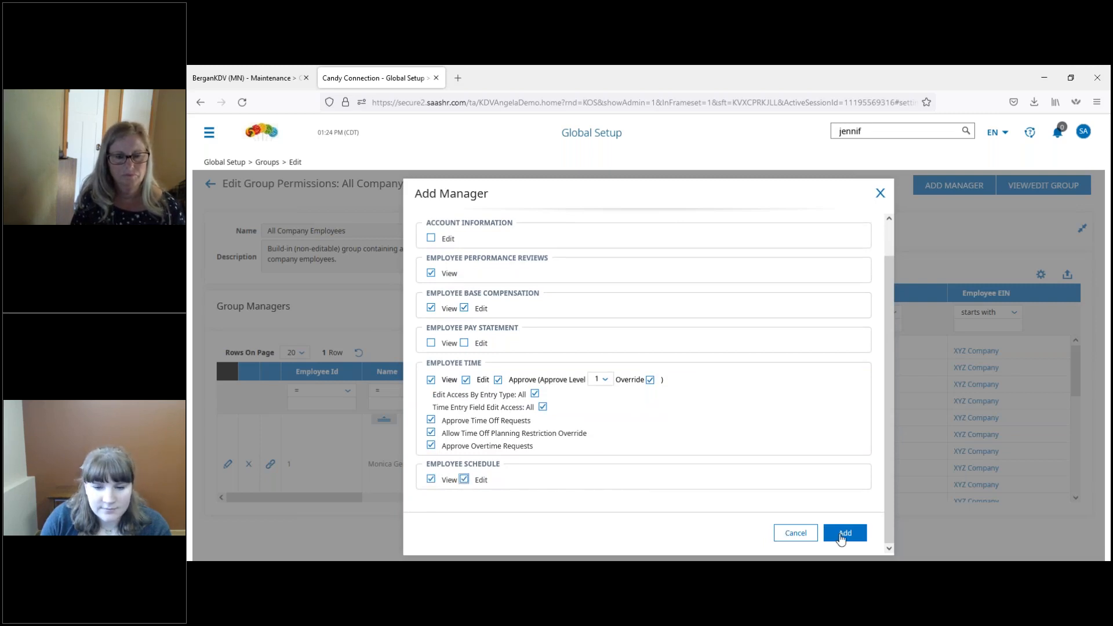
left_click(842, 536)
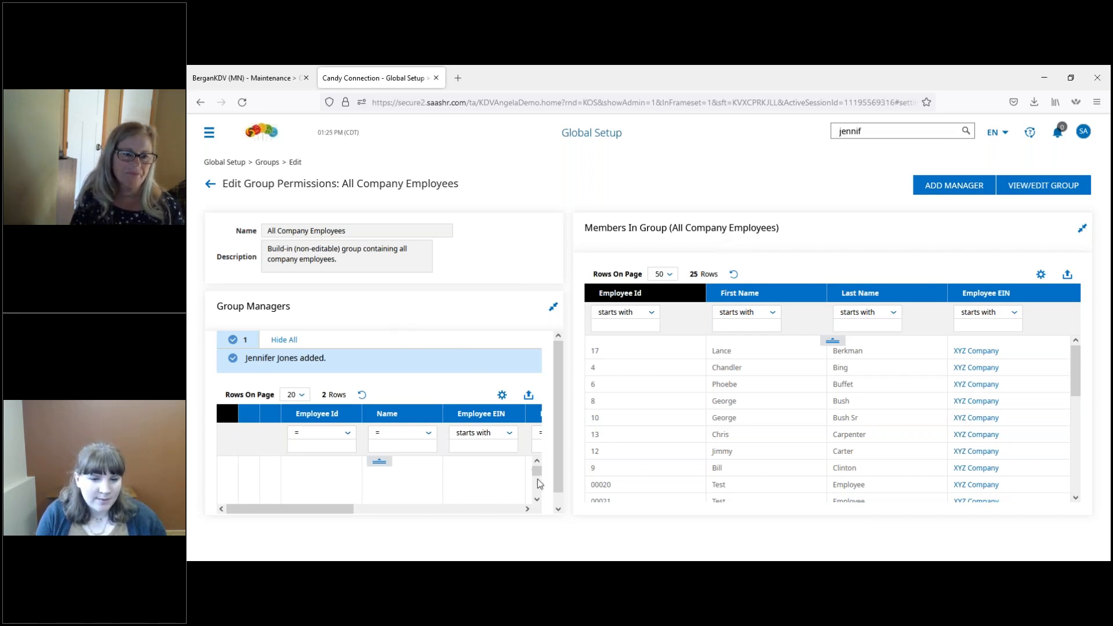
Step: Delete the original manager from the All Company Employees group managers, keeping the newly added one
left_click(537, 499)
left_click(537, 499)
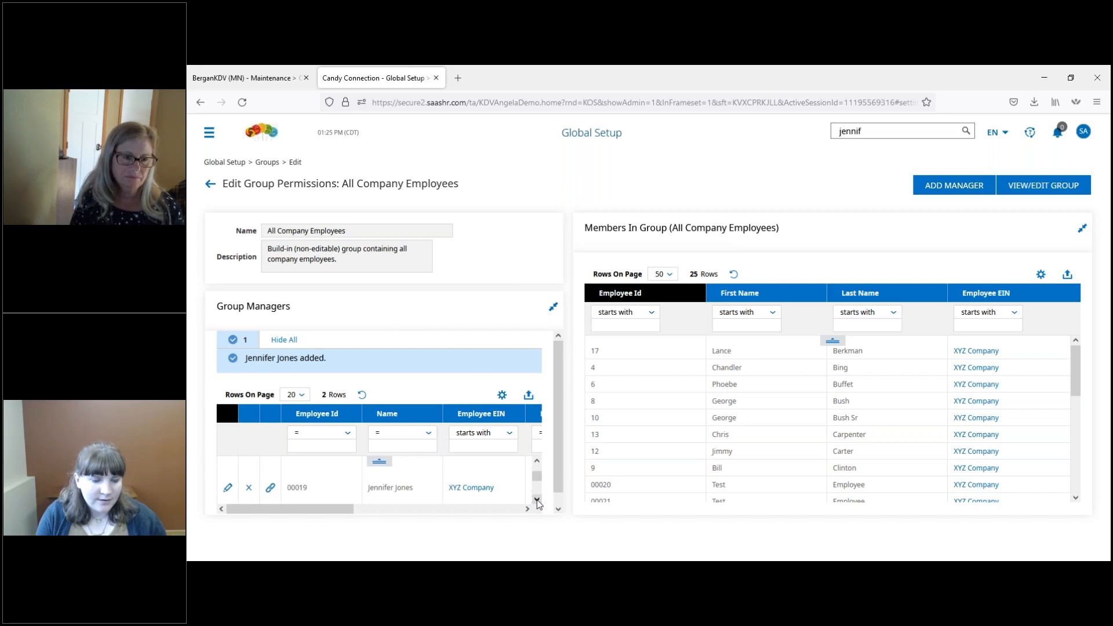
left_click(536, 499)
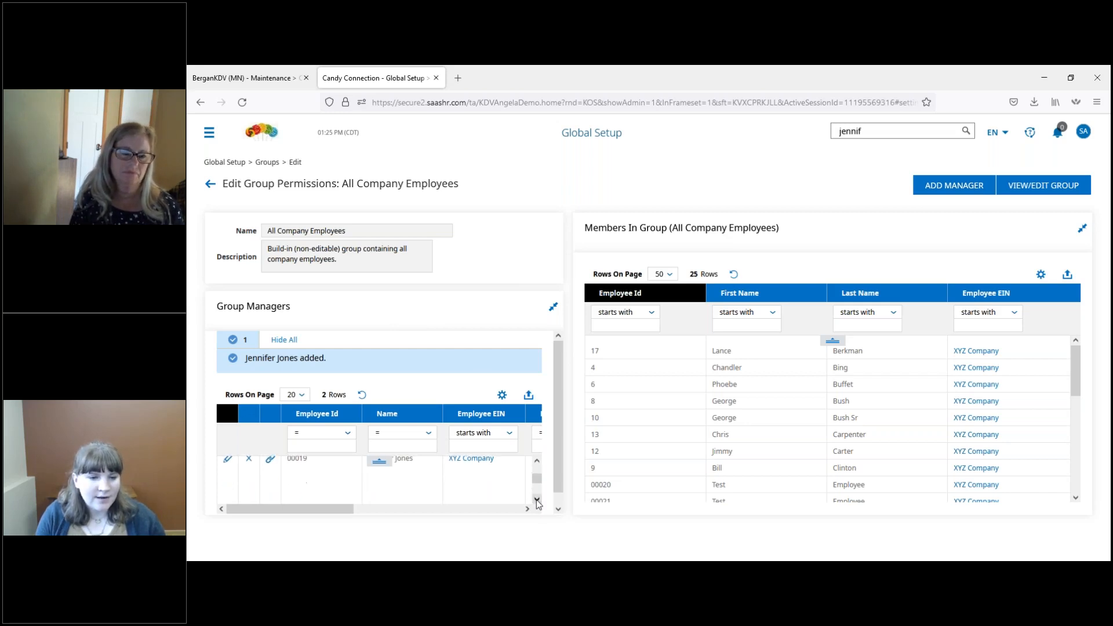
left_click(537, 500)
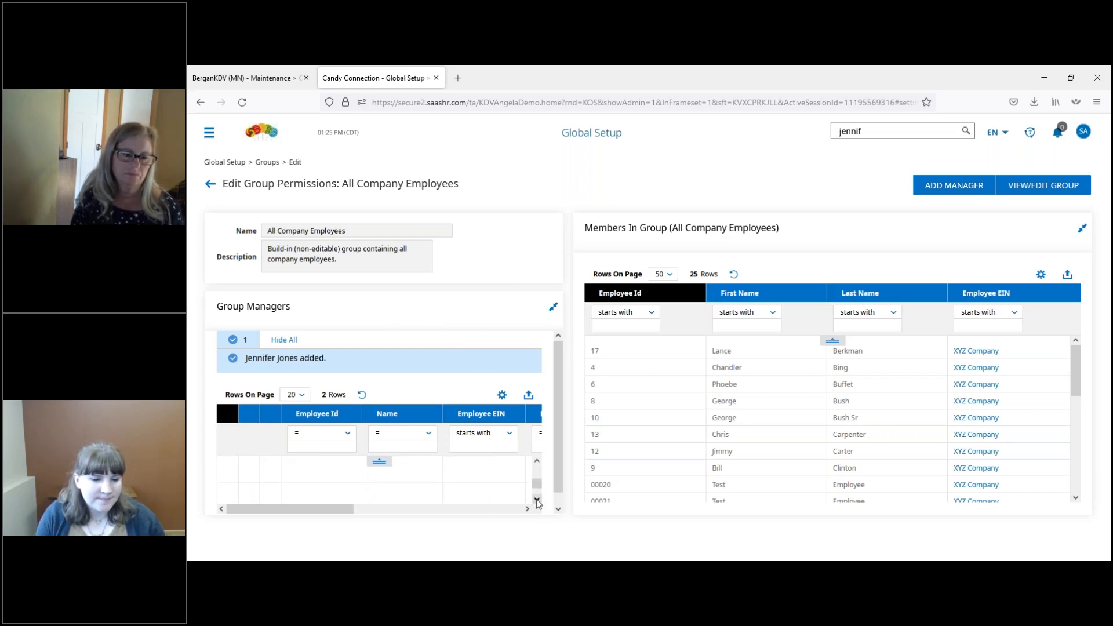
left_click(537, 500)
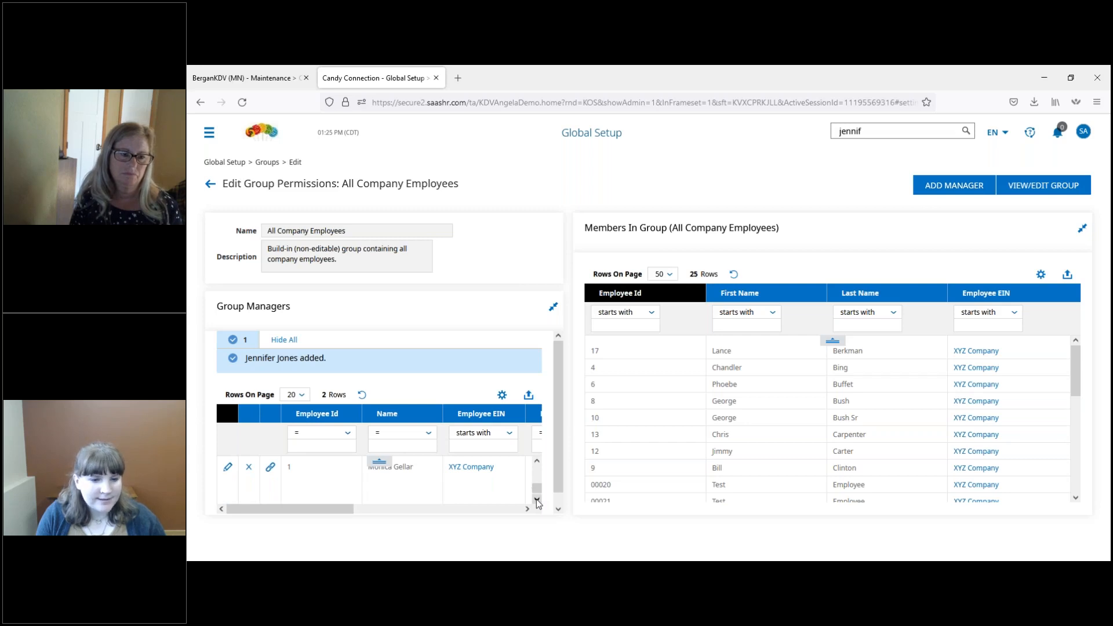
left_click(537, 499)
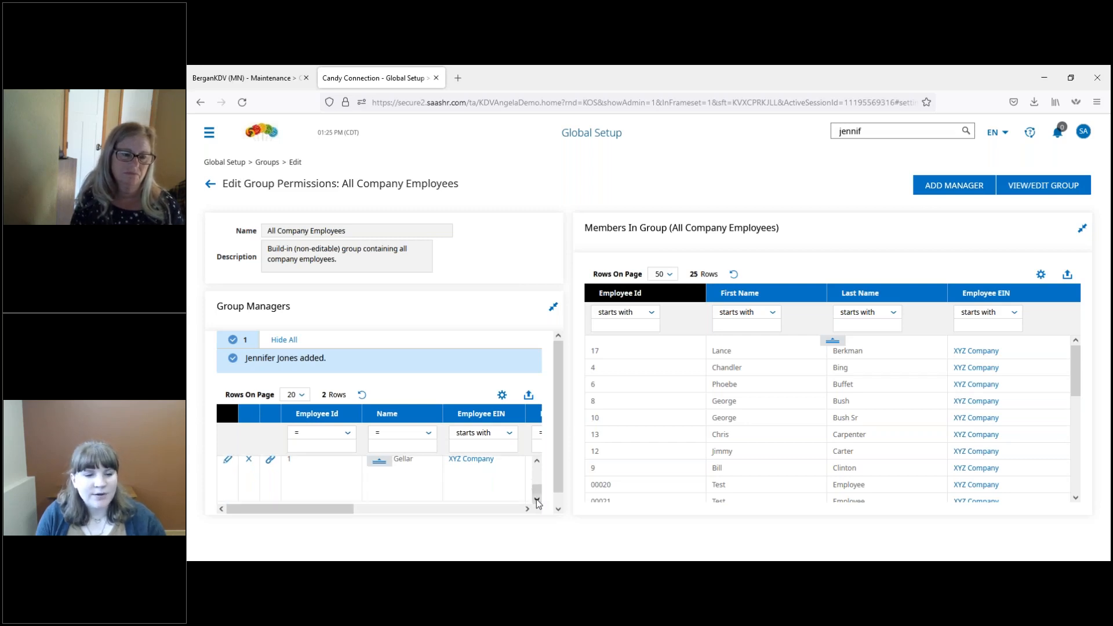
left_click(536, 462)
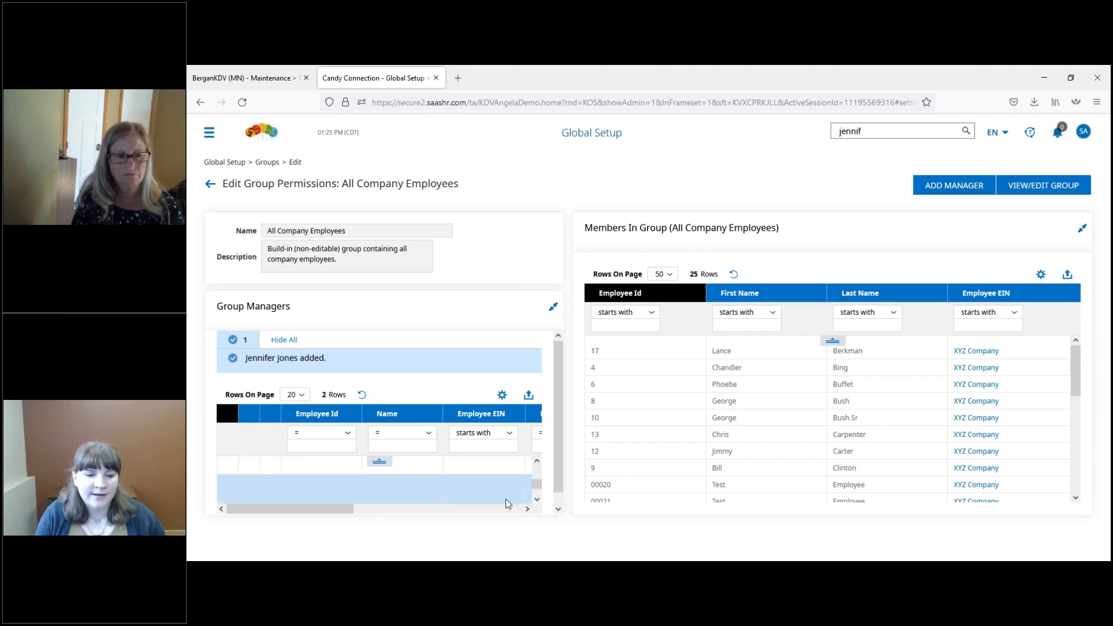
left_click(536, 500)
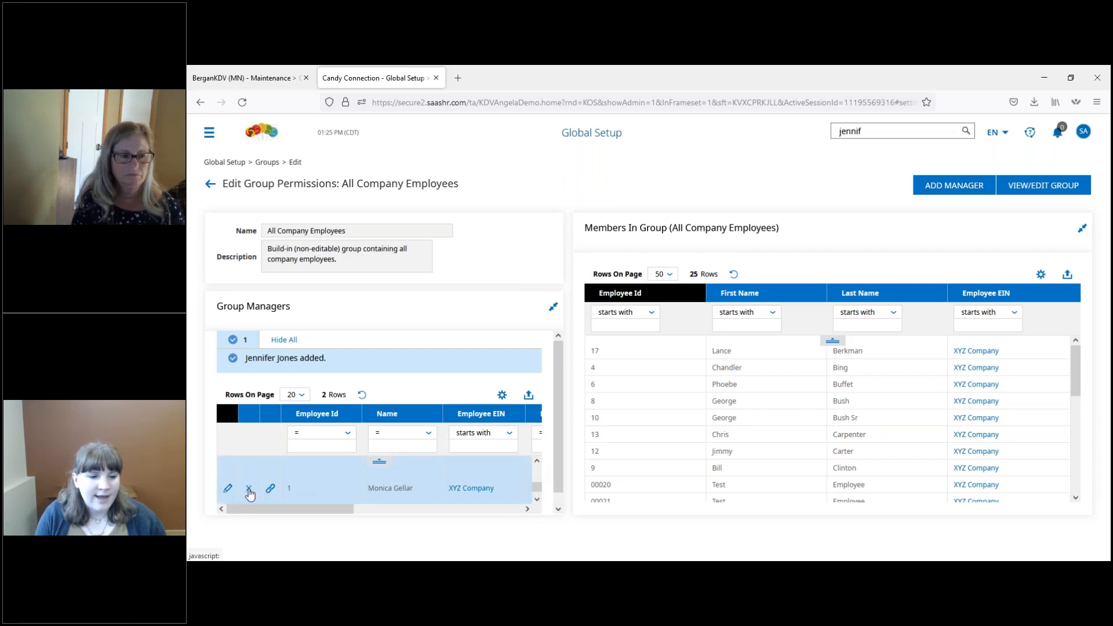
left_click(249, 488)
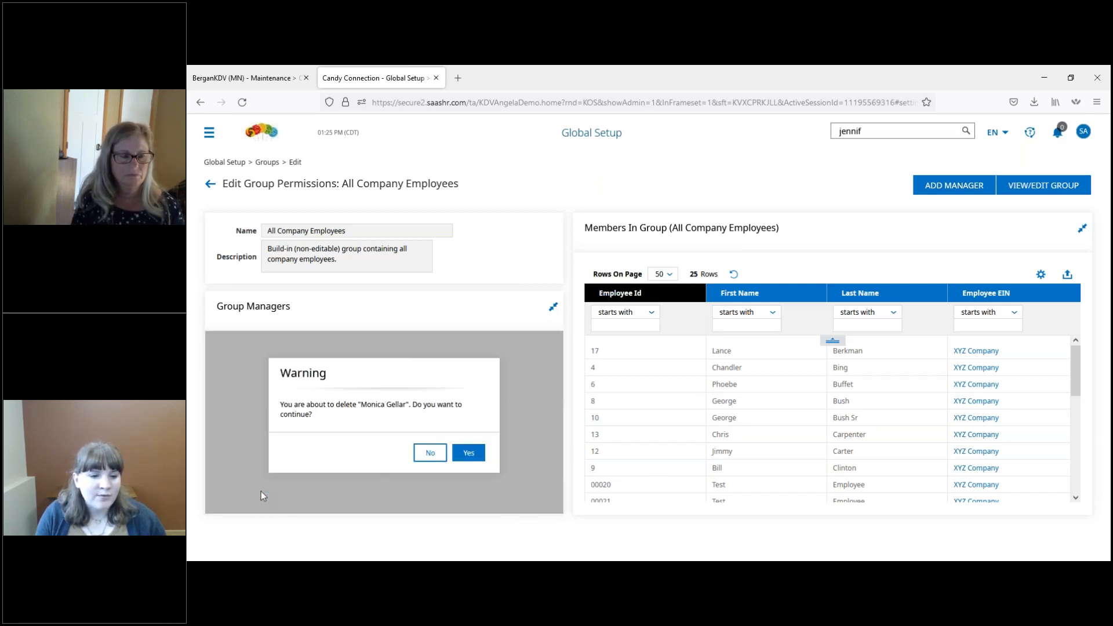
left_click(467, 454)
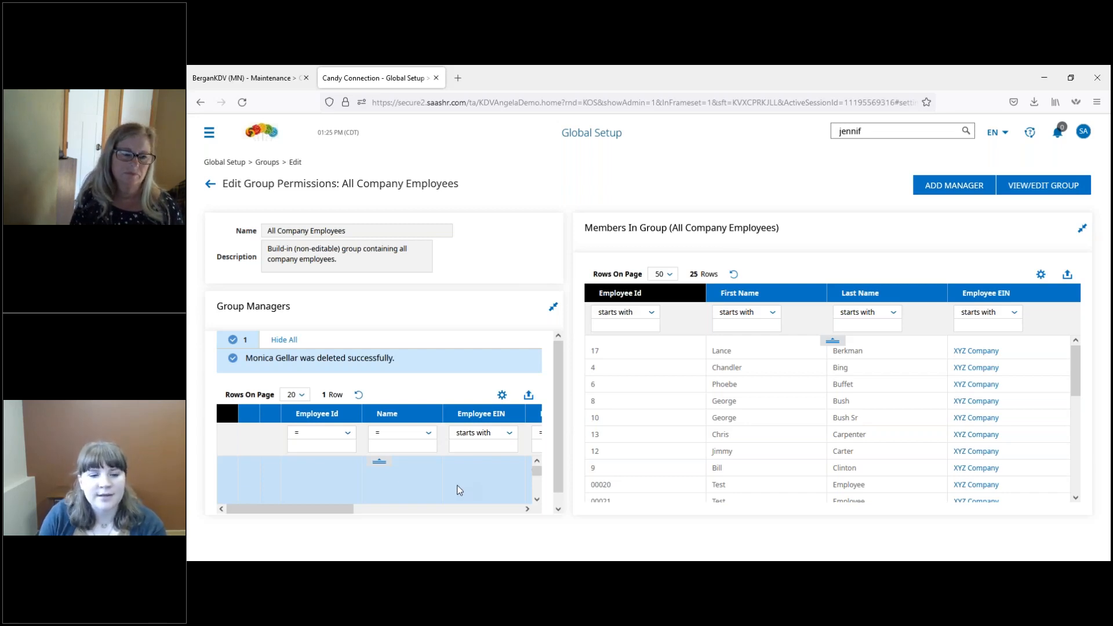
left_click(537, 500)
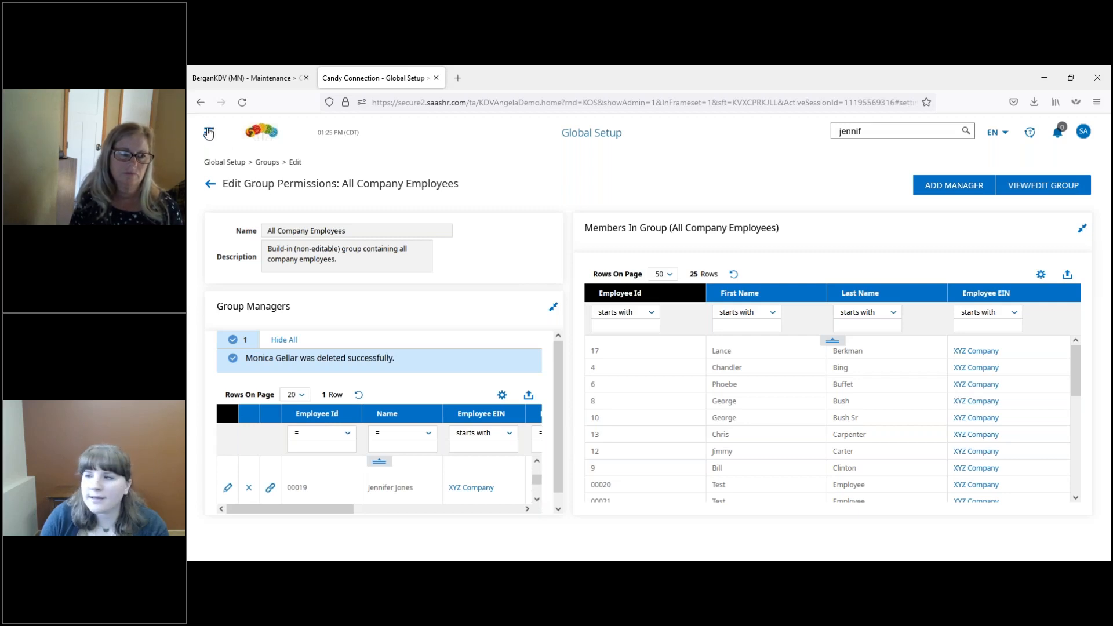
Step: Open the Manager Employees Access report and set the Permissions filter operator to like
left_click(210, 134)
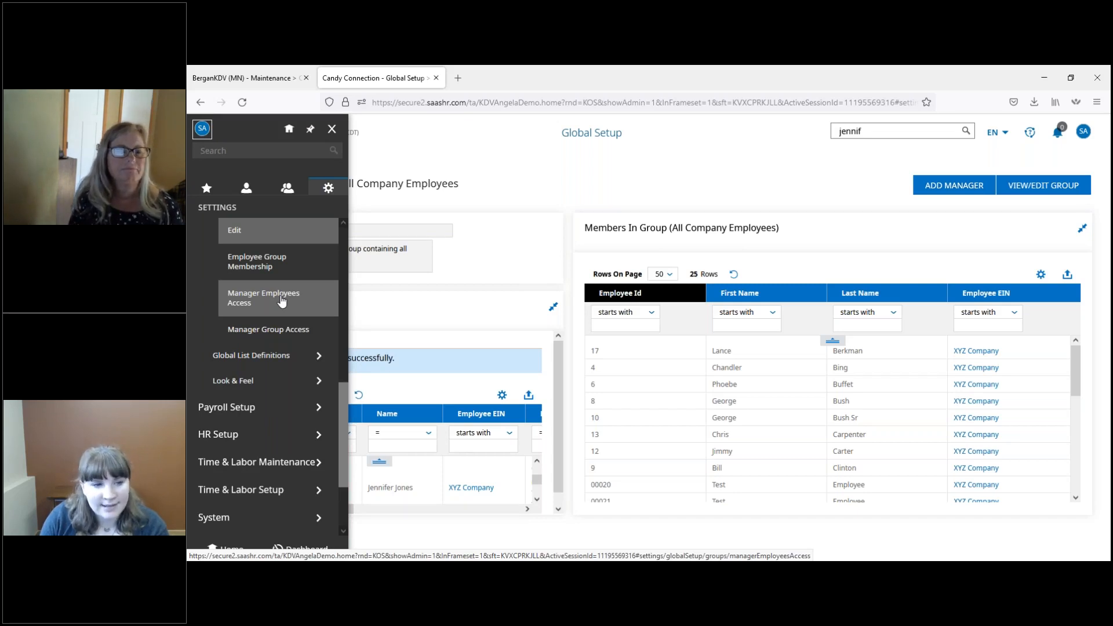
left_click(281, 301)
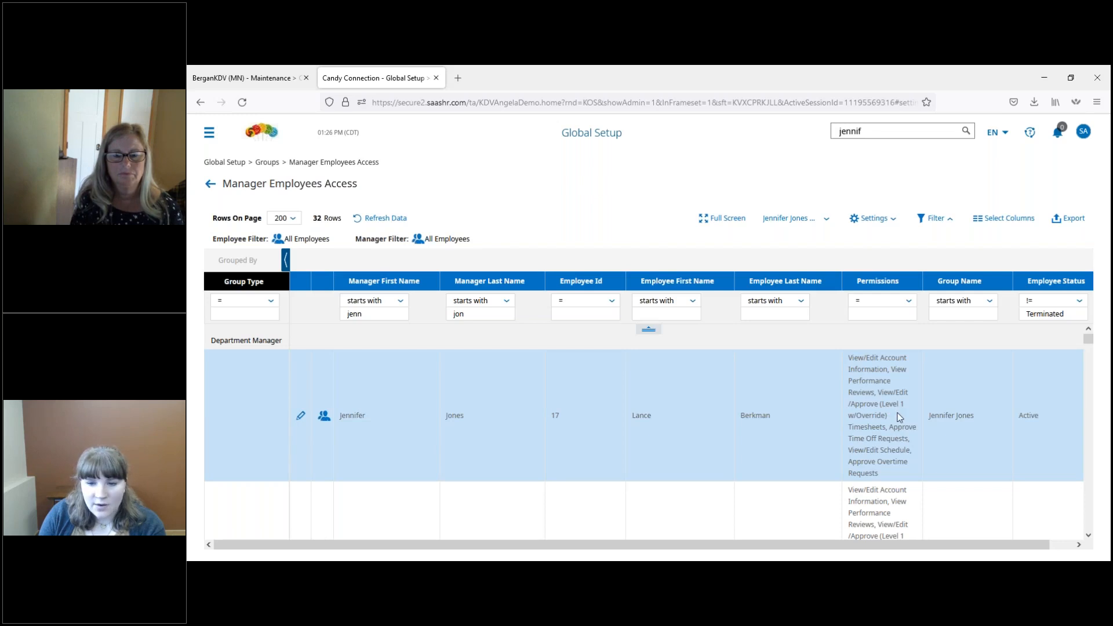
left_click(885, 301)
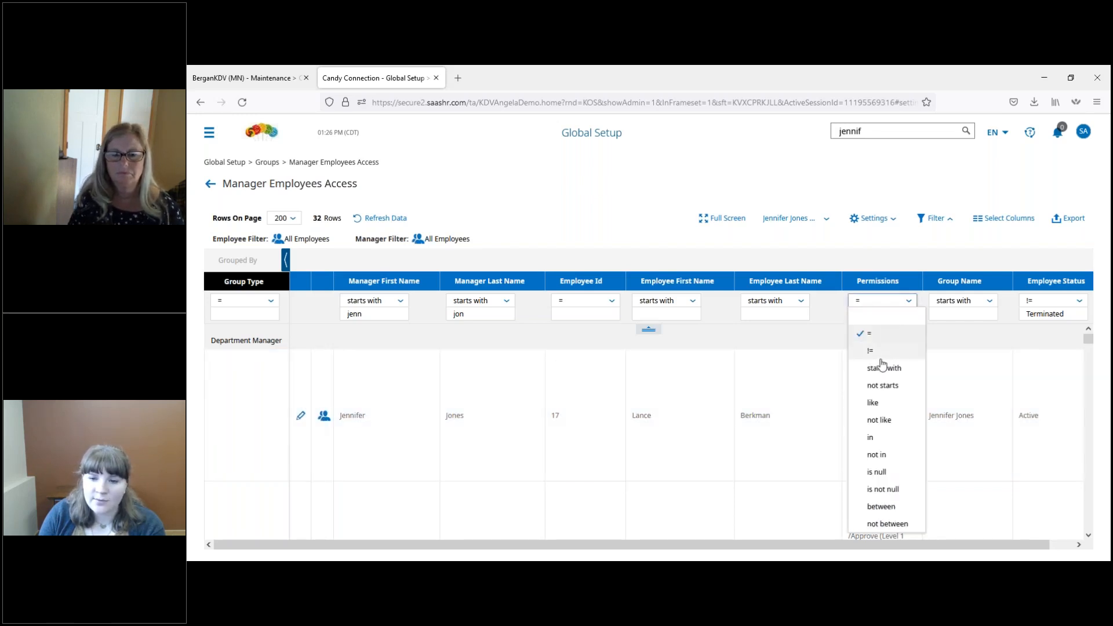
left_click(874, 403)
Step: Enter "base" as the Permissions filter text and clear it again
left_click(885, 315)
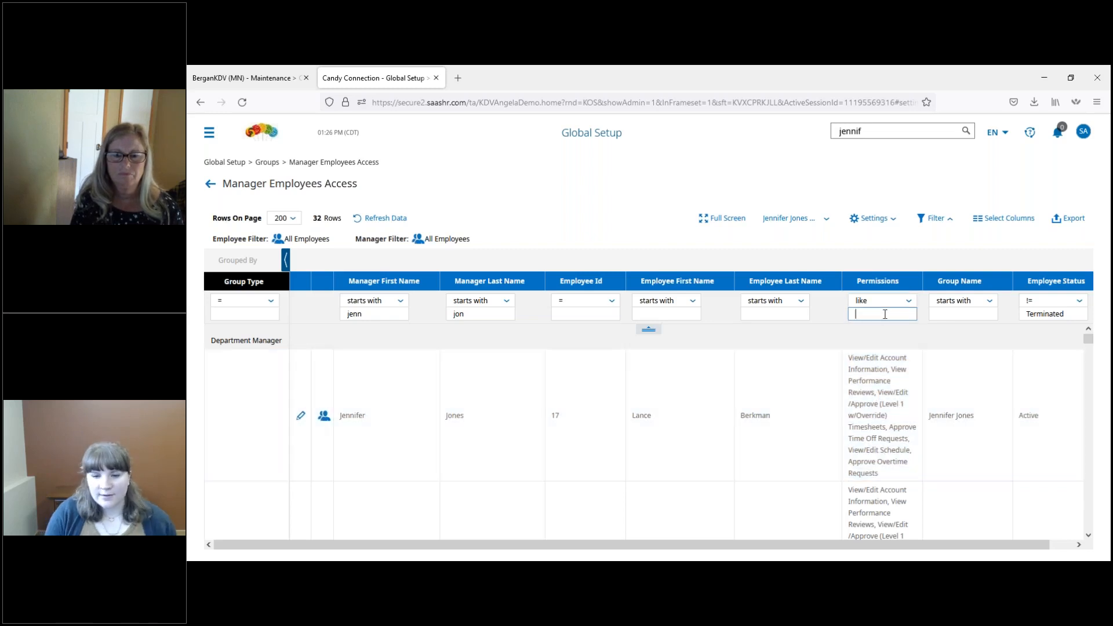
type("ase")
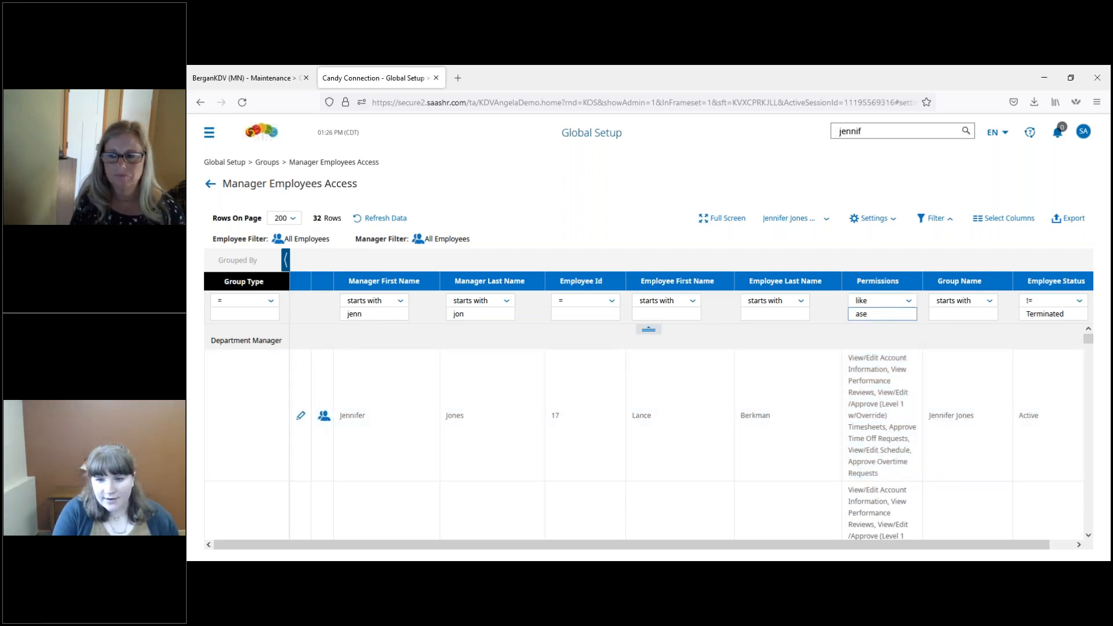
key("BackSpace")
key("BackSpace")
key("BackSpace")
type("base")
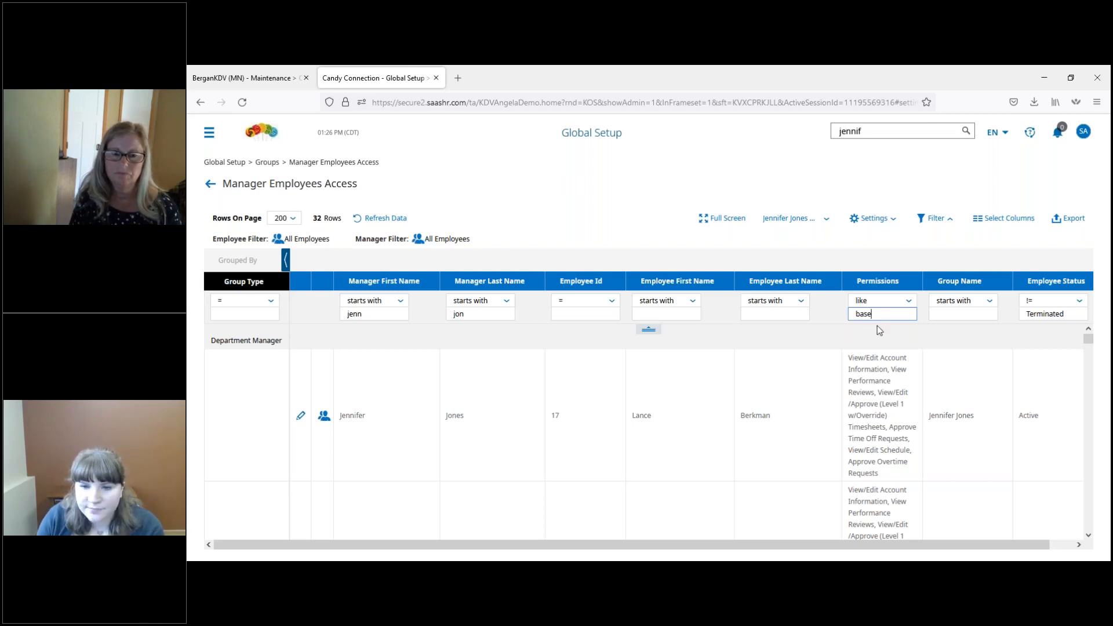
key("BackSpace")
key("BackSpace")
key("BackSpace")
key("BackSpace")
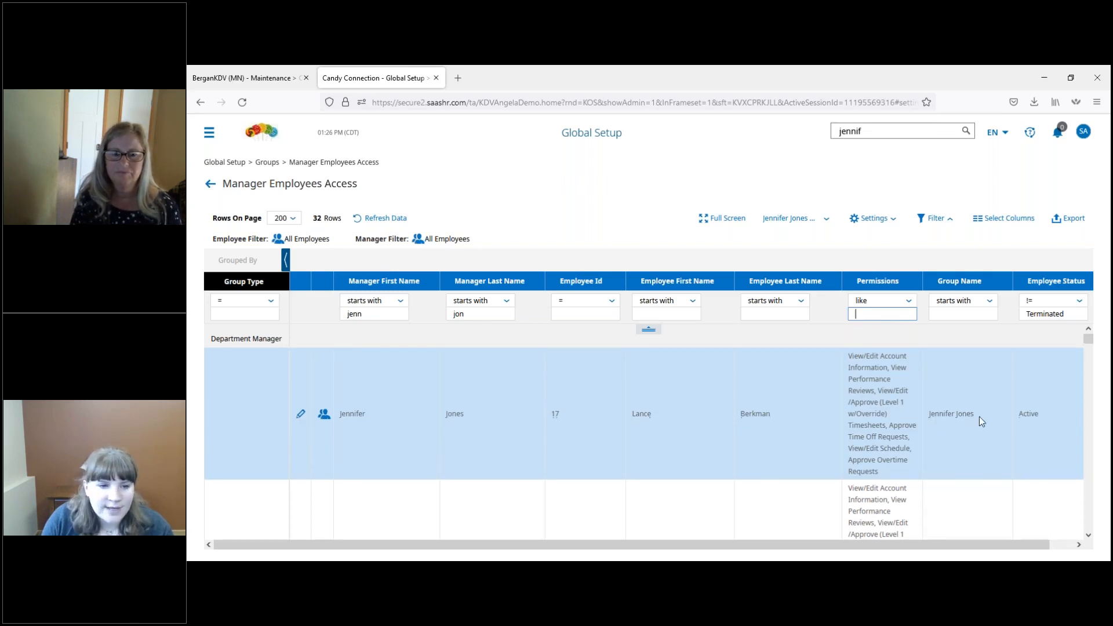
Step: Compare the manager's permissions in the Department Manager rows with those in the System group rows
scroll(979, 416, "down", 2)
scroll(979, 417, "down", 2)
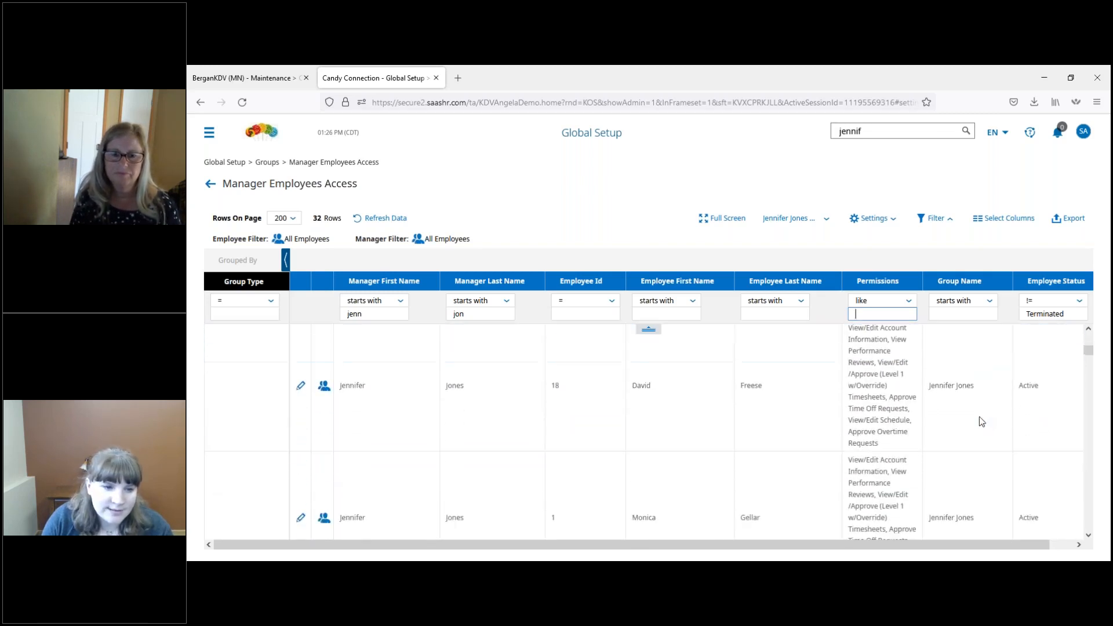
scroll(981, 421, "down", 4)
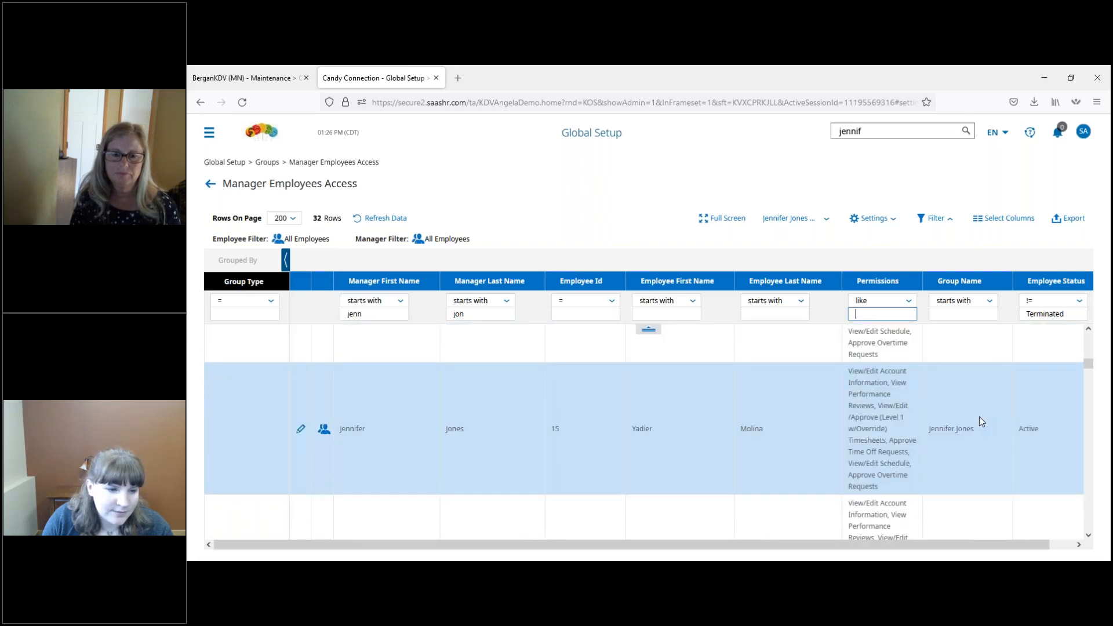
scroll(981, 420, "down", 4)
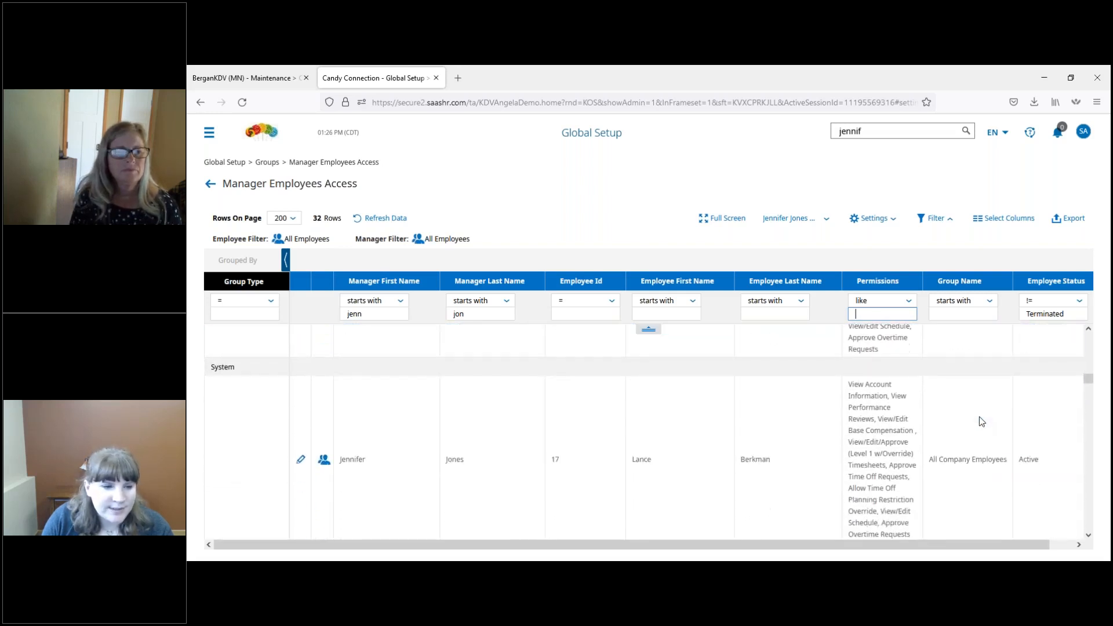
Step: Clear the Manager First Name and Manager Last Name filters in the Manager Employees Access report
scroll(982, 422, "down", 1)
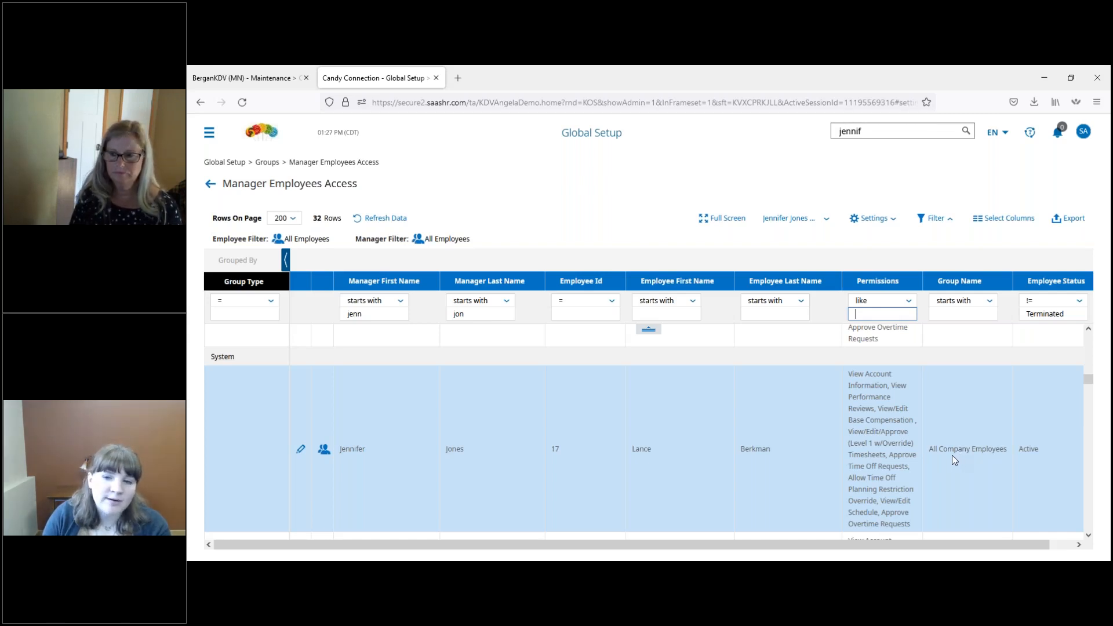
left_click(366, 315)
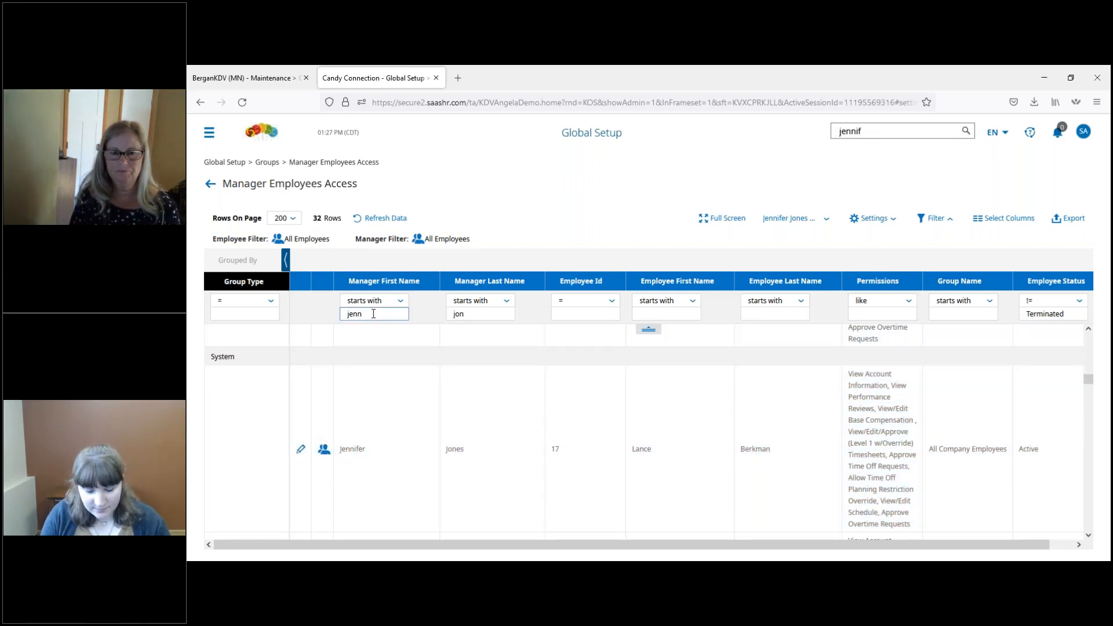
key("BackSpace")
key("BackSpace")
key("BackSpace")
key("BackSpace")
key("BackSpace")
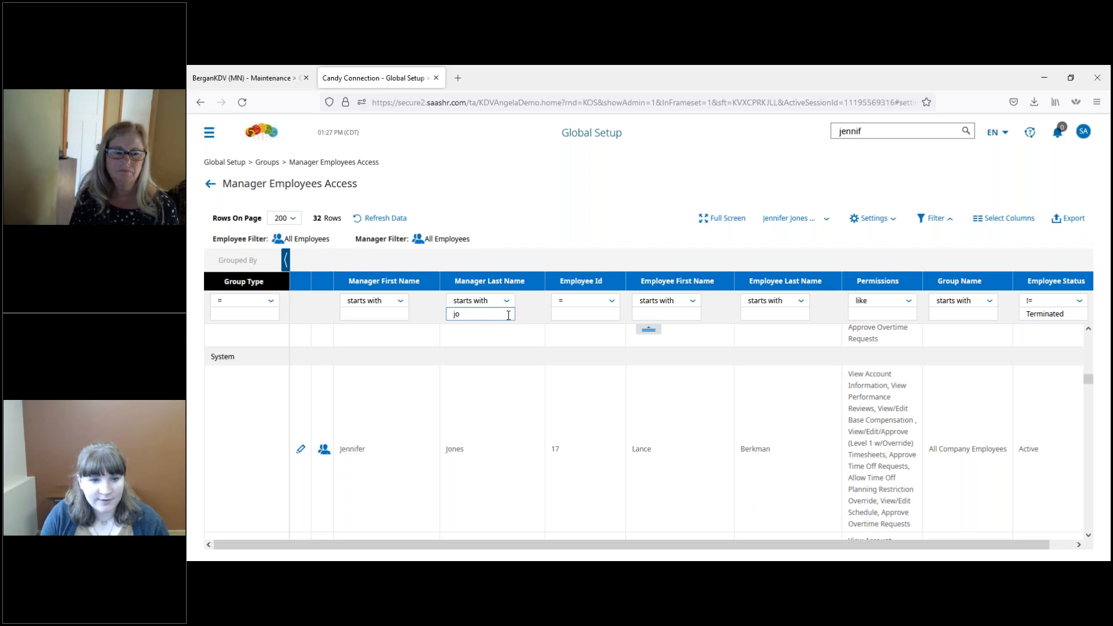
Step: Filter the report by employee, entering the start of the first name and the last name in the employee name filters
left_click(677, 315)
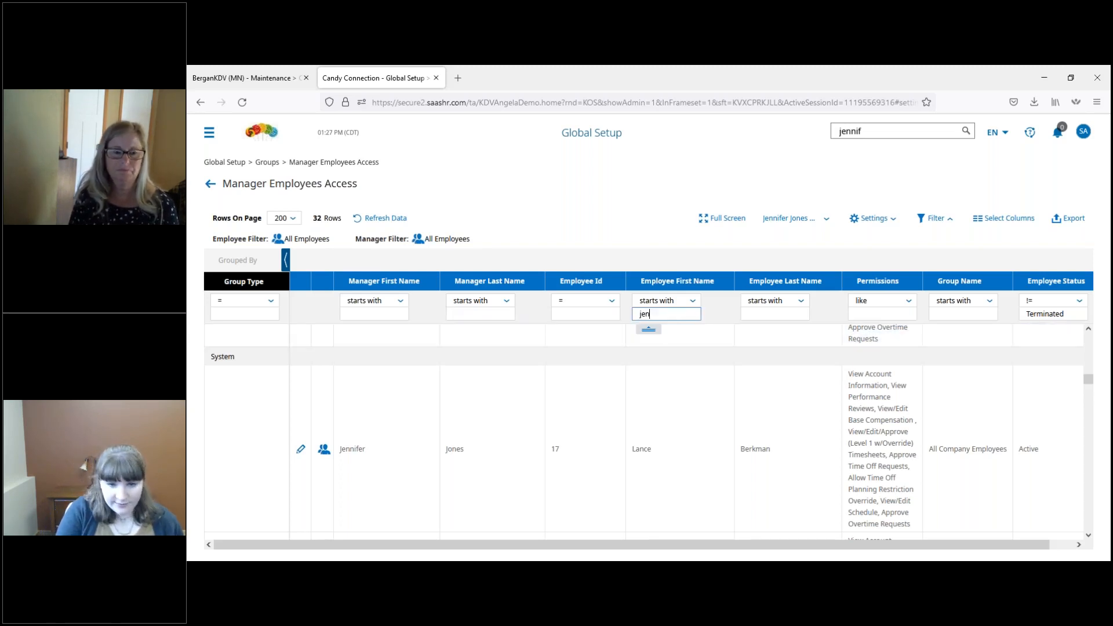
key("Tab")
key("Tab")
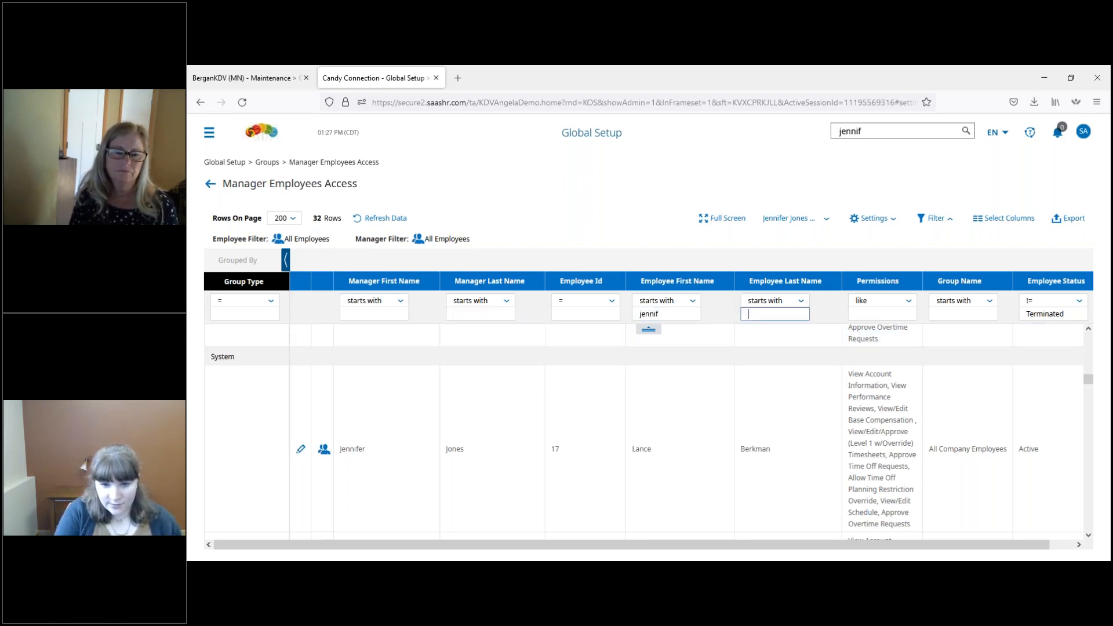
key("Return")
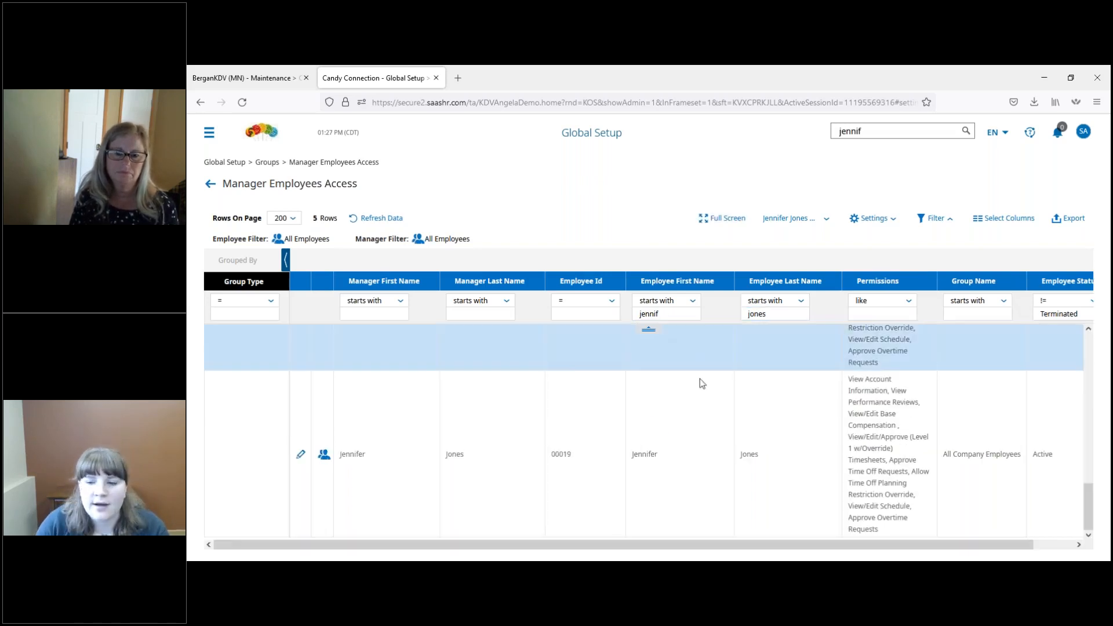
Step: Review which managers have access to the filtered employee and their permissions across the Department Manager, Location Manager, Payroll Admin and System groups
left_click_drag(1089, 497, 1095, 337)
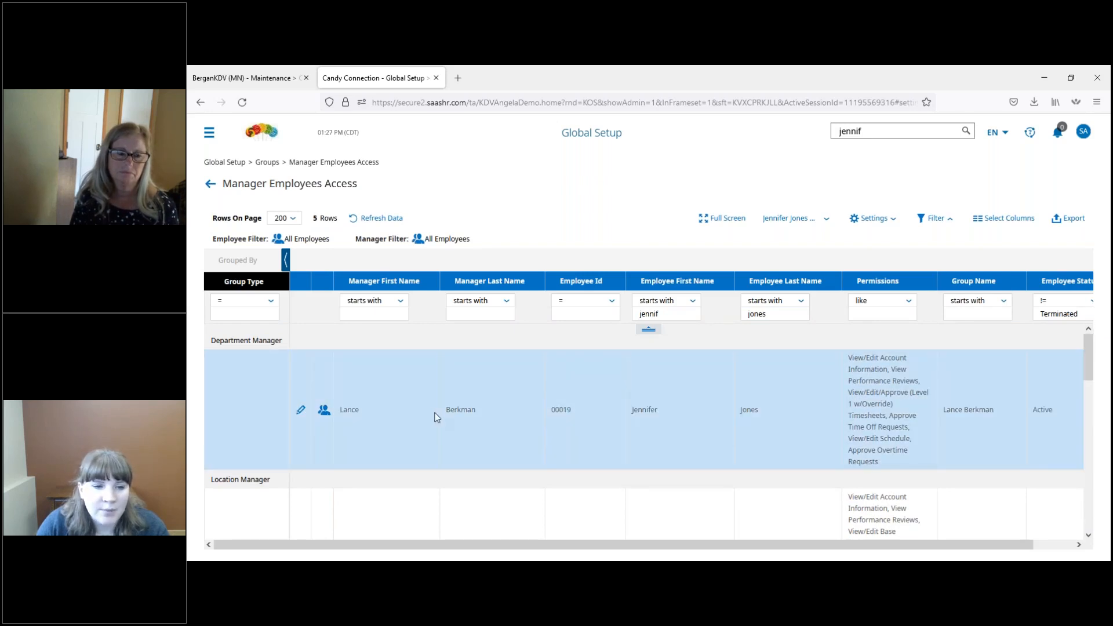
scroll(436, 413, "down", 3)
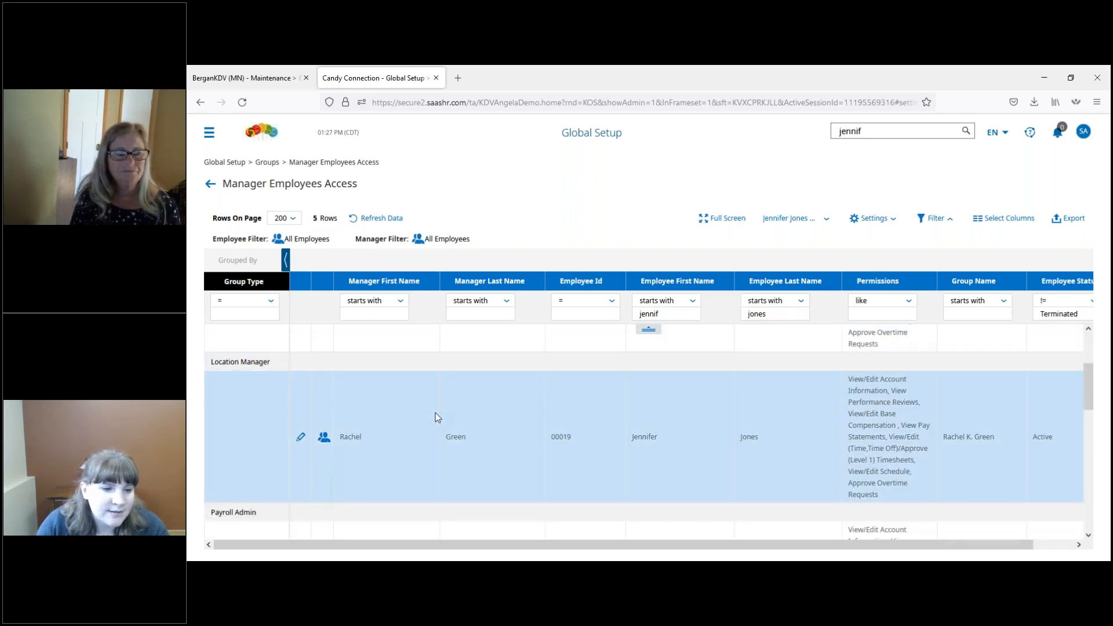
scroll(436, 413, "down", 5)
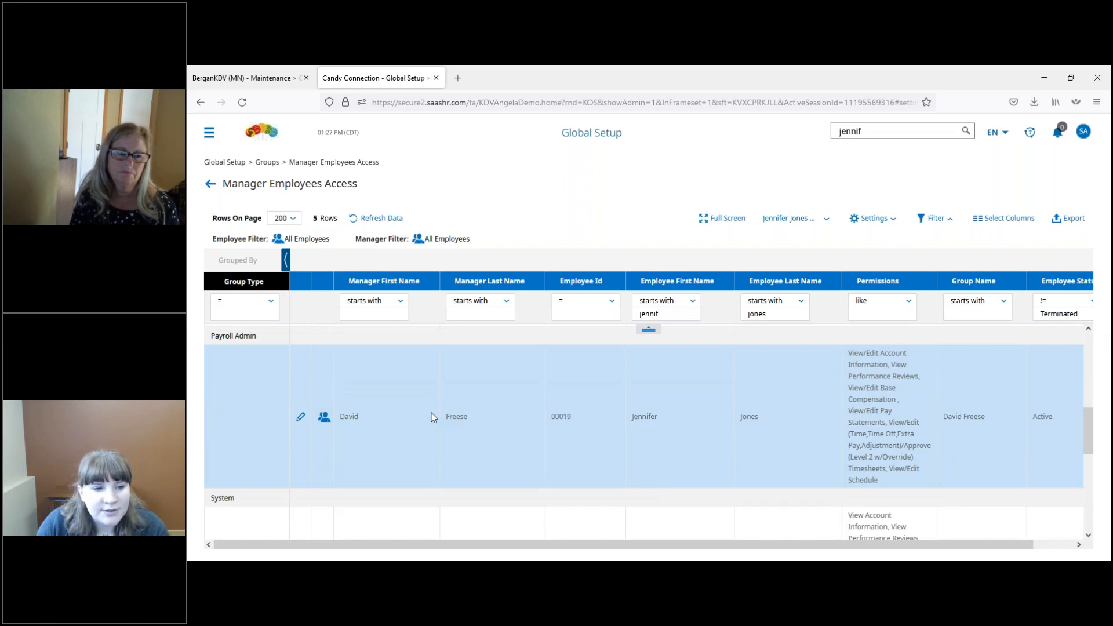
scroll(421, 430, "down", 3)
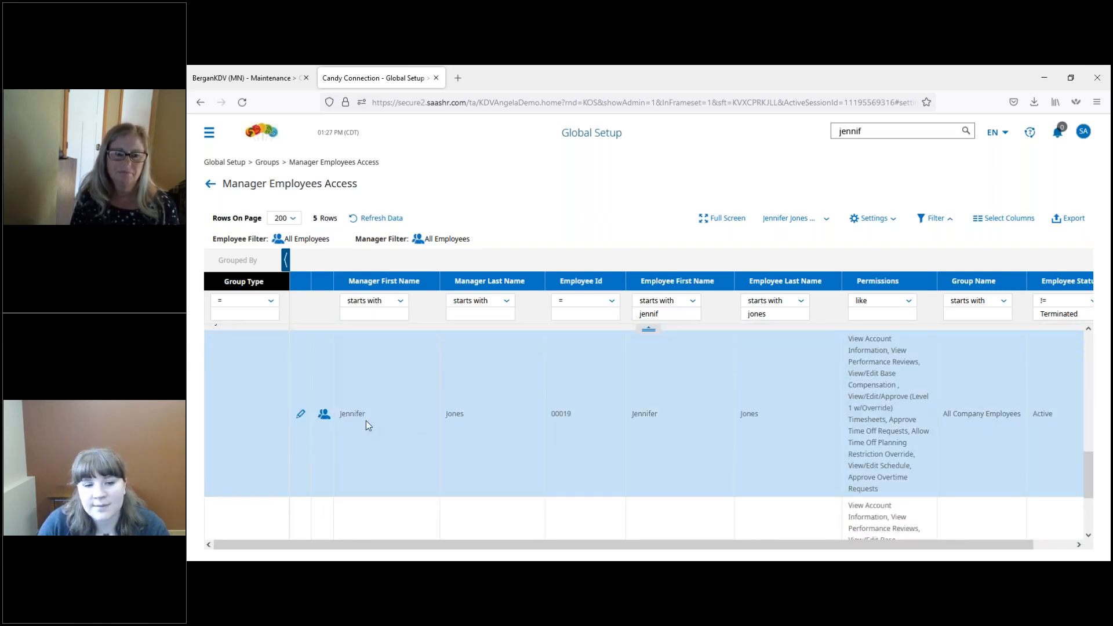
scroll(367, 420, "up", 1)
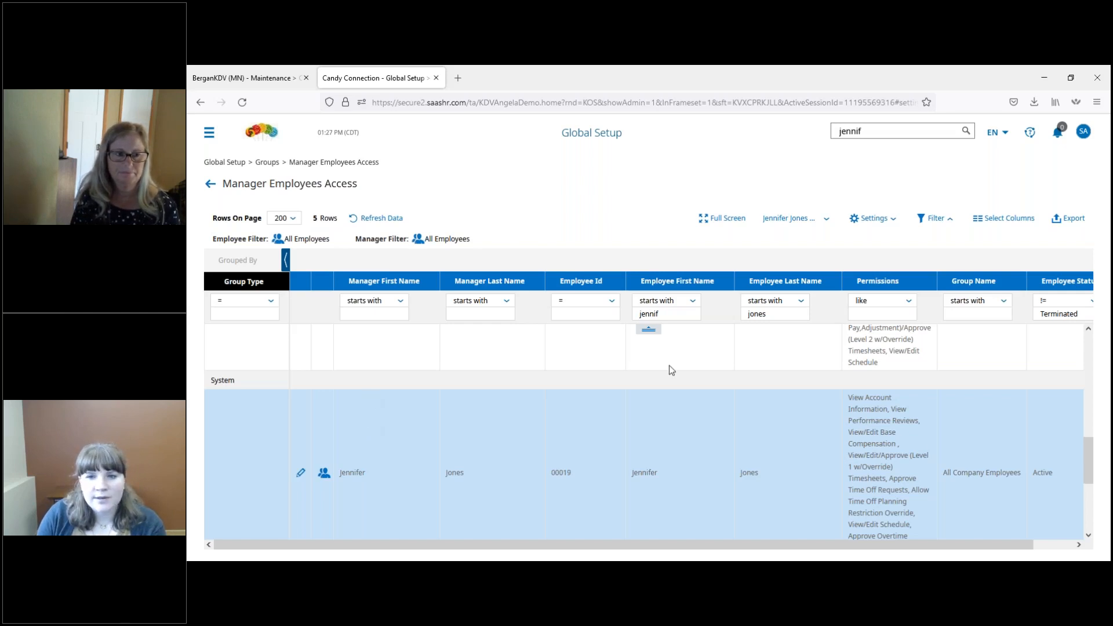
Step: Open the employee's profile from the global search, inspect the settings of the St. Cloud Office access profile, and return to the employee profile
left_click(896, 131)
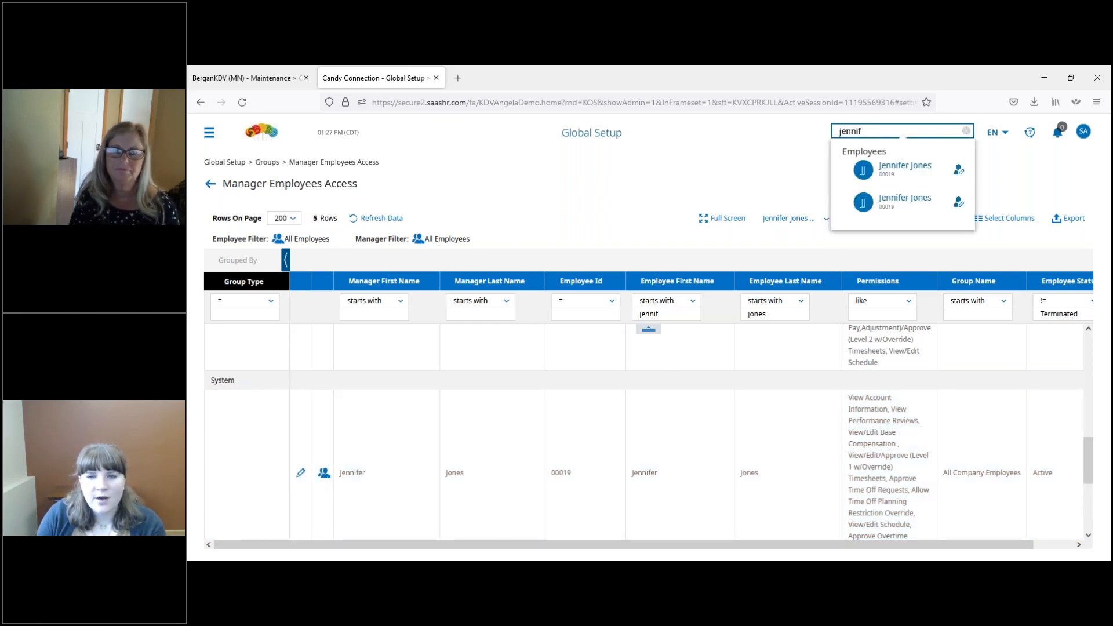
left_click(923, 170)
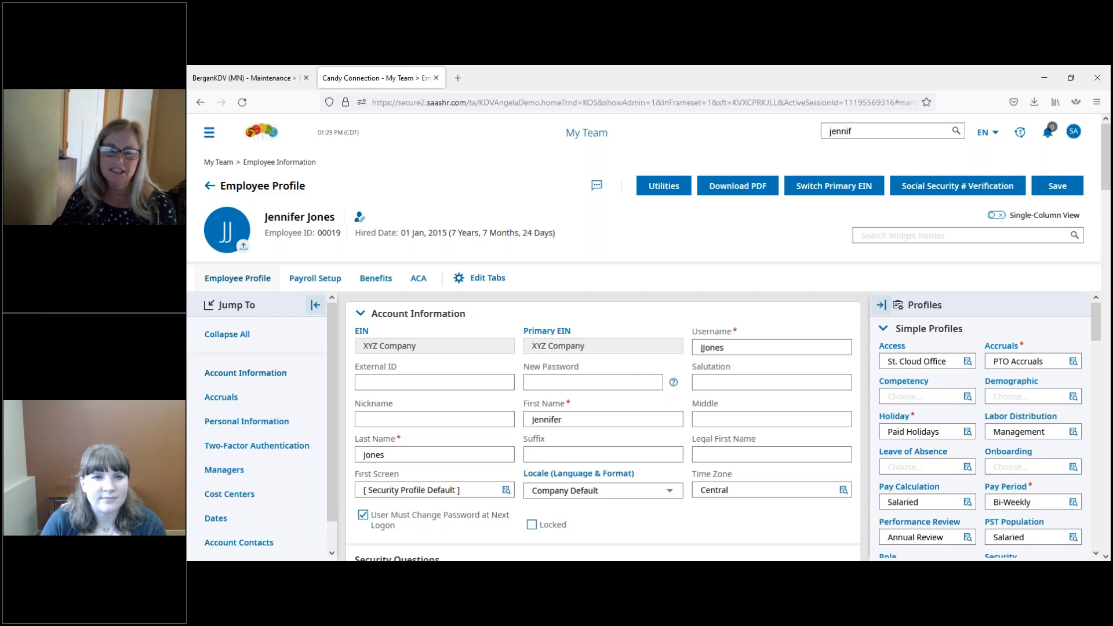
left_click(900, 349)
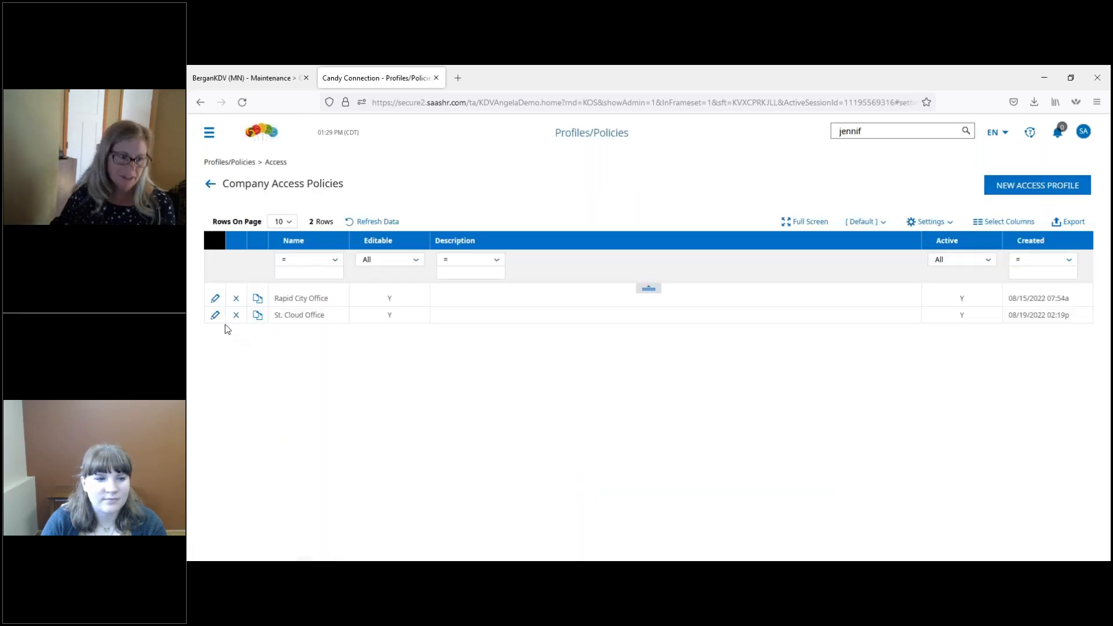
left_click(216, 316)
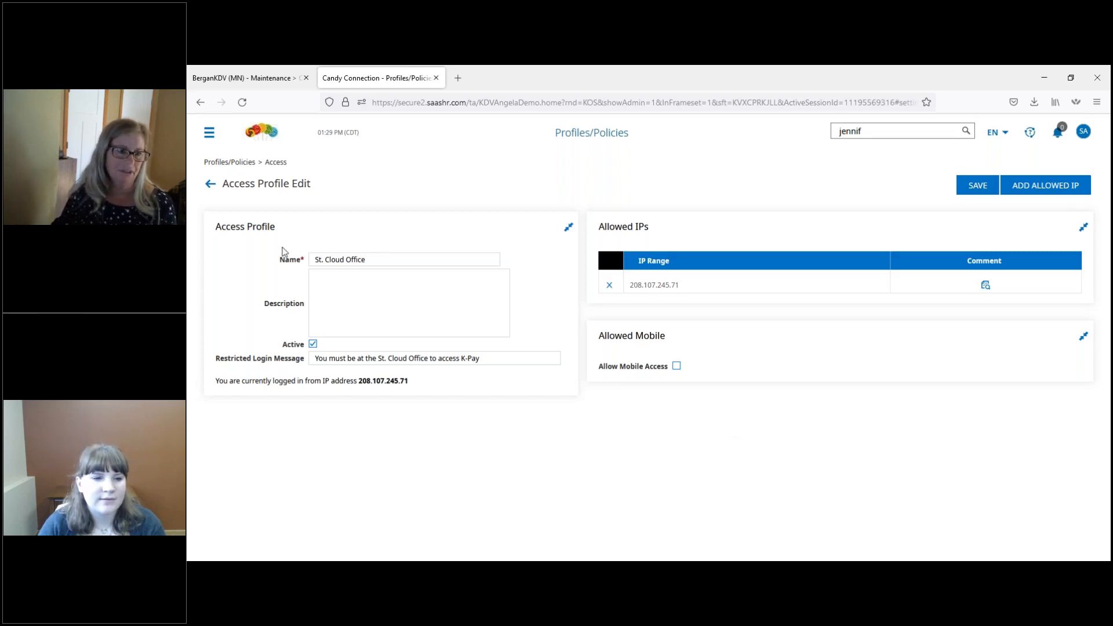
left_click(210, 184)
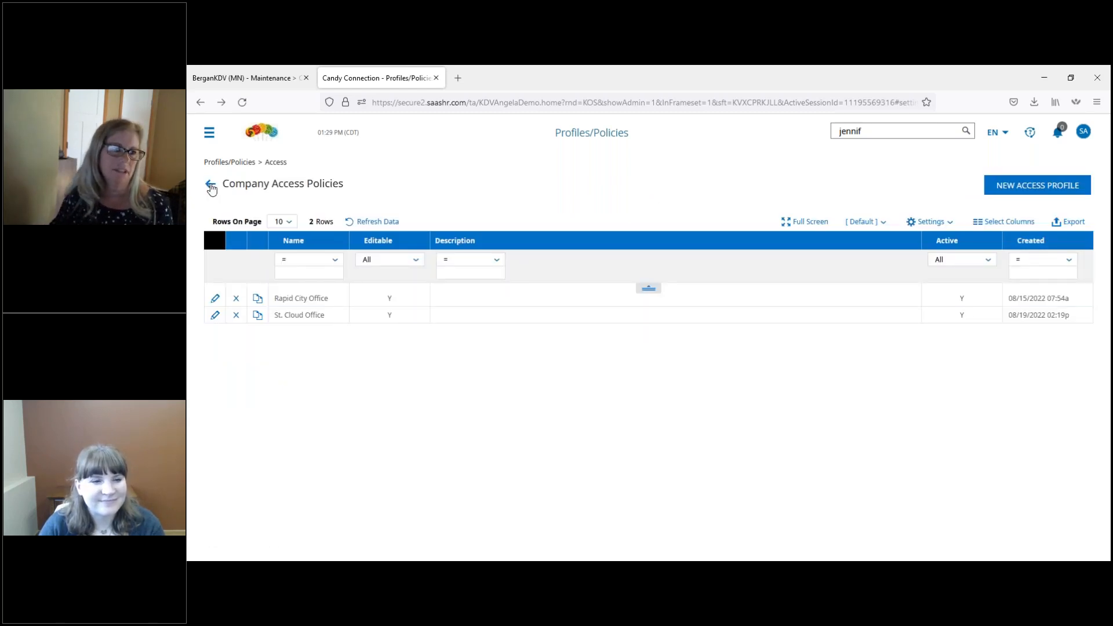
left_click(210, 184)
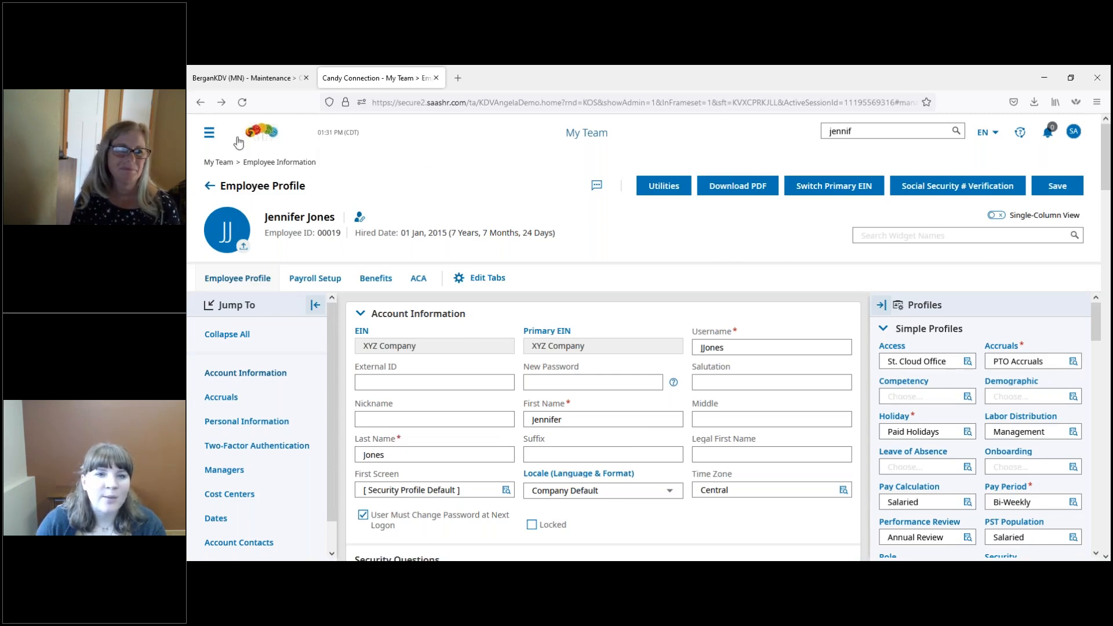
Step: Reopen the Manager Employees Access report from the Groups settings in Global Setup
left_click(209, 134)
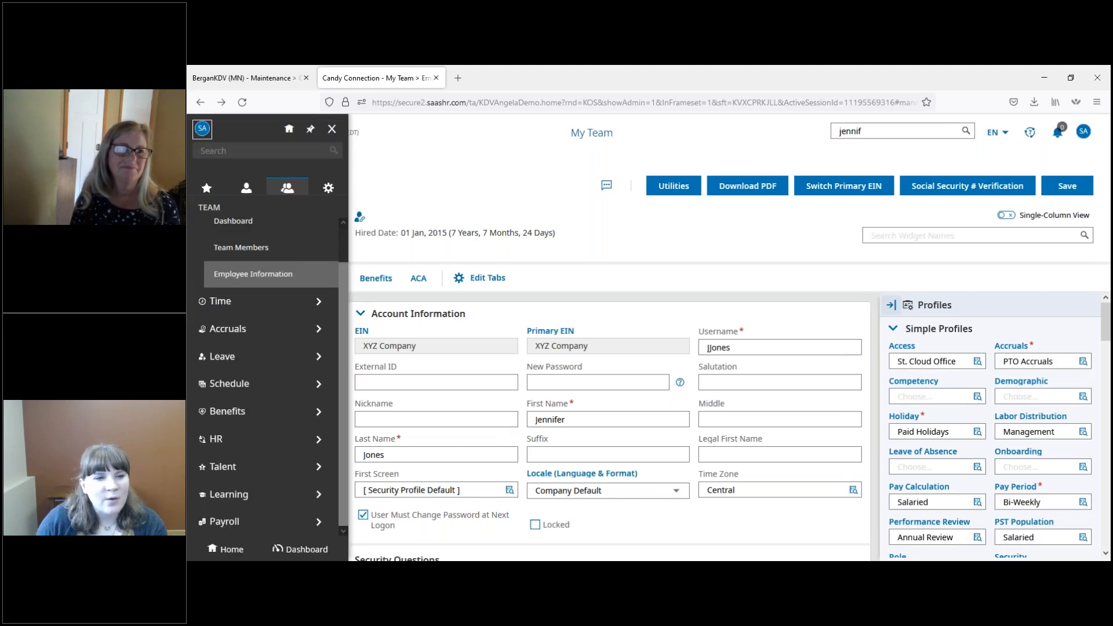
left_click(329, 189)
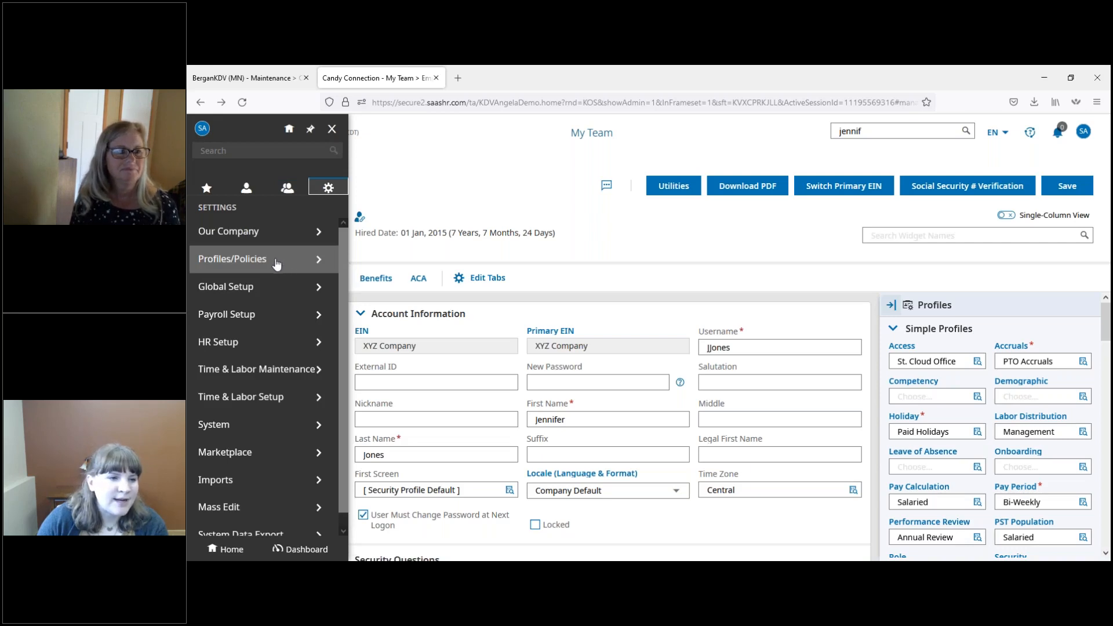
left_click(241, 290)
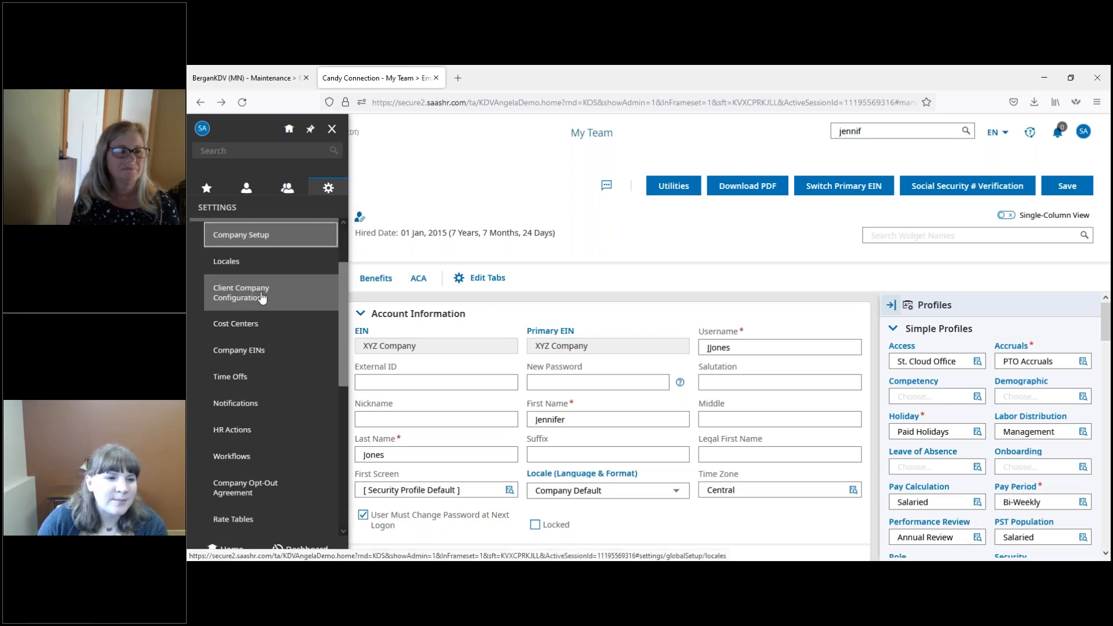
scroll(272, 324, "down", 3)
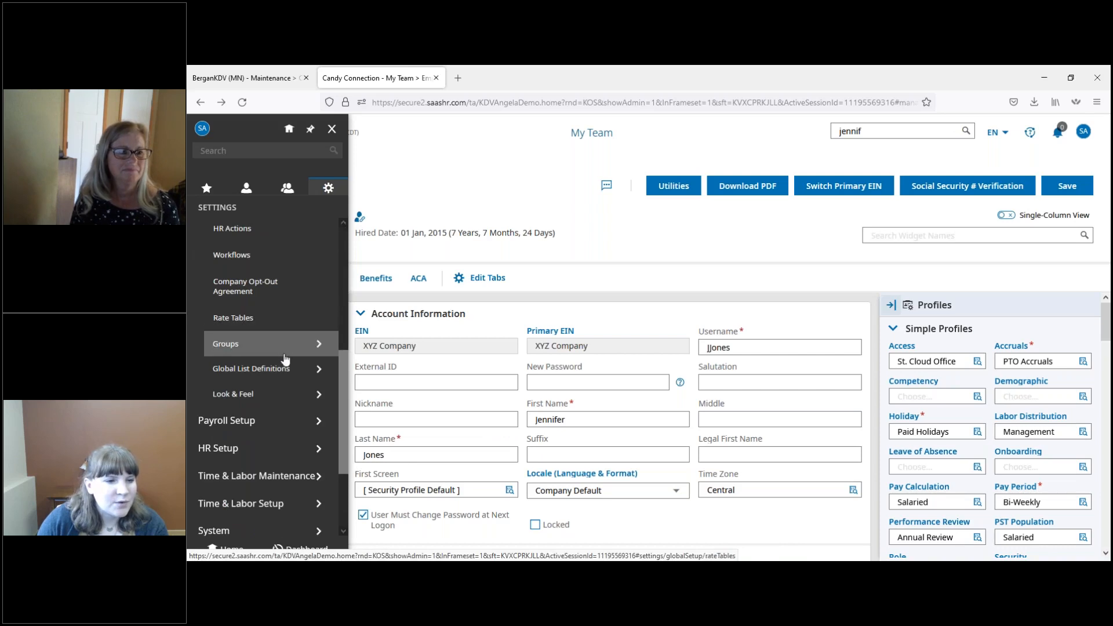
left_click(283, 353)
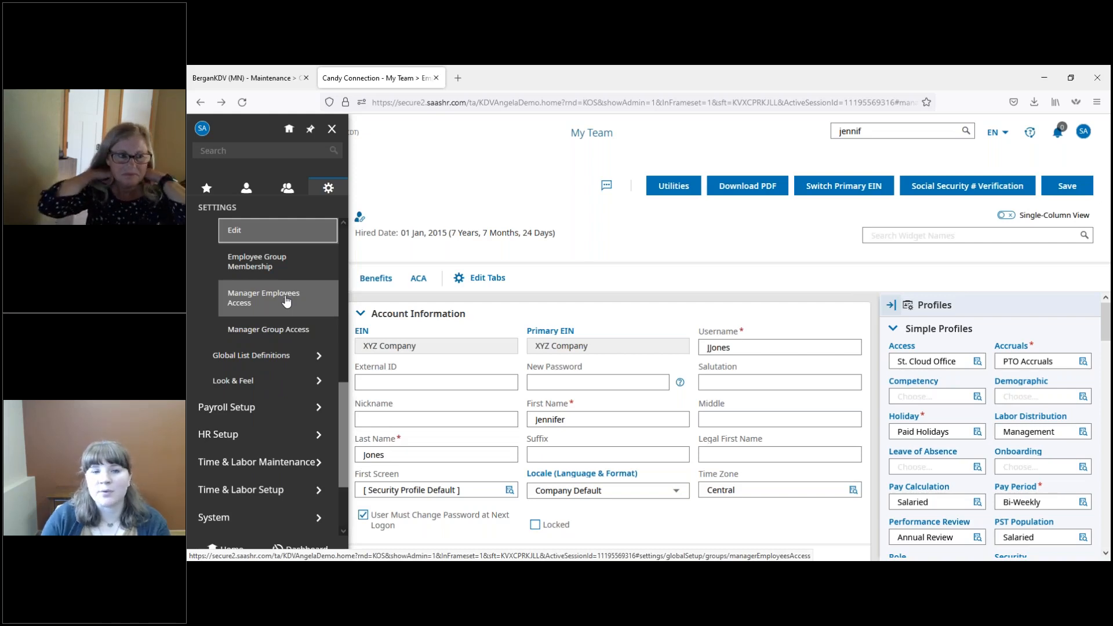
left_click(285, 300)
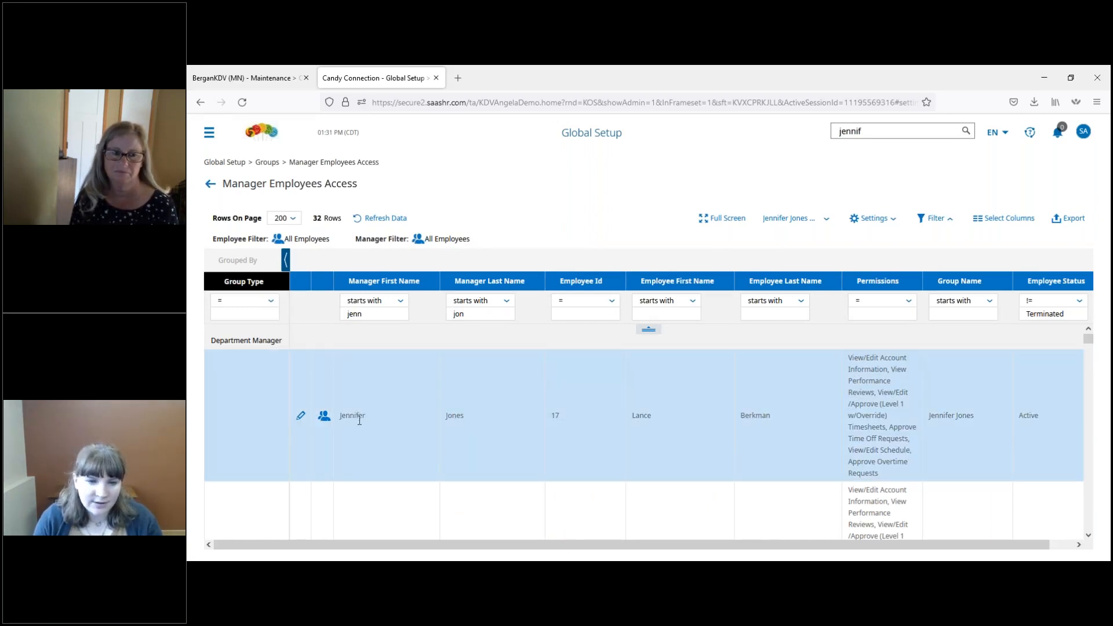
Step: Filter the Manager Employees Access report by the employee's first name
left_click(679, 314)
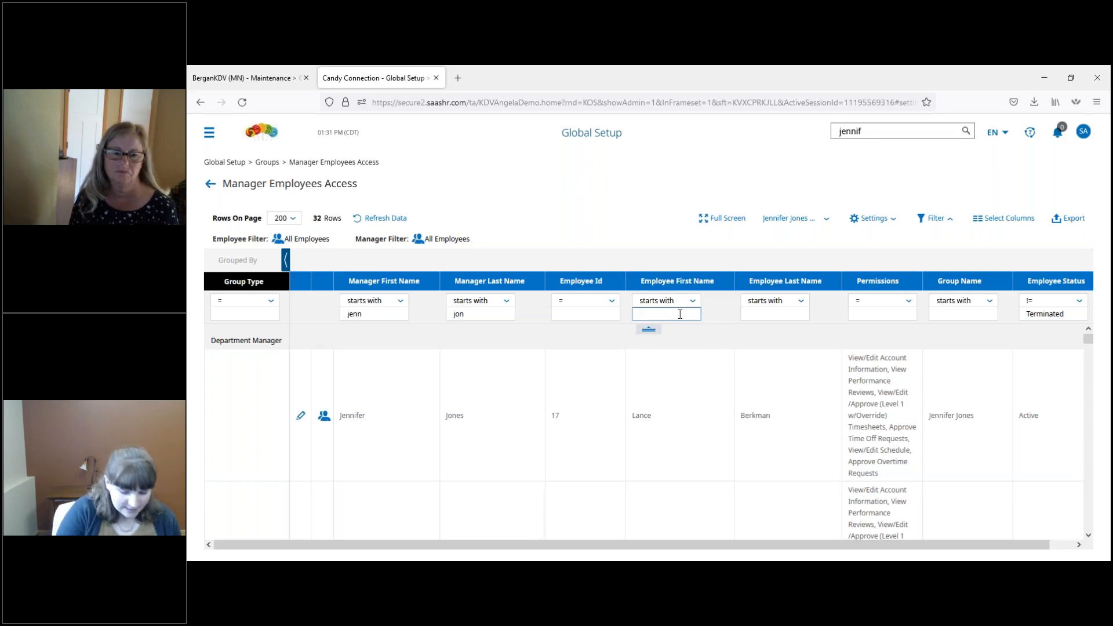
type("lance")
key("Return")
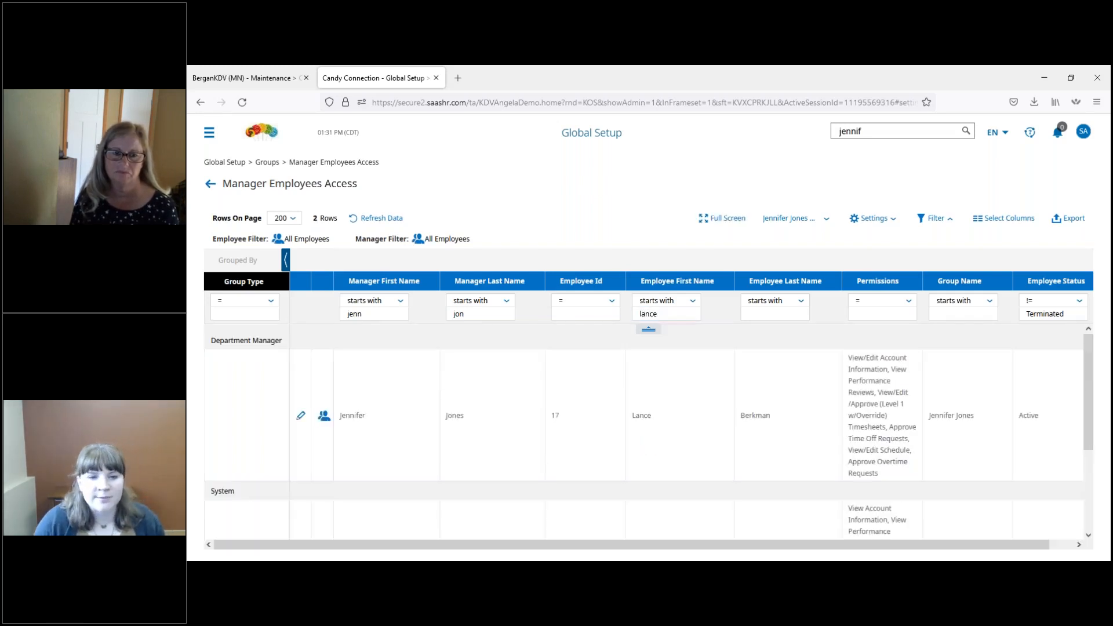